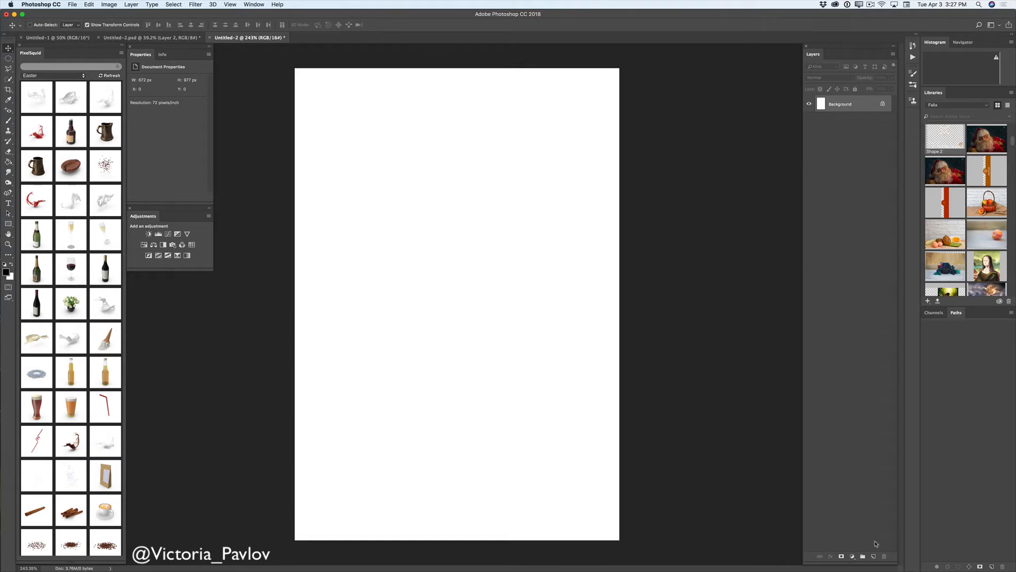
Add a new layer above the Background and fill it with black.
left_click(874, 557)
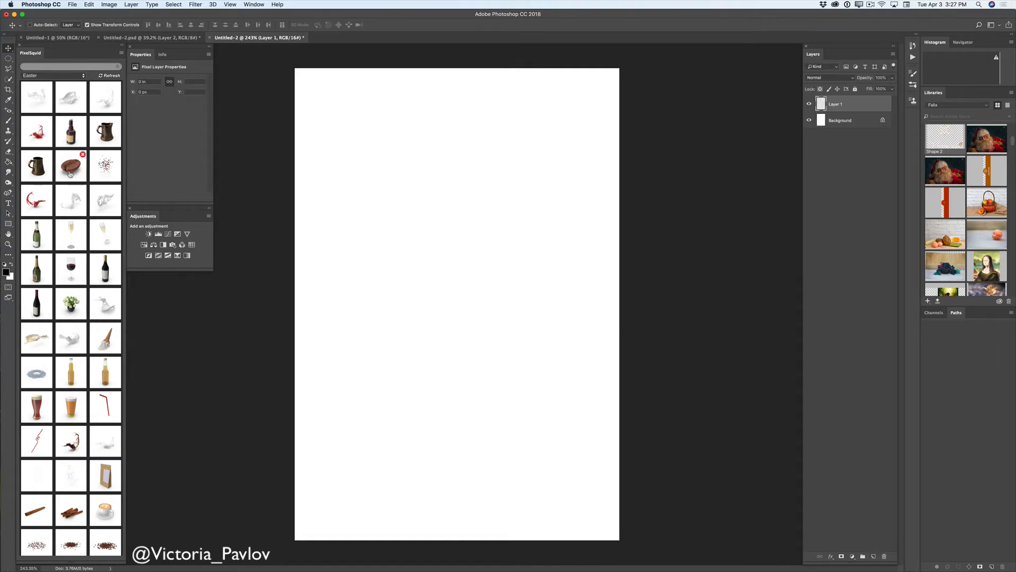
left_click(9, 162)
left_click(421, 261)
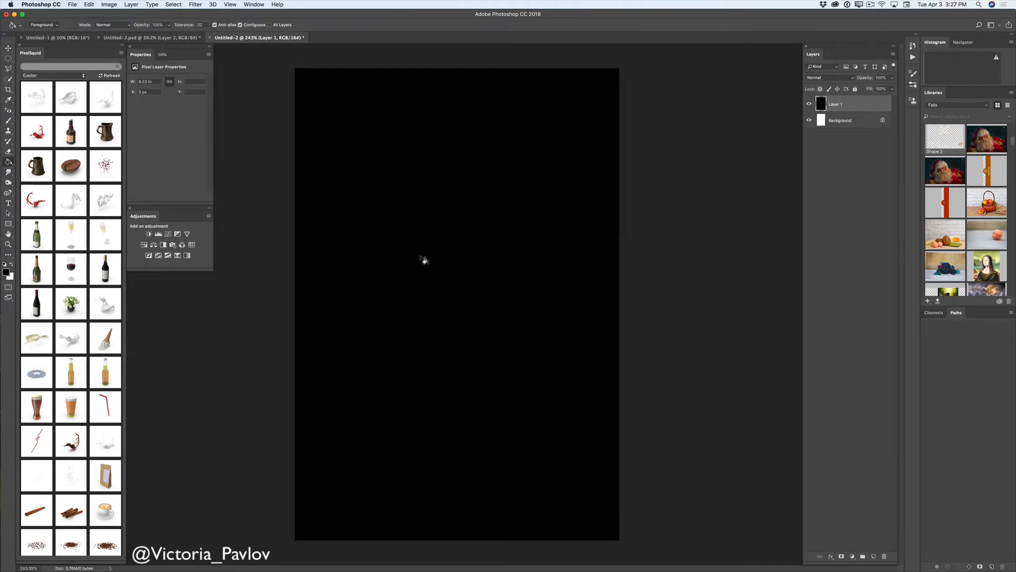
left_click(9, 48)
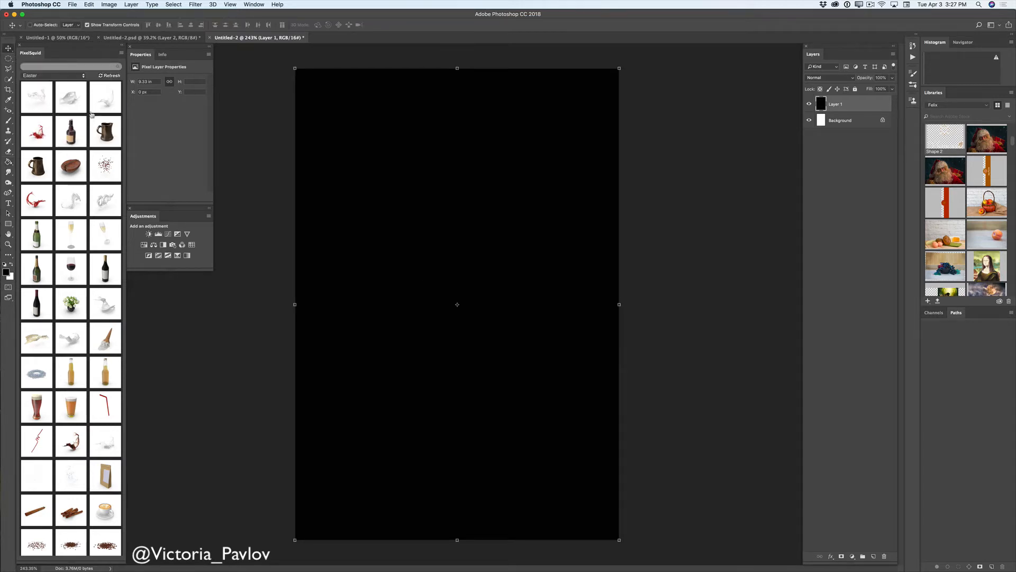
Insert the Cold Brew Bottle from the PixelSquid library, rotate it so its label faces front, and set its resolution to High.
mouse_move(72, 140)
left_click(72, 133)
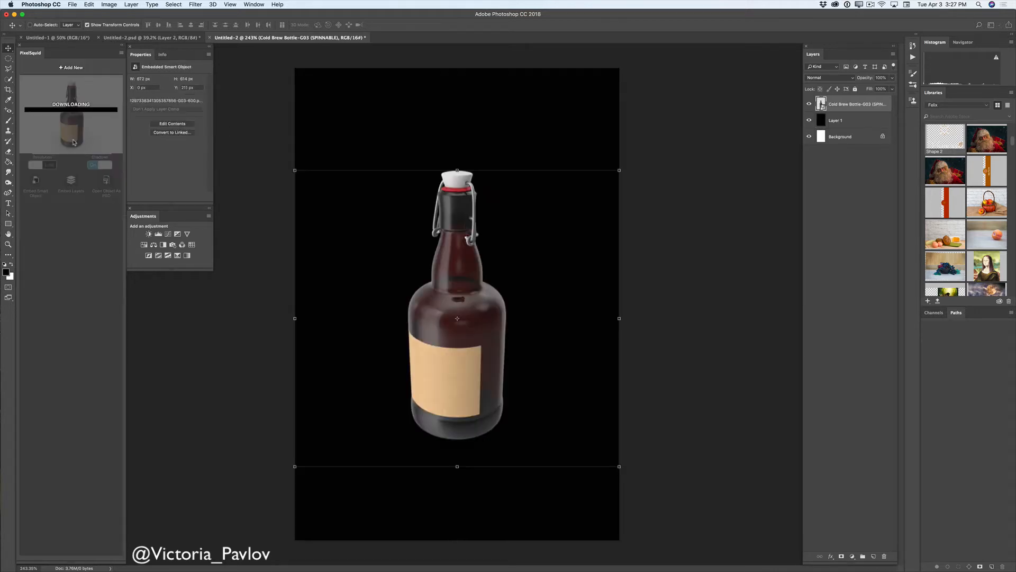
left_click_drag(76, 124, 83, 116)
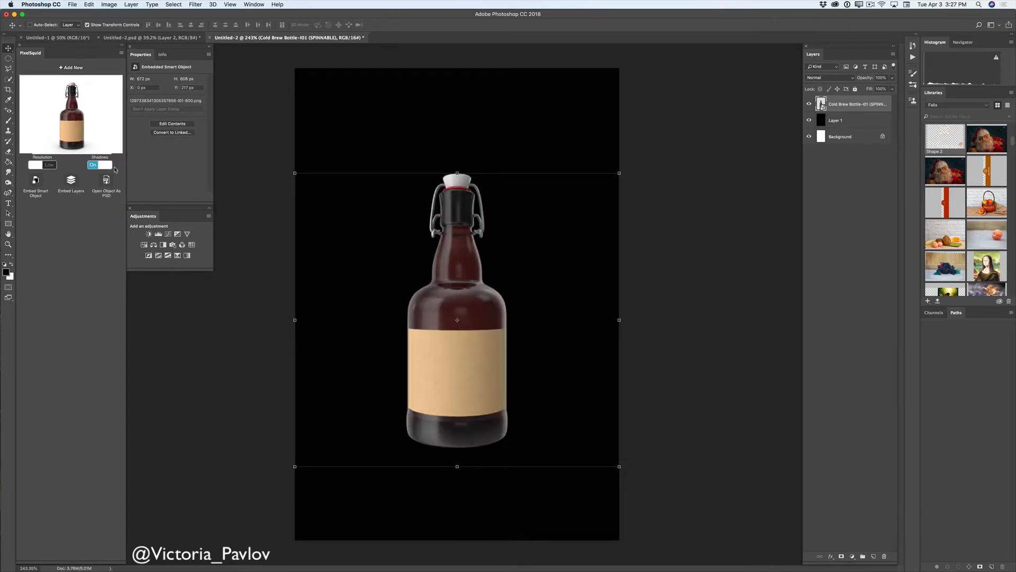
left_click(51, 166)
Enlarge the bottle layer to about 858 px wide and position it slightly left of the canvas centre.
left_click_drag(422, 212, 432, 240)
left_click(305, 202)
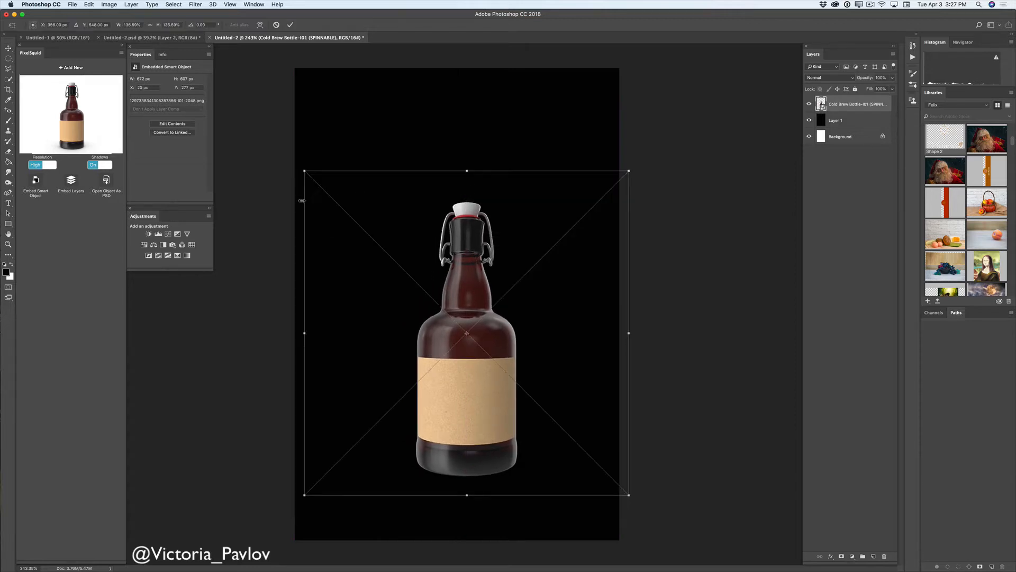
left_click_drag(305, 171, 214, 16)
left_click_drag(425, 257, 429, 292)
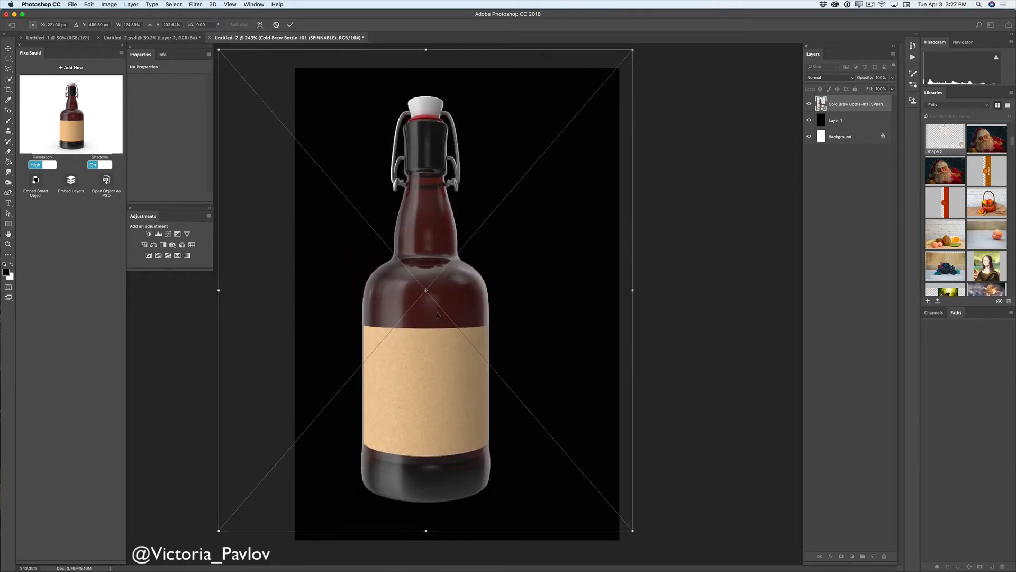
left_click(289, 25)
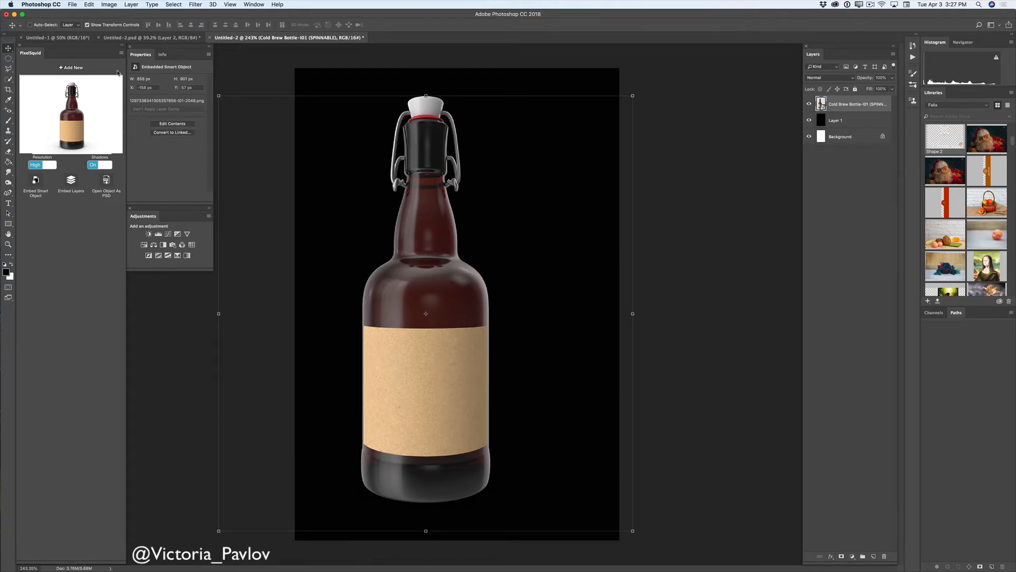
Insert the Pewter Mug in high resolution with its handle on the right, and place it in front of the bottle's lower right side.
left_click(75, 67)
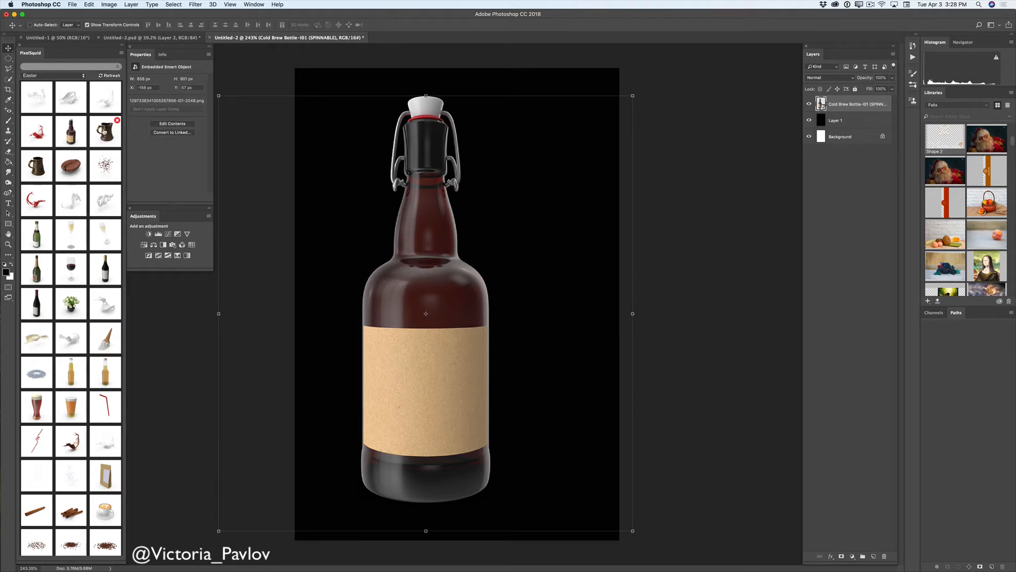
left_click(102, 136)
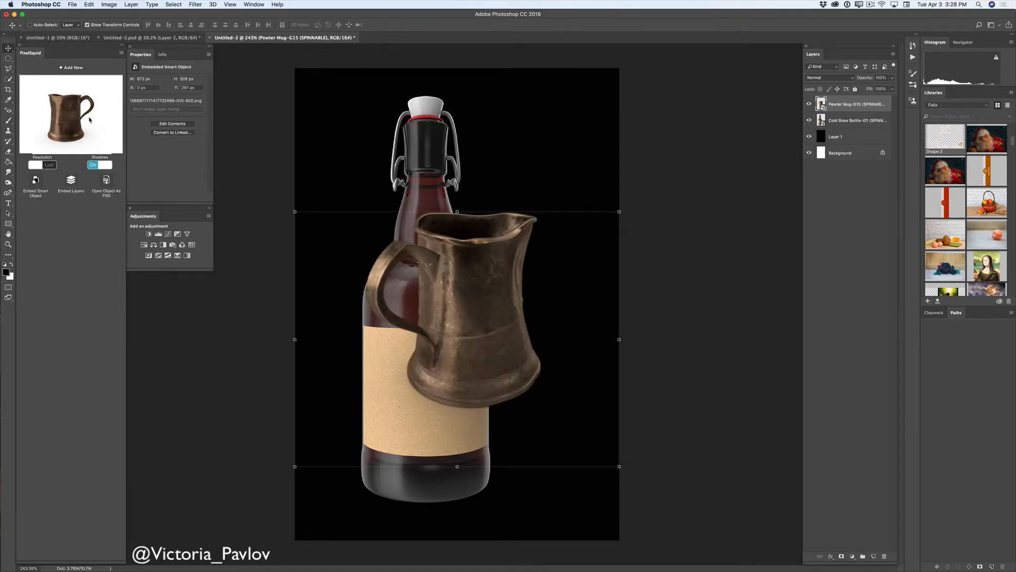
left_click(93, 166)
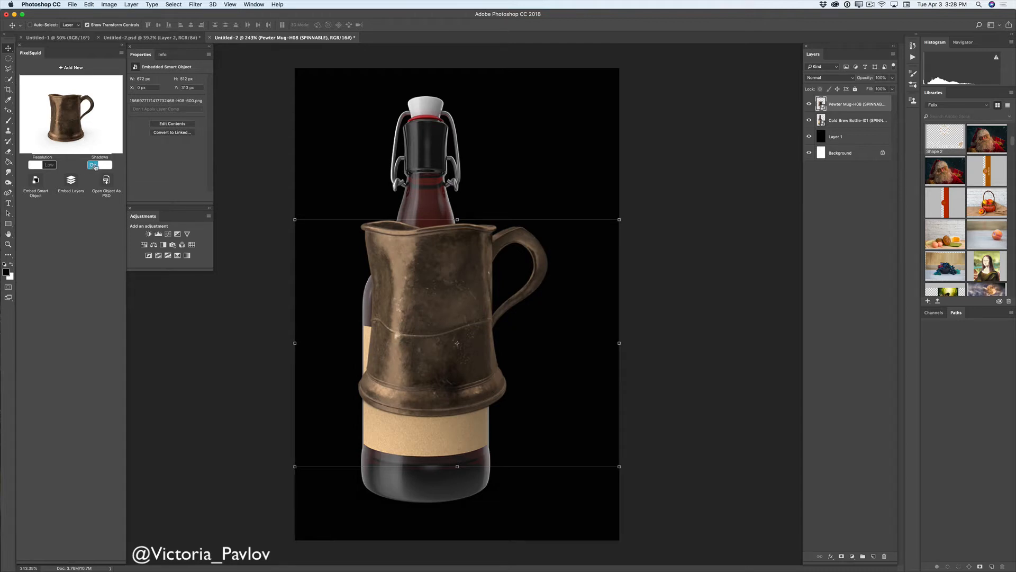
left_click(49, 166)
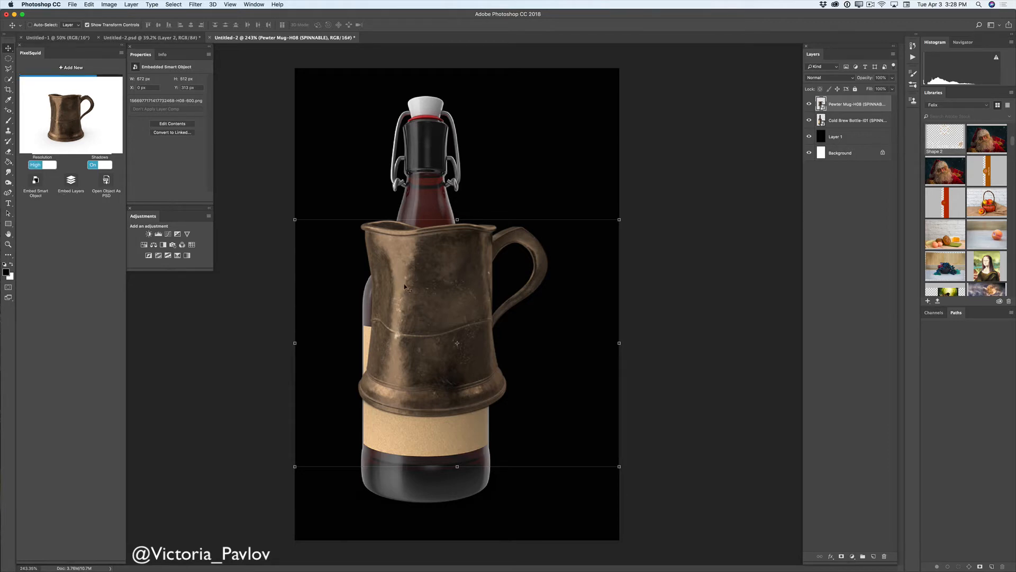
left_click_drag(423, 299, 476, 403)
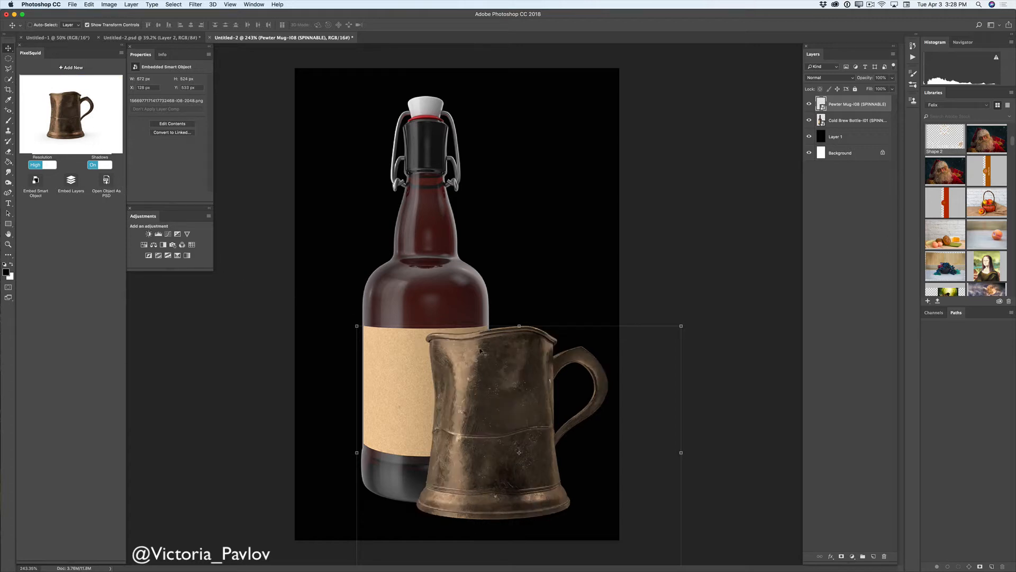
mouse_move(494, 370)
left_mouse_down()
mouse_move(505, 380)
mouse_move(501, 373)
left_mouse_up()
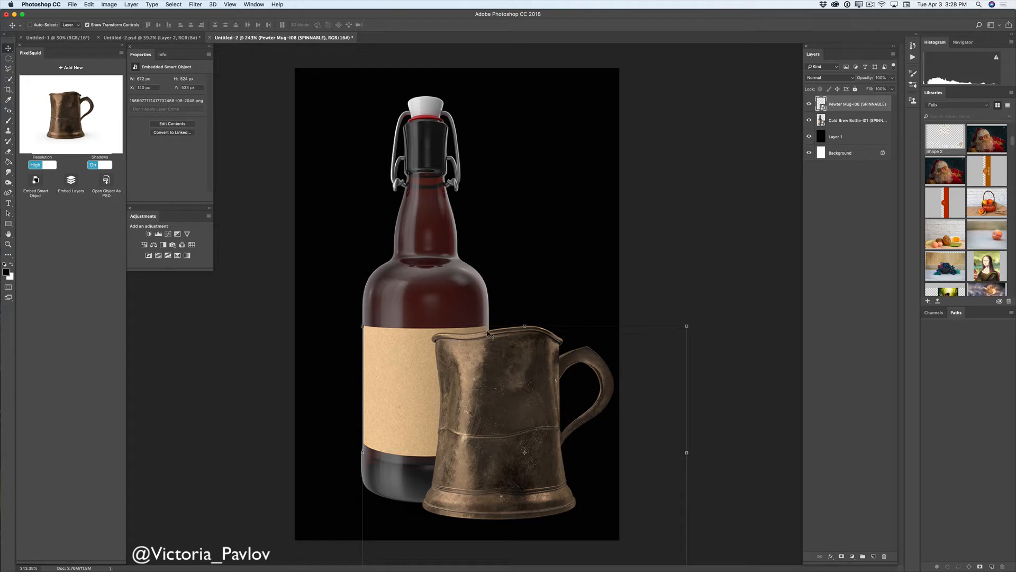
Insert the Water Drops in high resolution with shadows off, and place them over the mug with their layer above the mug's.
left_click(839, 122)
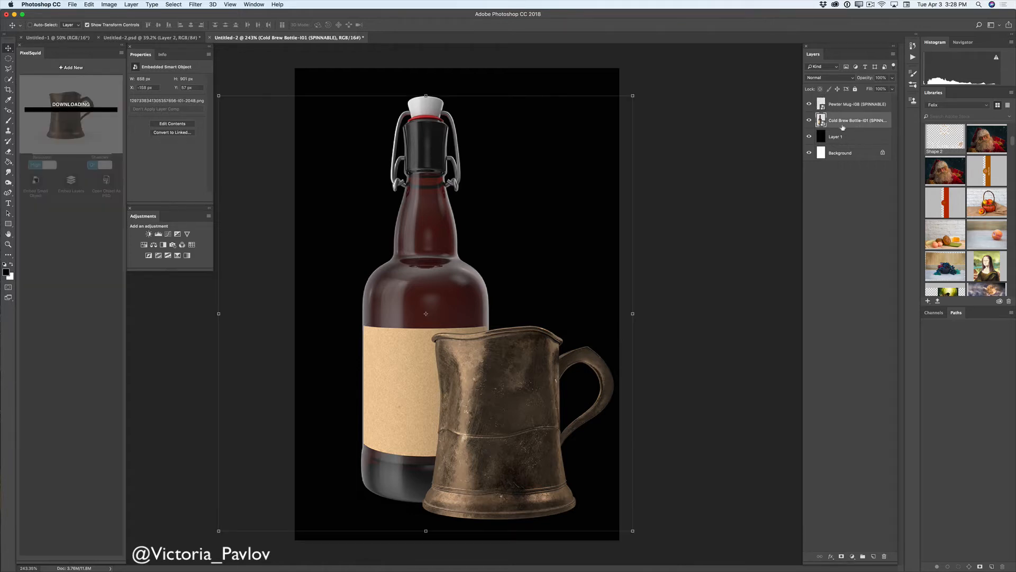
left_click(71, 68)
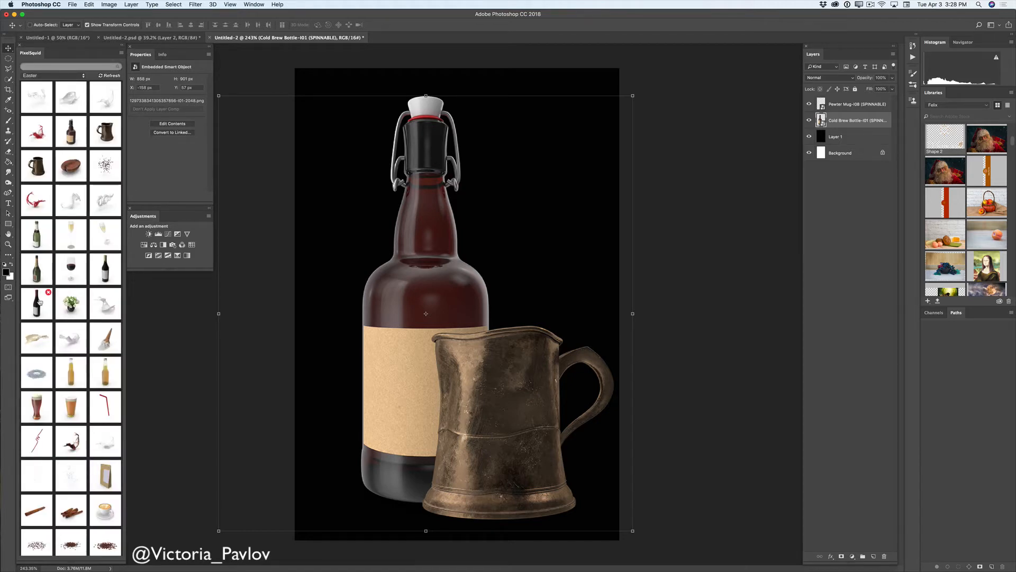
left_click(66, 478)
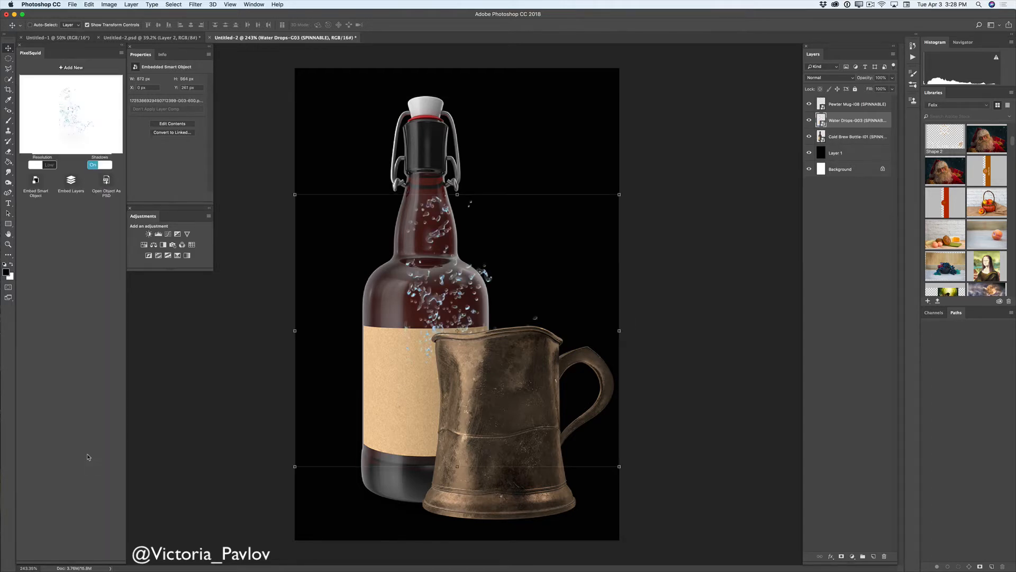
left_click(93, 165)
left_click(51, 166)
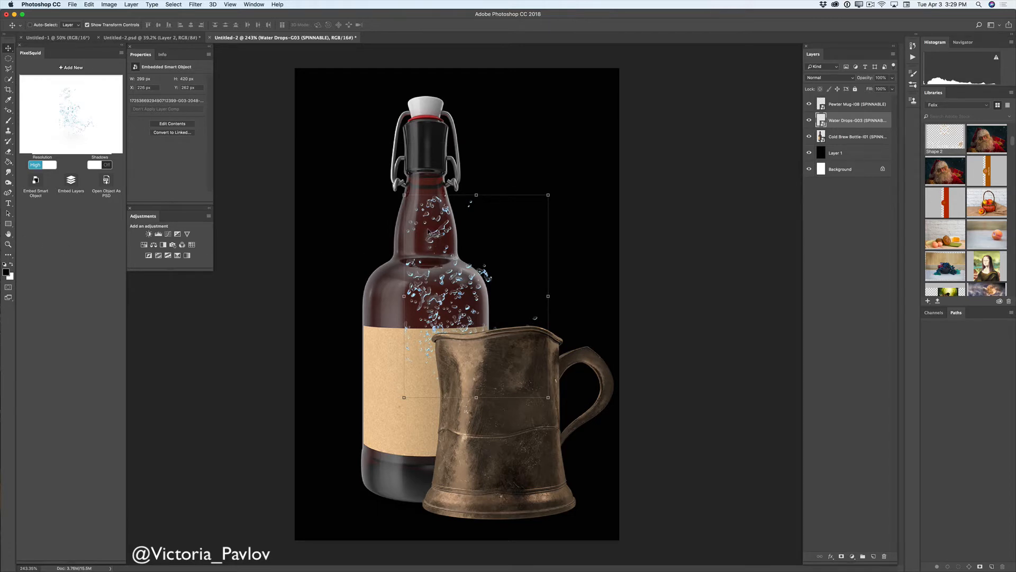
mouse_move(433, 232)
left_mouse_down()
mouse_move(421, 210)
mouse_move(408, 267)
mouse_move(422, 209)
mouse_move(423, 243)
mouse_move(424, 229)
left_mouse_up()
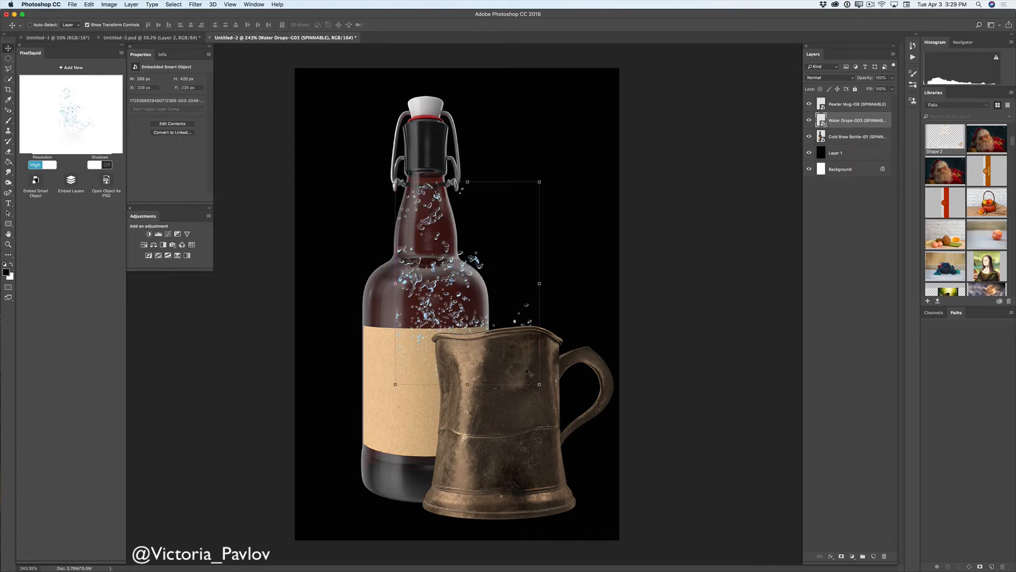
left_click_drag(850, 121, 850, 101)
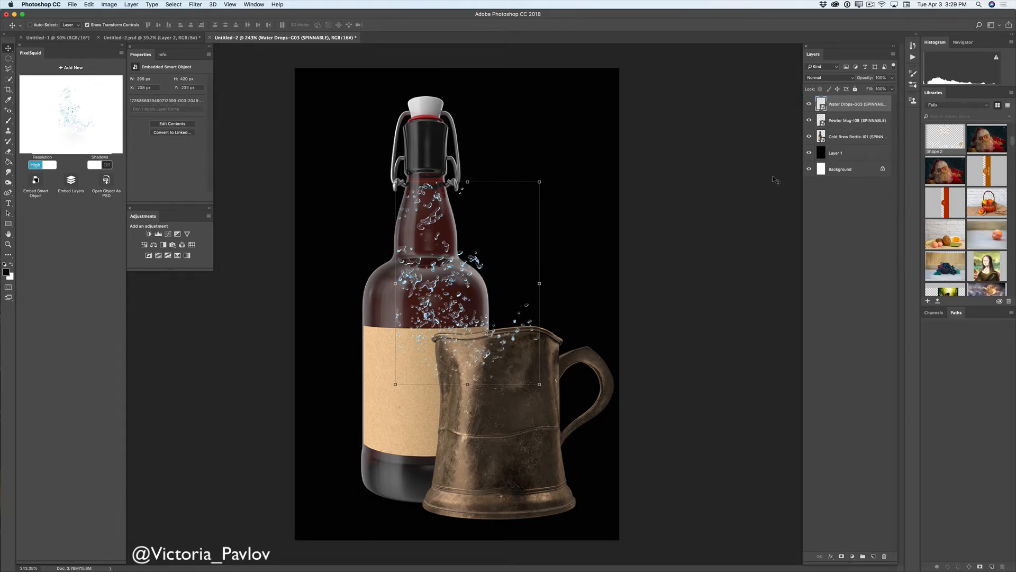
left_click_drag(441, 235, 468, 361)
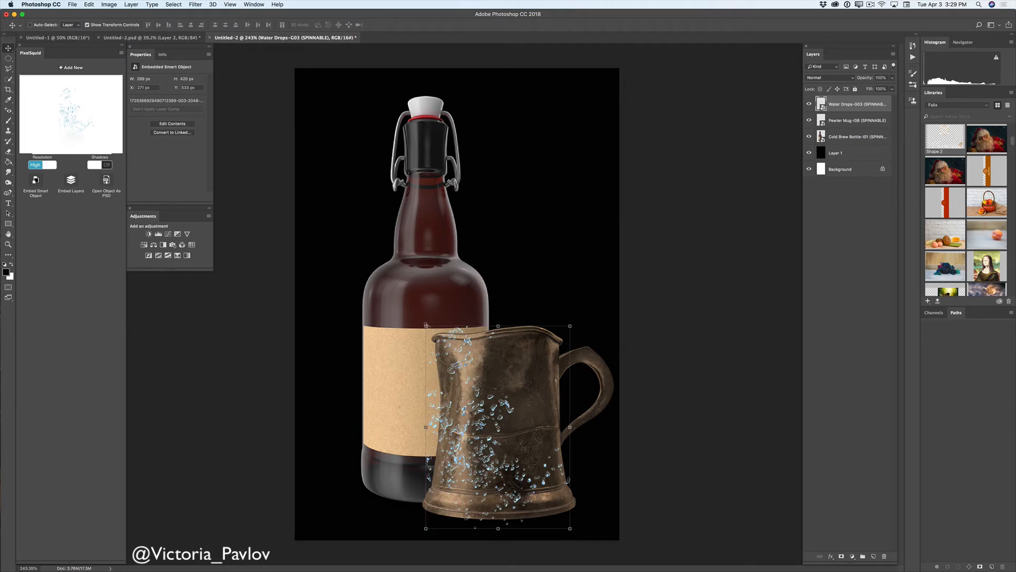
Scale the water drops to about 226 × 302 px within the mug's body and reduce their layer opacity.
key("ctrl+t")
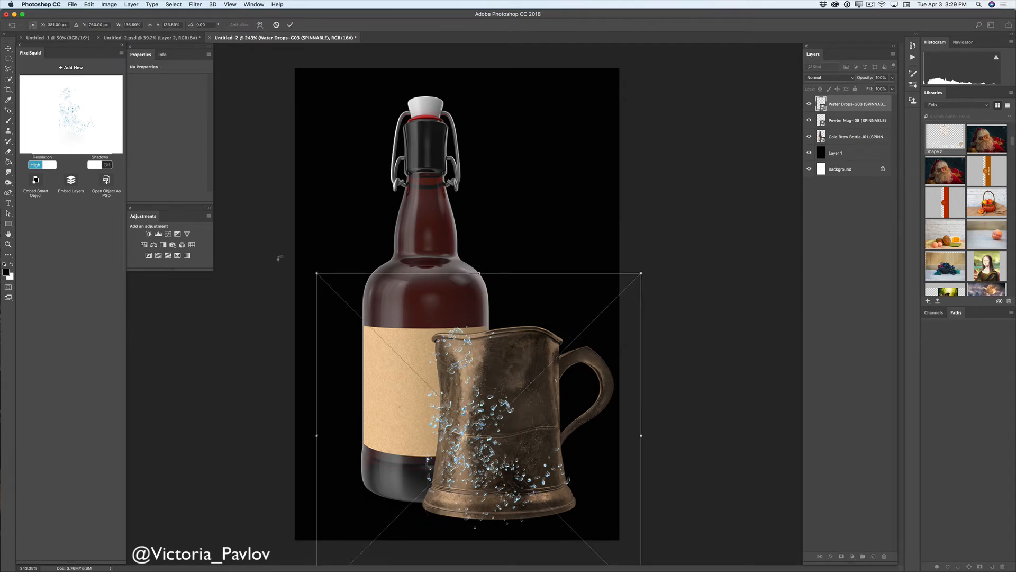
left_click_drag(317, 275, 395, 364)
left_click_drag(503, 416, 468, 350)
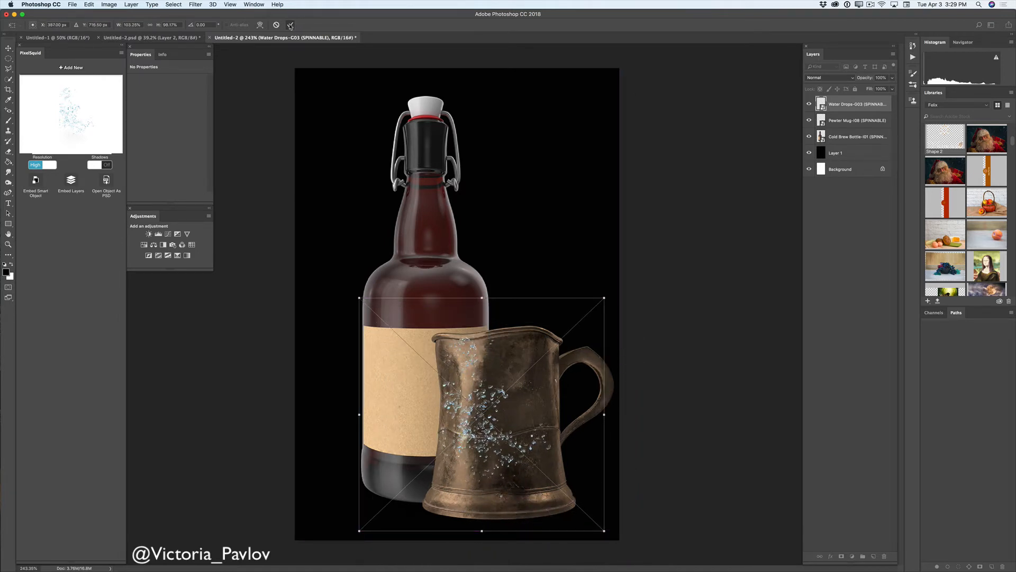
left_click(290, 24)
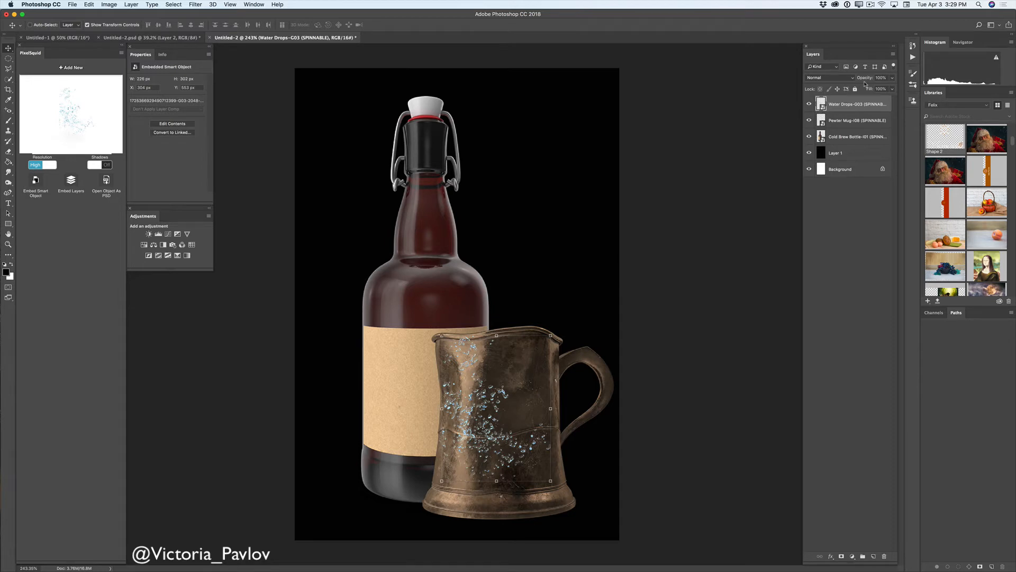
left_click(893, 78)
left_click_drag(893, 88, 880, 89)
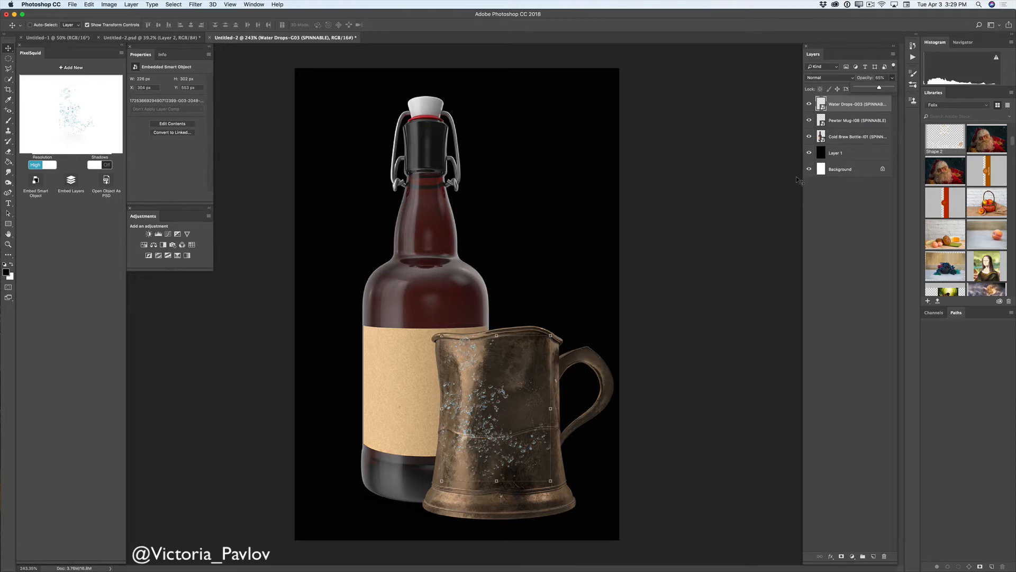
Place the Shape 2 logo from the library directly above the mug layer and scale it down to fit the mug's lower front.
left_click(837, 124)
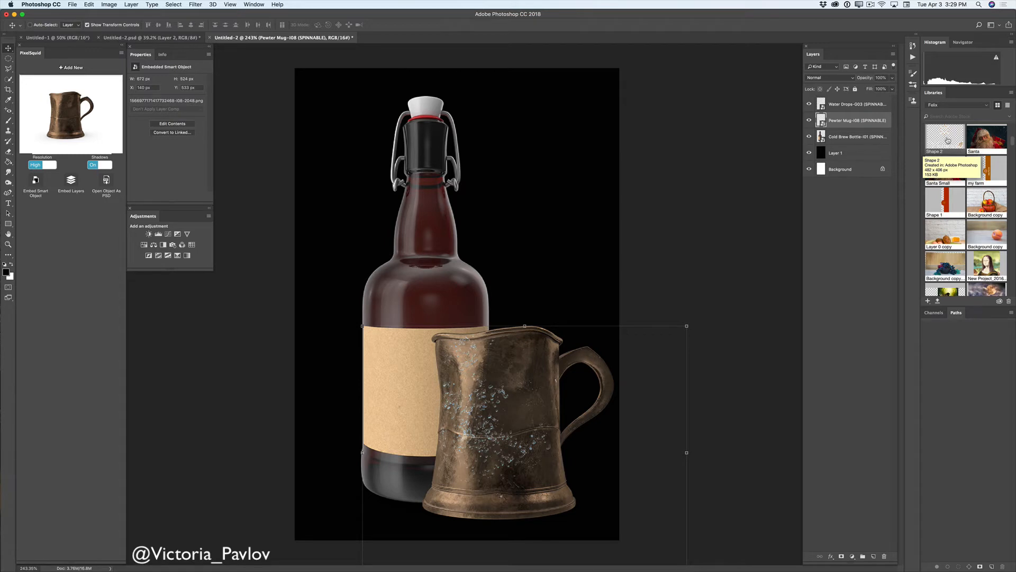
left_click_drag(948, 140, 495, 416)
left_click_drag(377, 316, 481, 417)
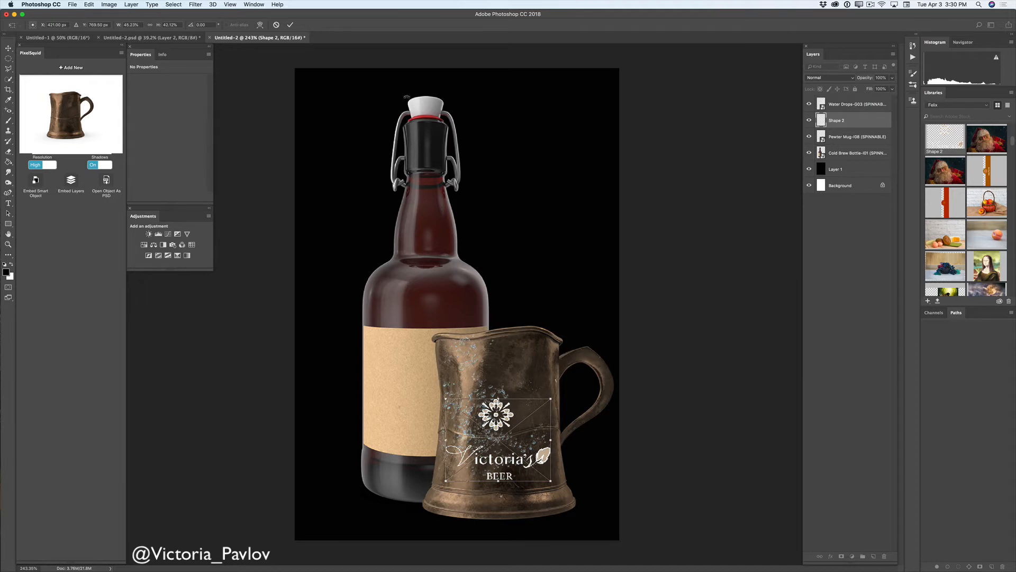
Warp the logo to follow the mug's curved surface and set its blend mode to Overlay.
left_click(260, 27)
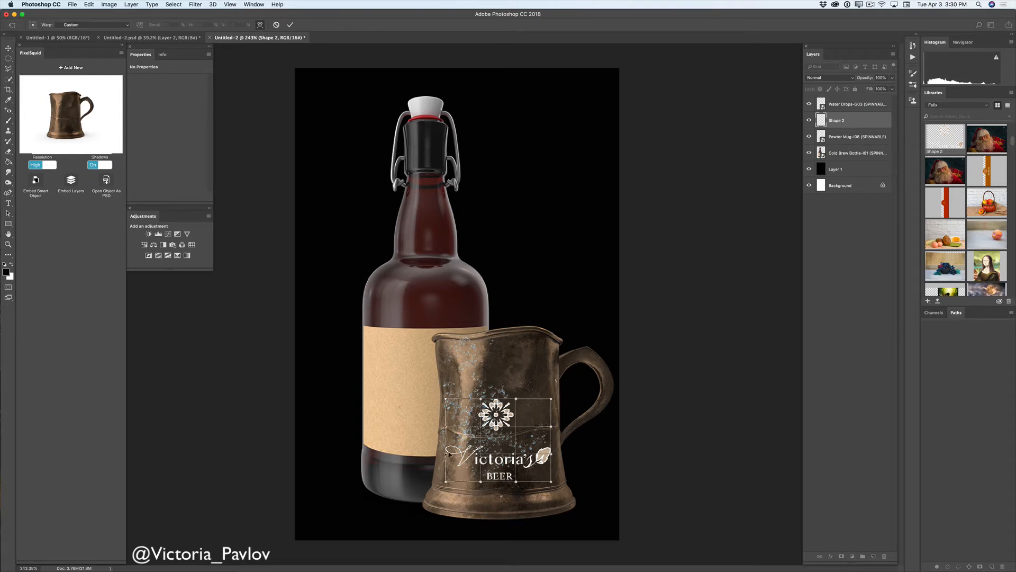
left_click_drag(449, 453, 453, 442)
left_click_drag(536, 459, 546, 449)
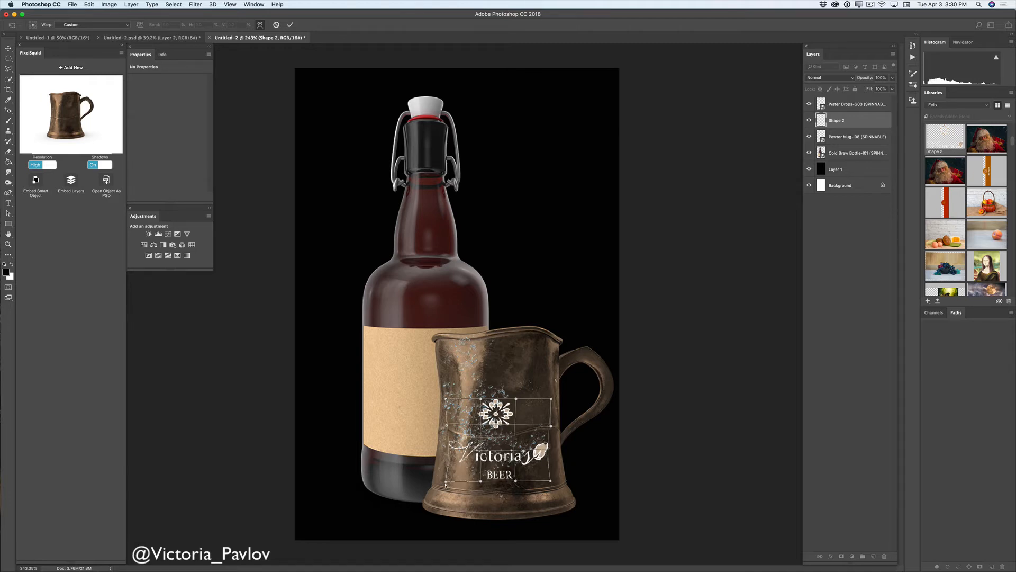
left_click_drag(446, 483, 443, 480)
left_click_drag(490, 416, 489, 420)
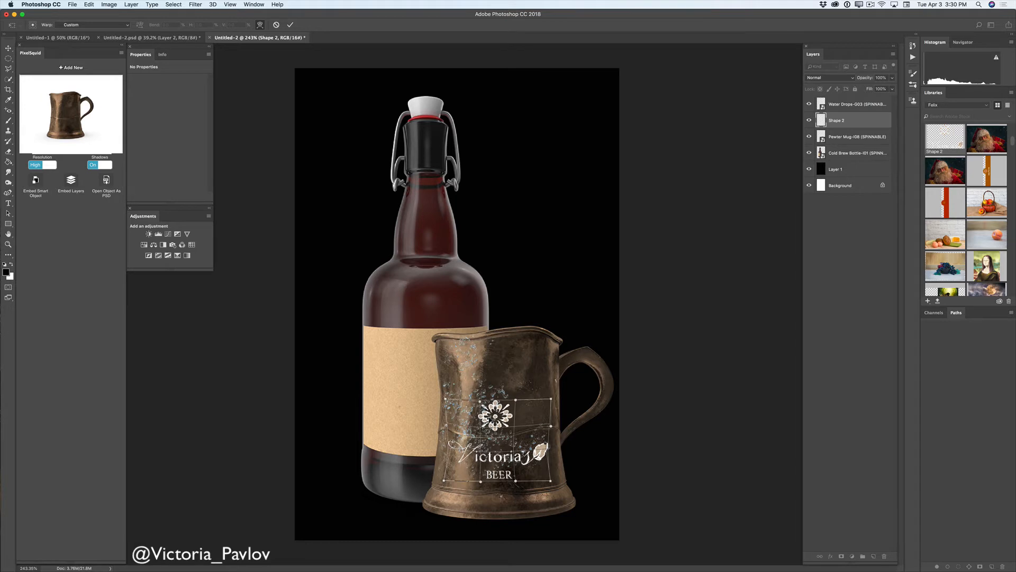
left_click(290, 24)
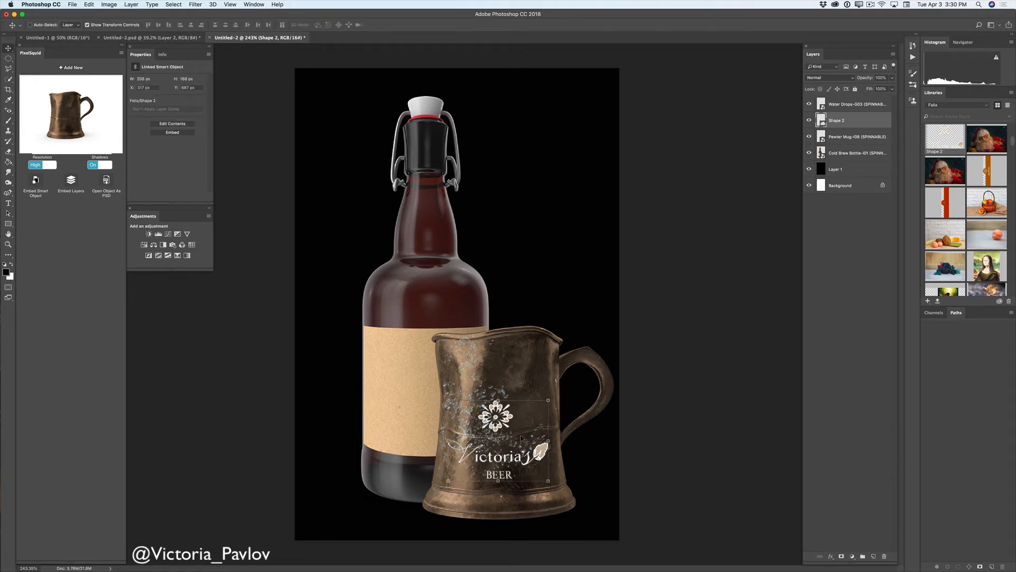
left_click(839, 80)
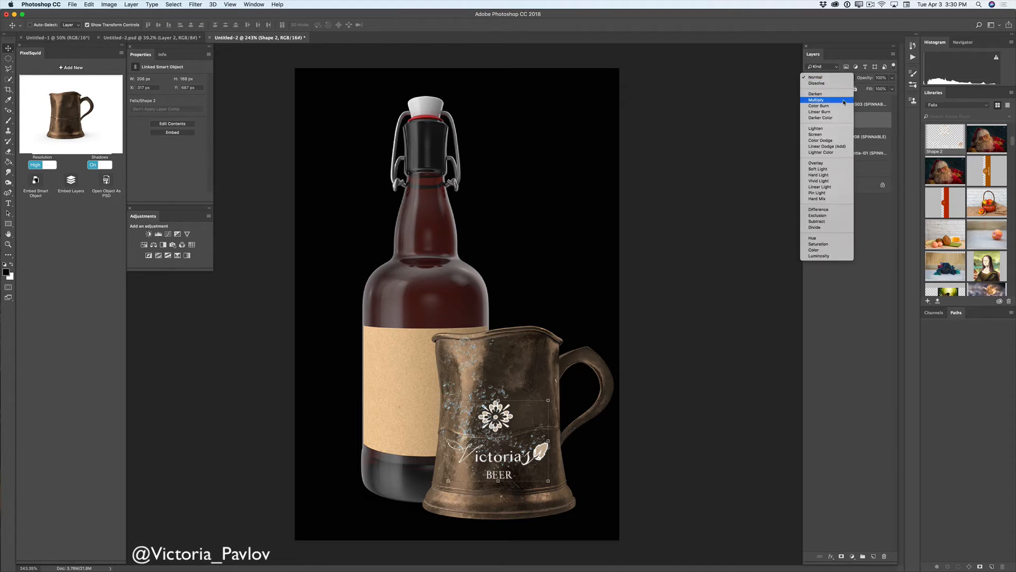
left_click(837, 166)
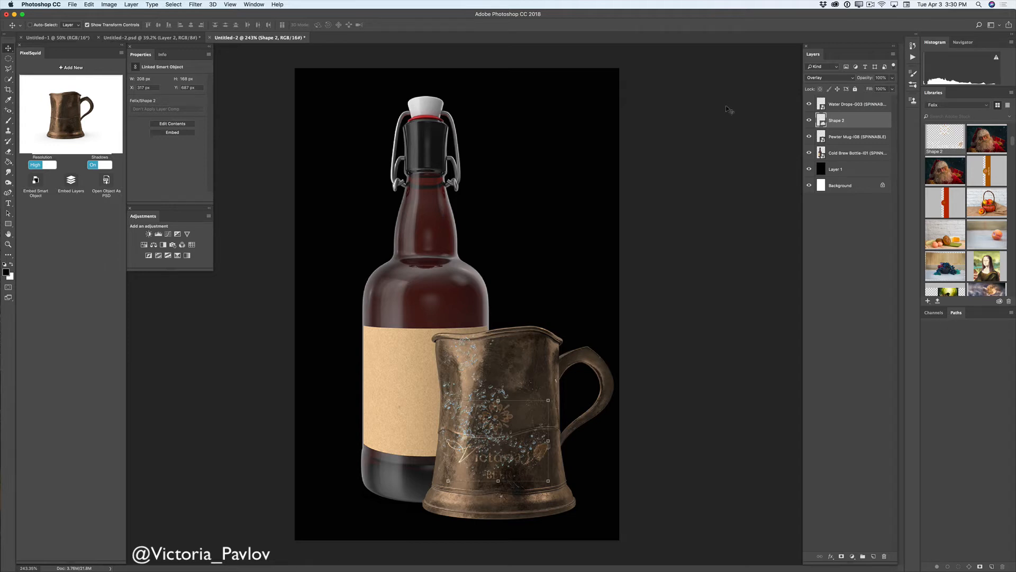
Place the Shape 2 logo from the library directly above the bottle layer and scale it down to fit the bottle's label.
left_click(844, 155)
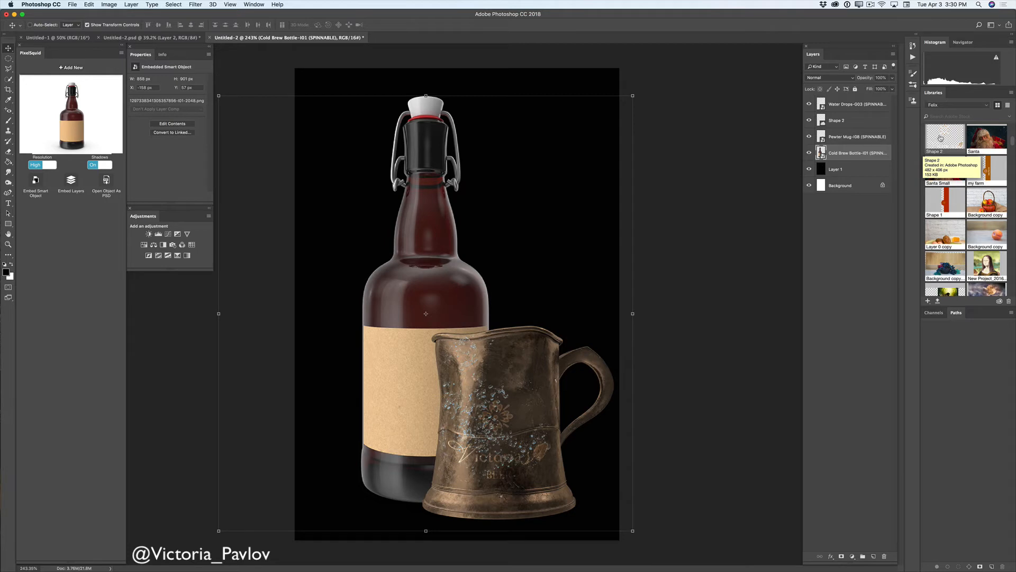
left_click_drag(945, 139, 417, 375)
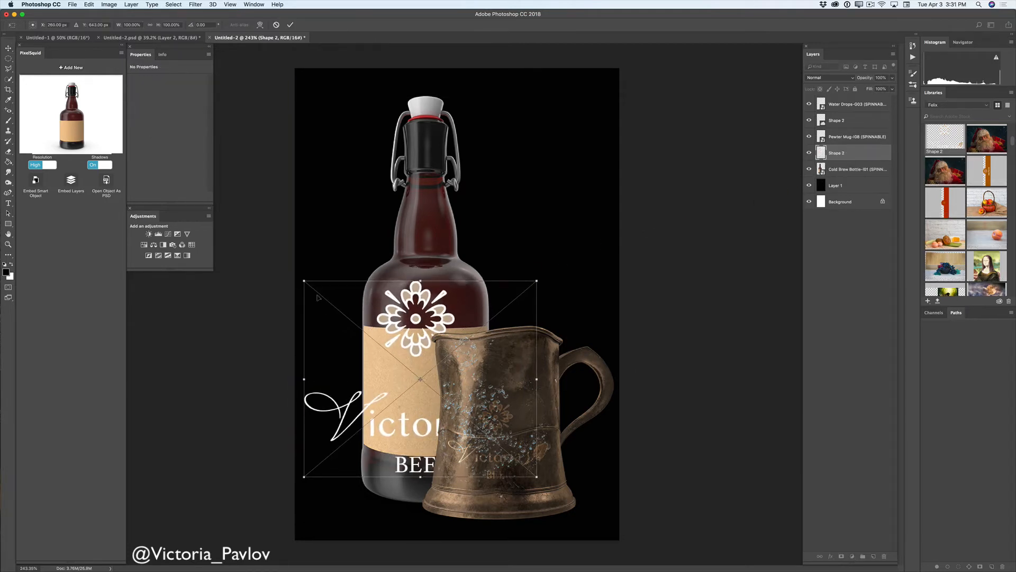
left_click_drag(304, 280, 409, 364)
left_click_drag(430, 374, 388, 353)
left_click_drag(423, 369, 404, 358)
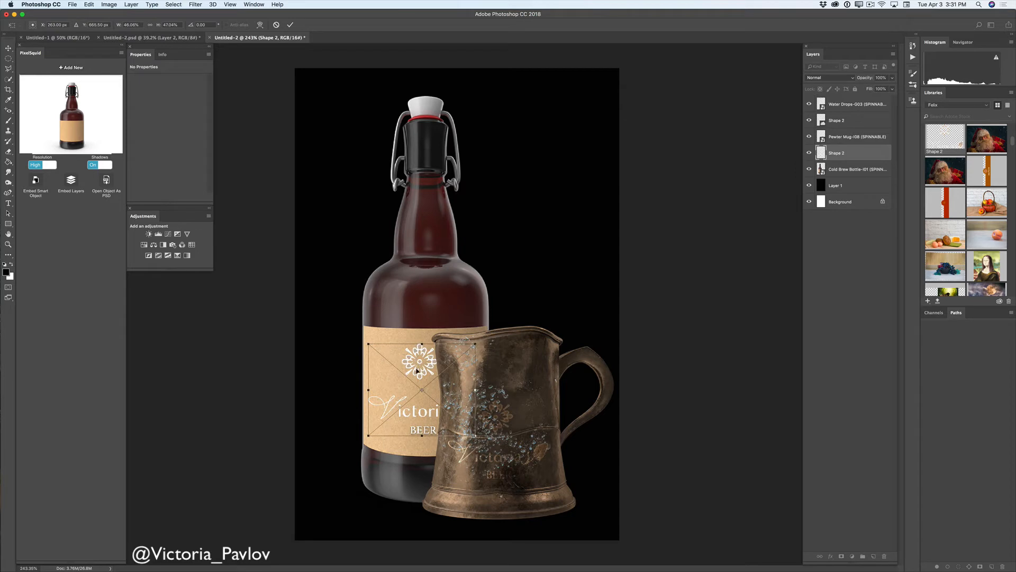
Warp the logo on the bottle to follow the label's curved surface.
left_click(260, 25)
left_click_drag(369, 393, 370, 432)
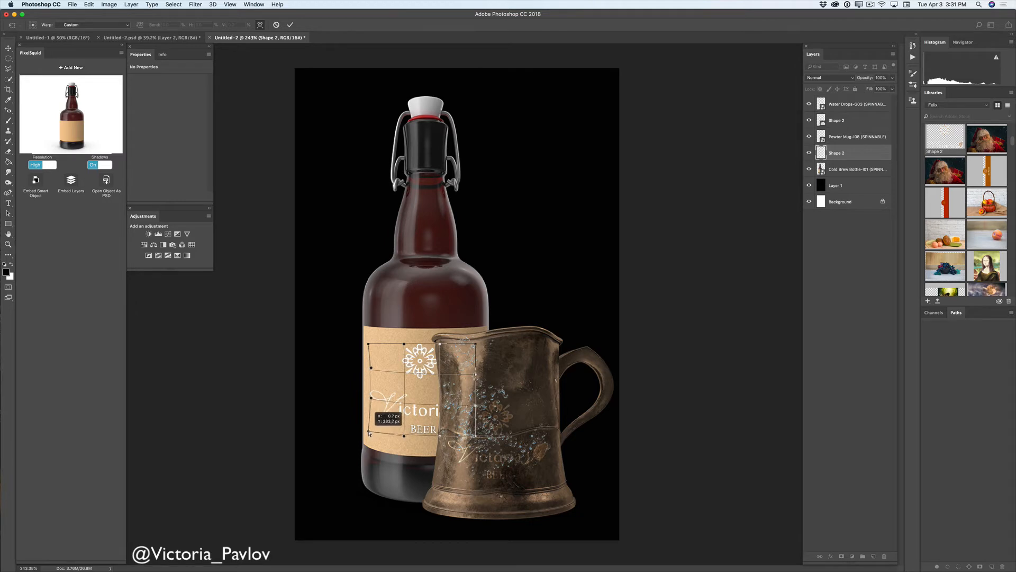
left_click_drag(470, 433, 475, 432)
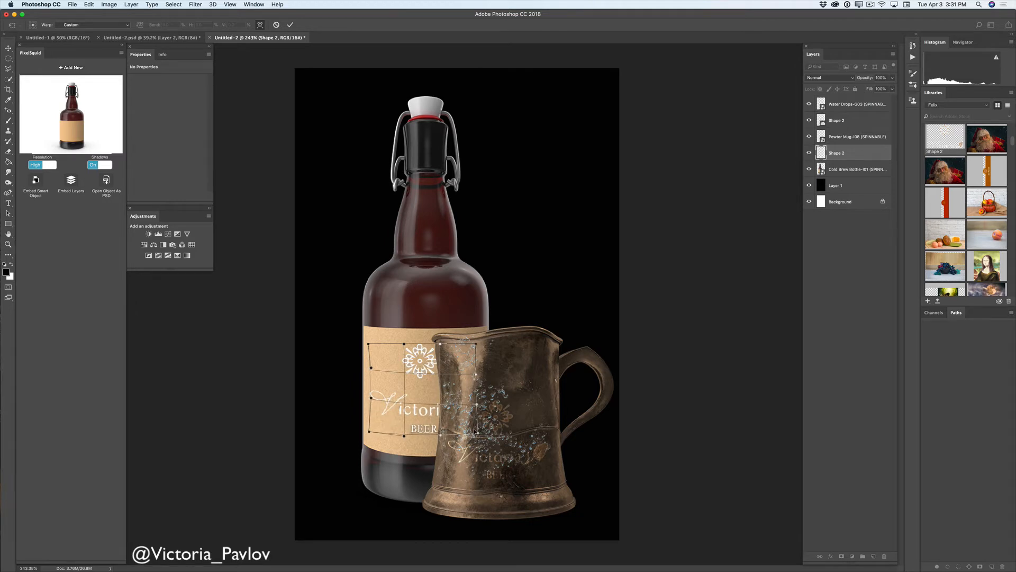
left_click_drag(422, 365, 425, 366)
left_click(290, 25)
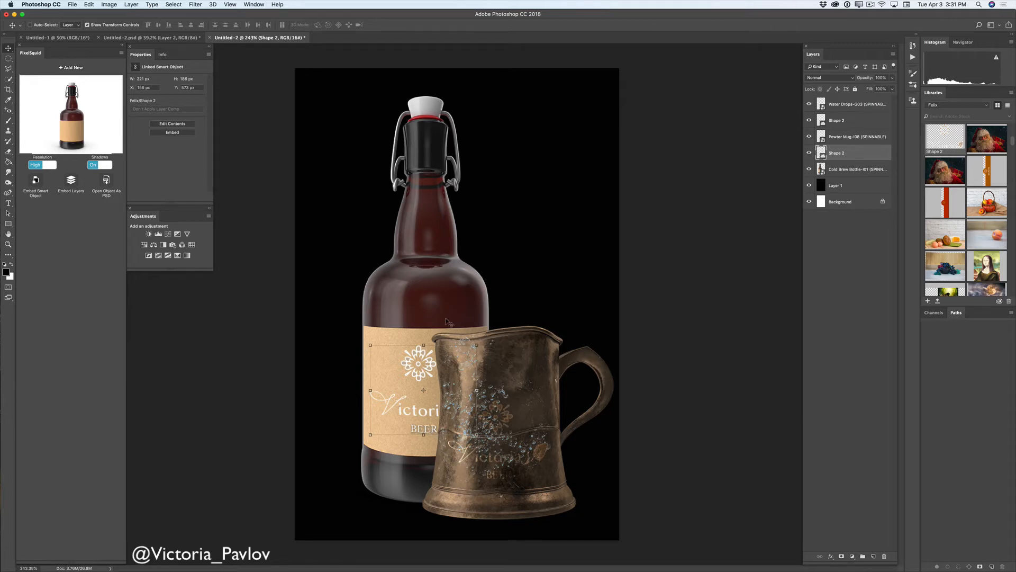
Insert the PixelSquid Droplets above the bottle's logo layer, with shadows off and high resolution.
left_click(69, 68)
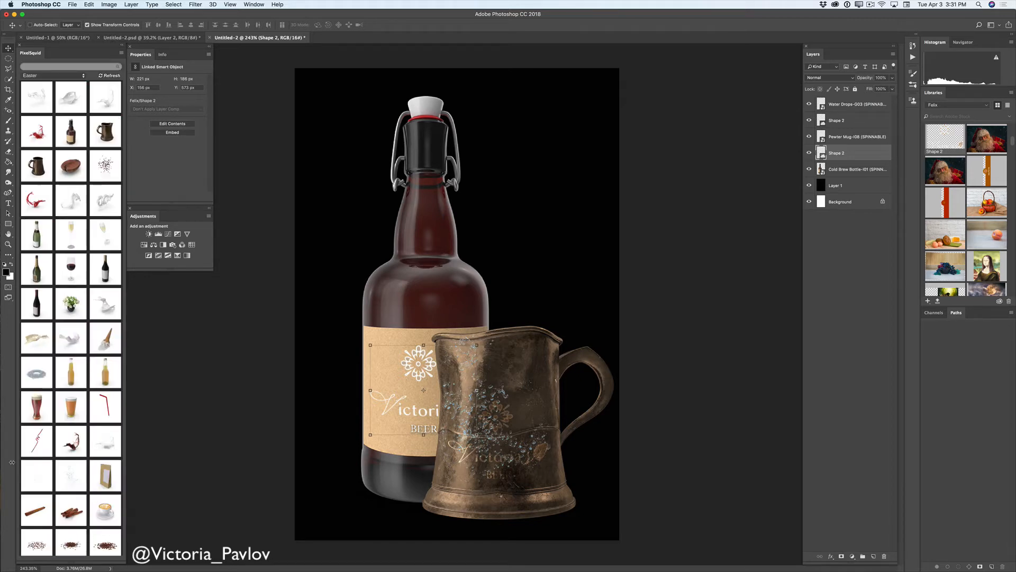
left_click(48, 475)
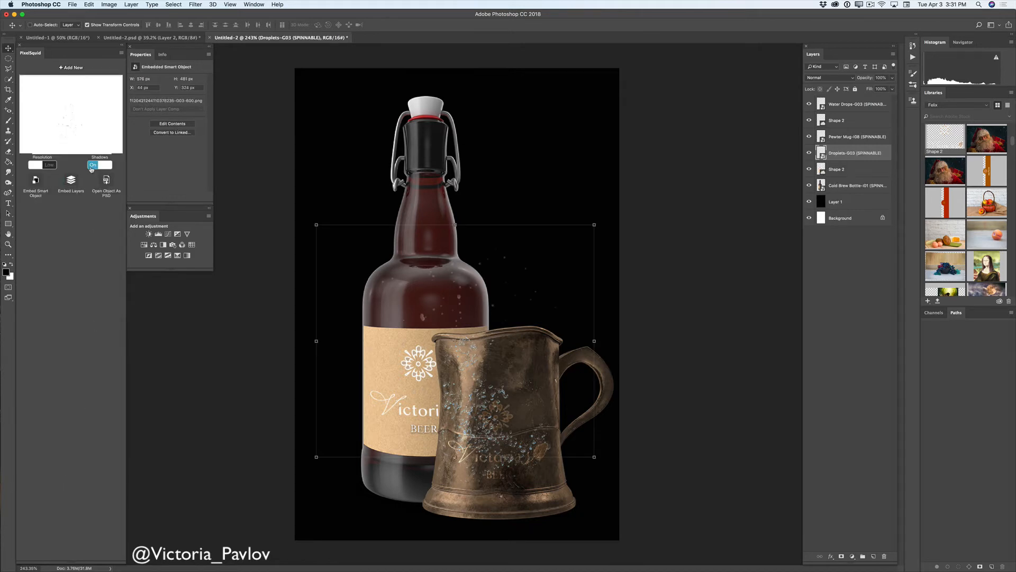
left_click(93, 165)
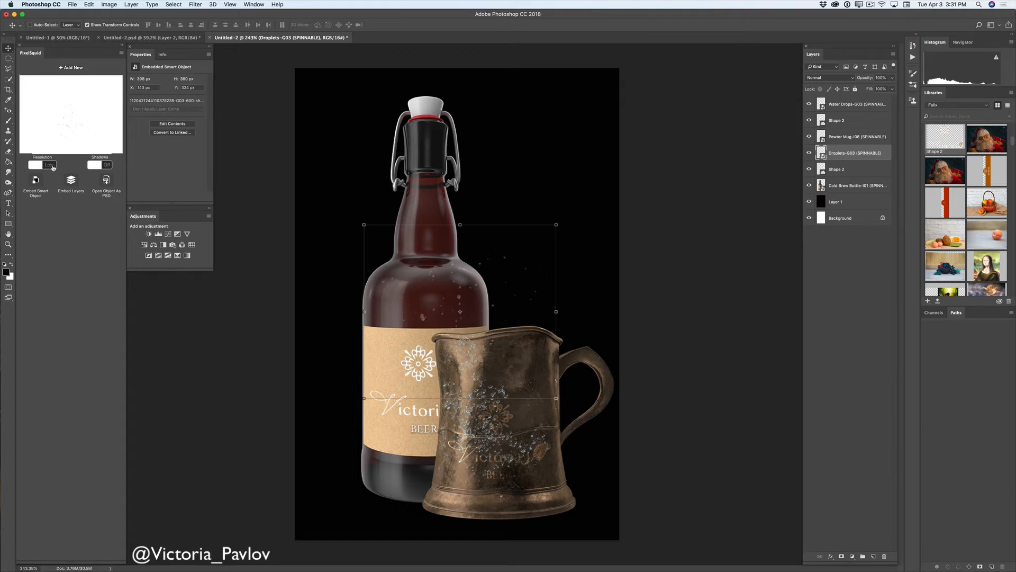
left_click(49, 165)
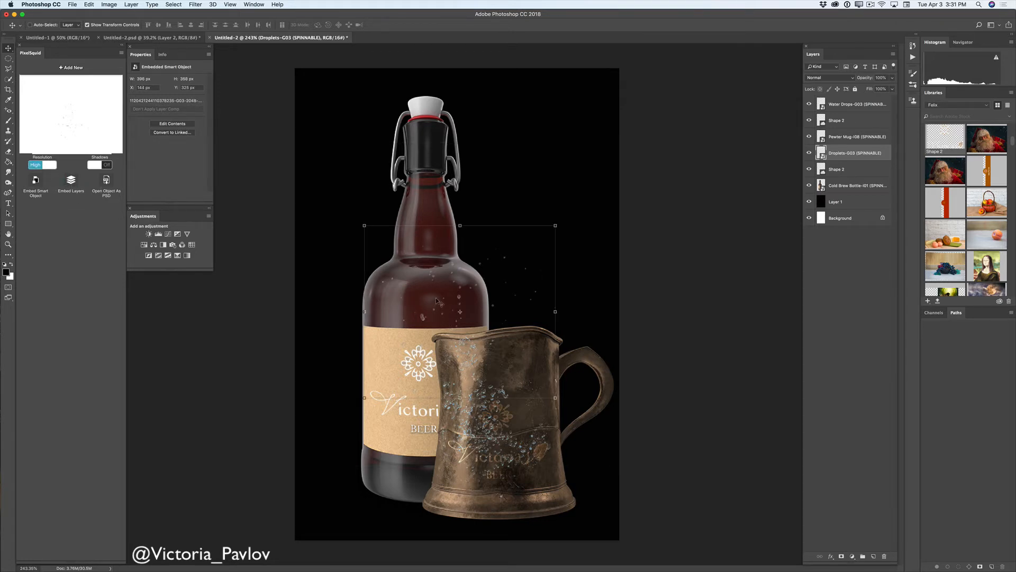
Move the droplets onto the bottle's neck and scale them to about 126 × 159 px.
left_click_drag(436, 298, 413, 205)
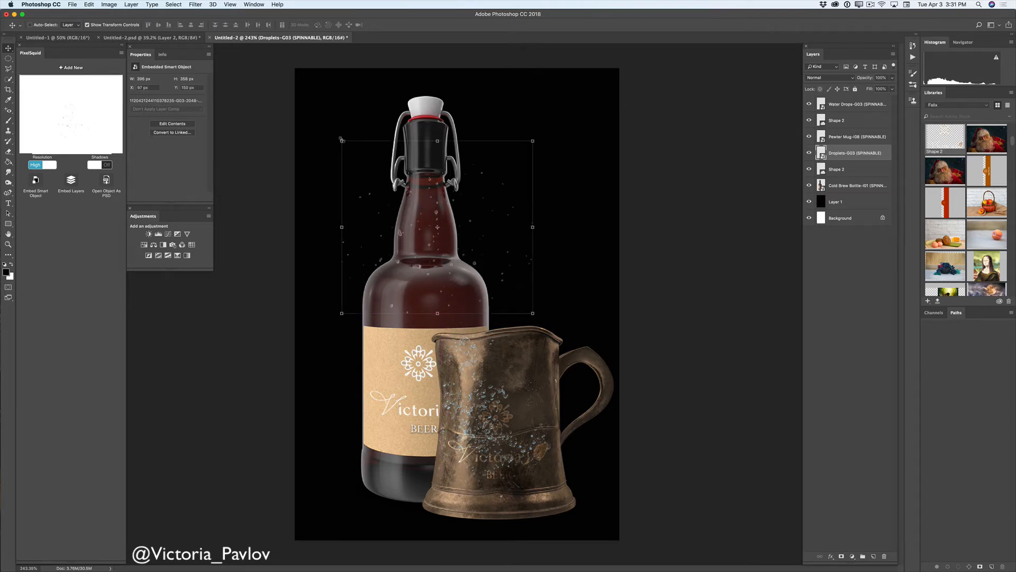
left_click_drag(341, 140, 431, 167)
left_click_drag(512, 223, 426, 162)
left_click_drag(343, 106, 405, 152)
left_click_drag(443, 205, 420, 165)
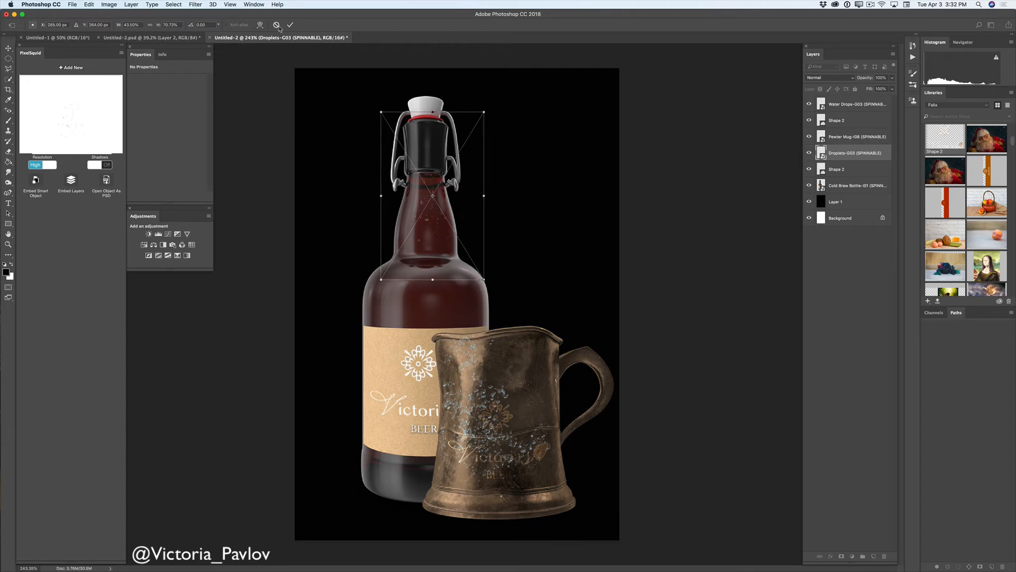
left_click(290, 24)
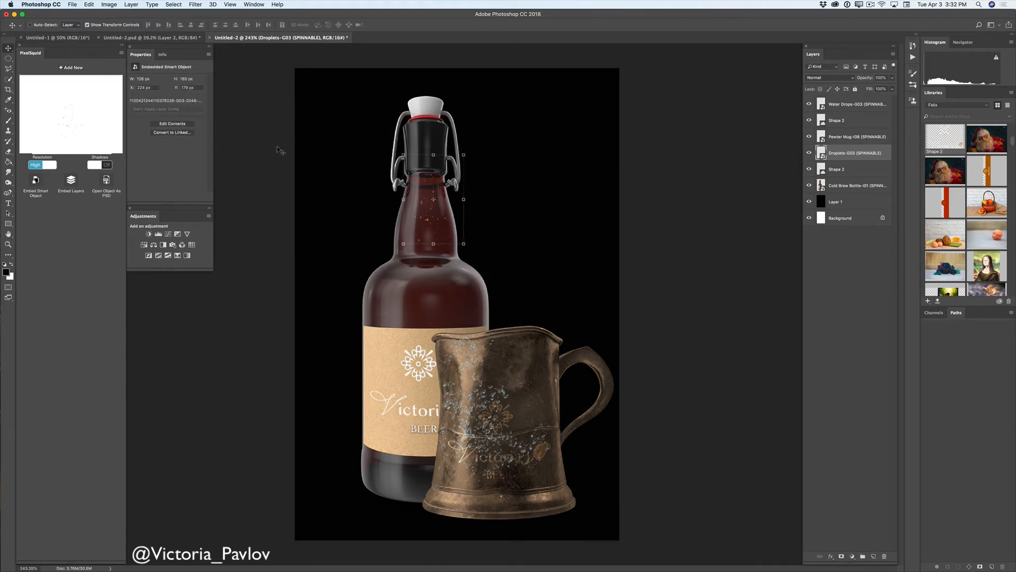
mouse_move(433, 243)
left_mouse_down()
mouse_move(439, 274)
mouse_move(438, 255)
left_mouse_up()
left_click_drag(436, 216, 436, 221)
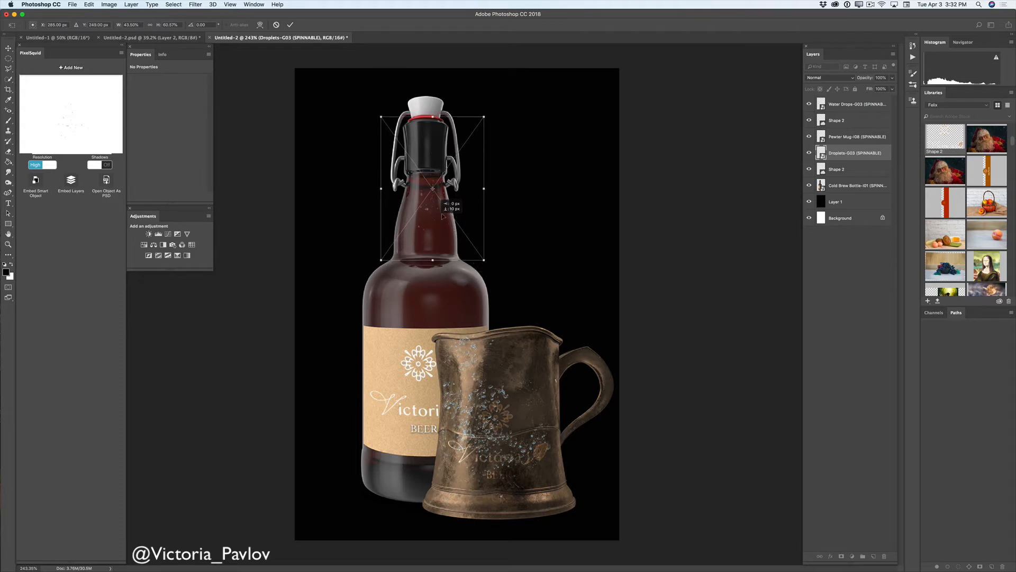
left_click(291, 24)
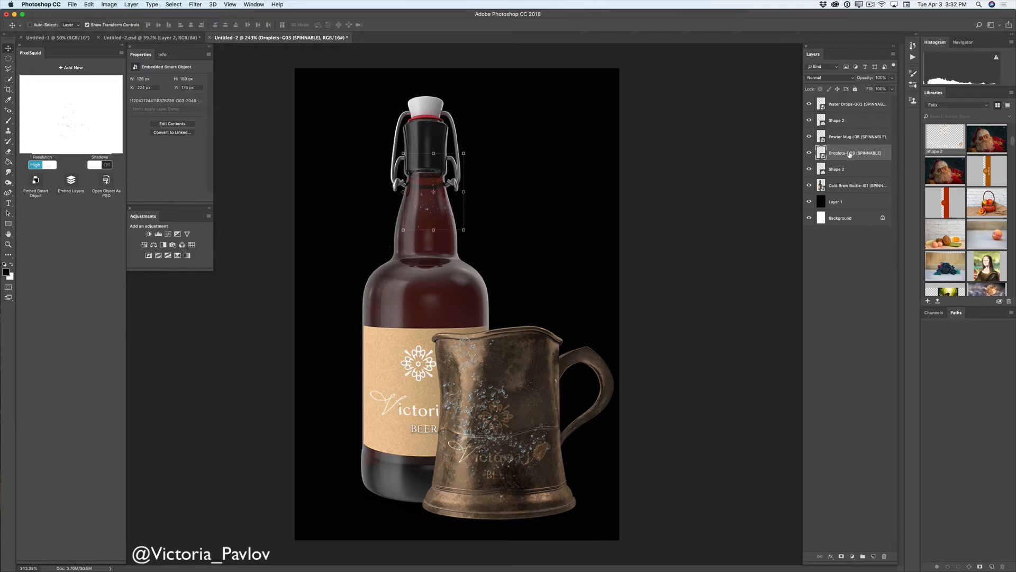
Duplicate the droplets layer and place the copy over the bottle's shoulder, scaled to about 184 × 240 px.
left_click_drag(849, 154, 873, 556)
left_click_drag(434, 195, 355, 421)
left_click_drag(438, 337, 445, 325)
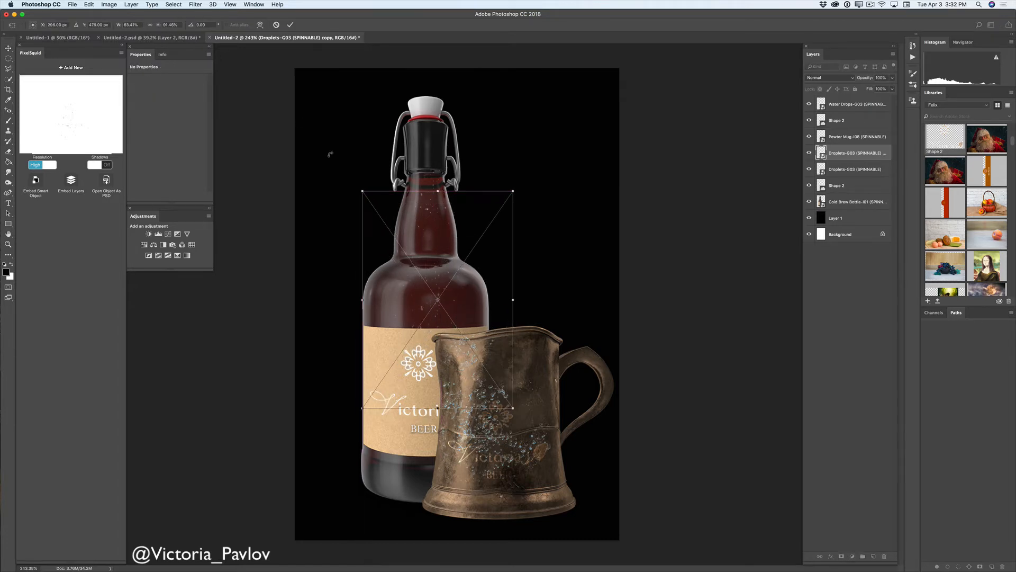
left_click(290, 24)
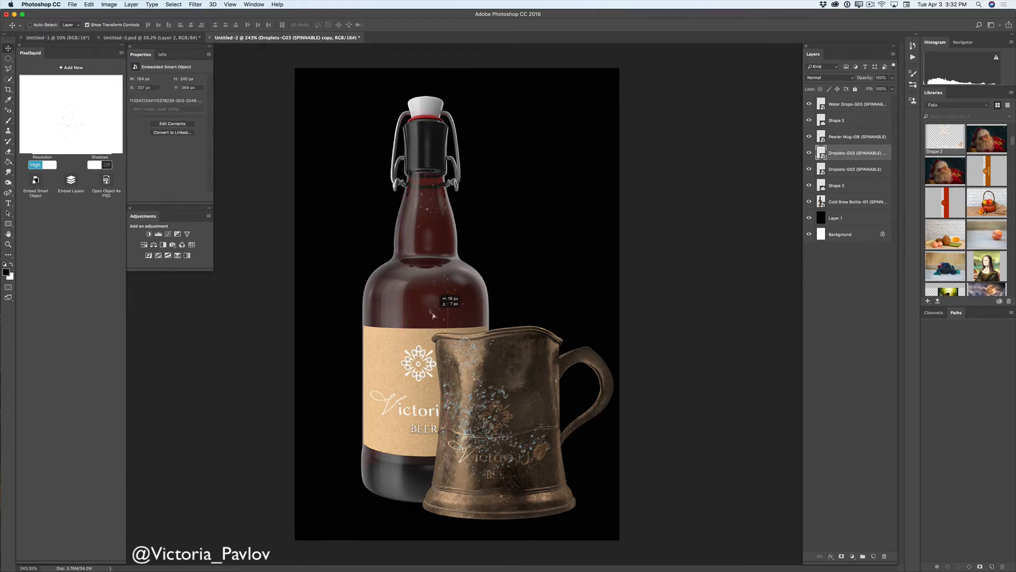
left_click_drag(433, 315, 439, 313)
Insert the PixelSquid Water Splash in high resolution beneath the mug layer and move it over the bottle's base.
left_click(72, 68)
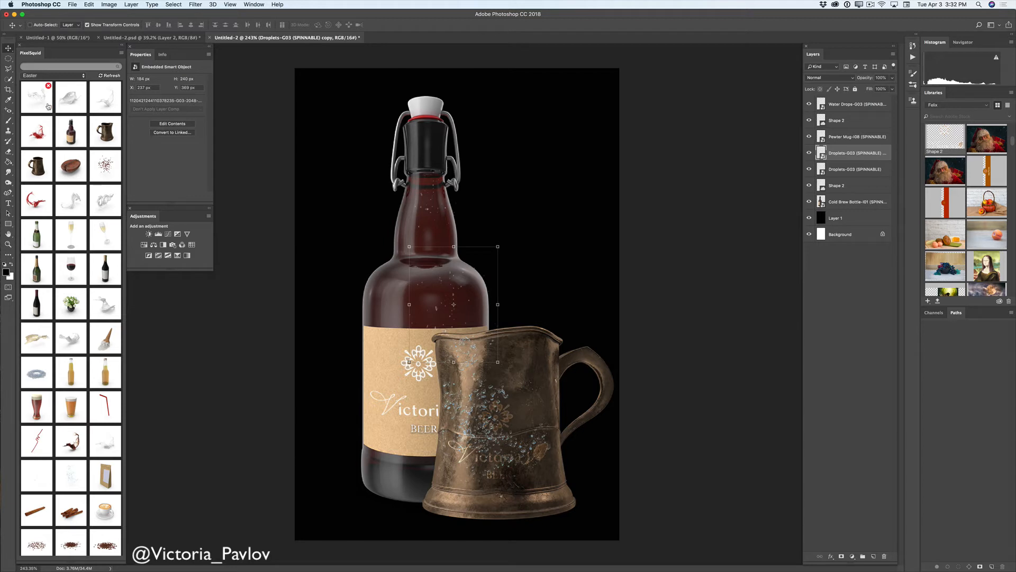
left_click(36, 99)
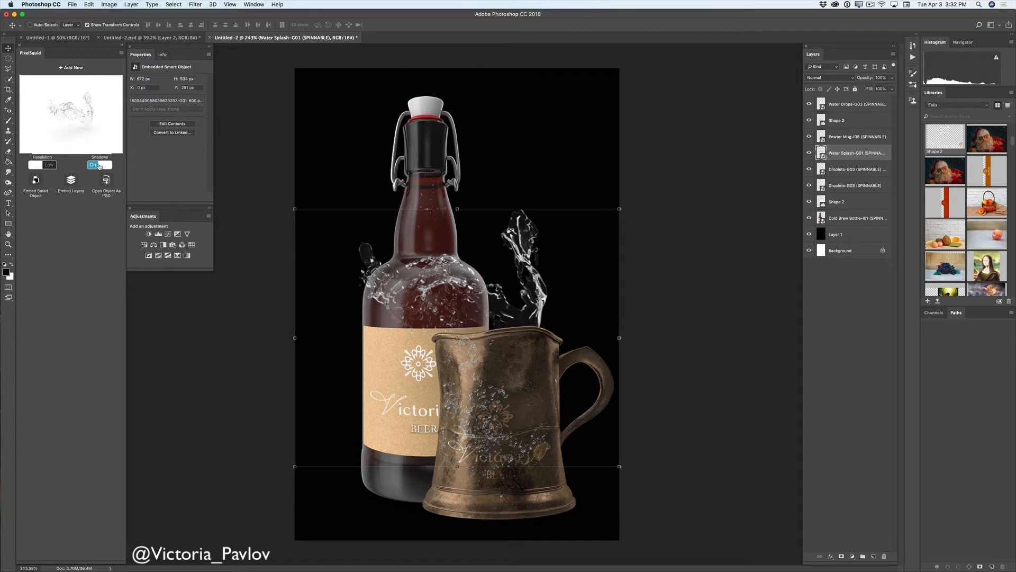
left_click(50, 166)
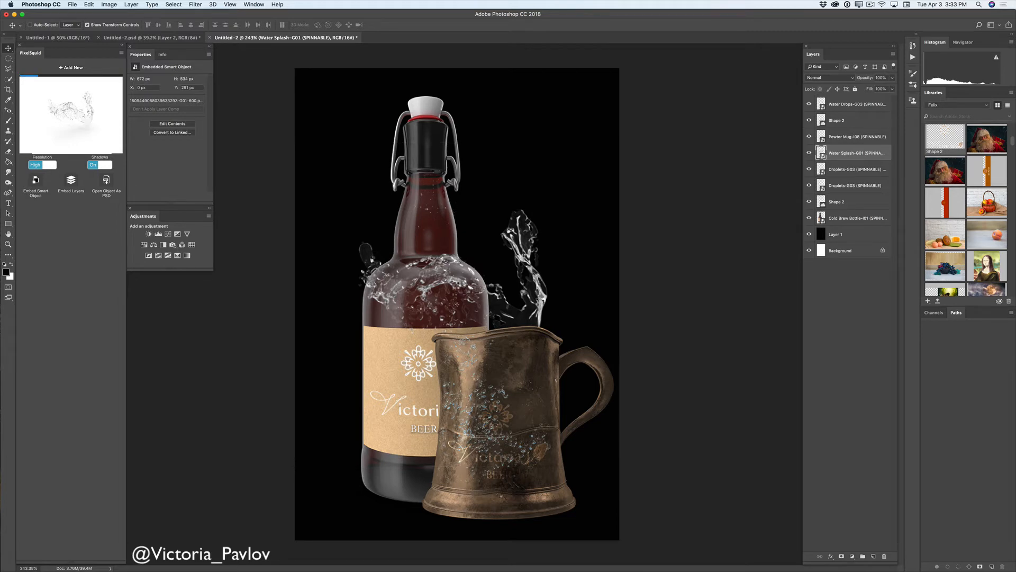
left_click_drag(454, 290, 407, 444)
left_click_drag(406, 433, 407, 432)
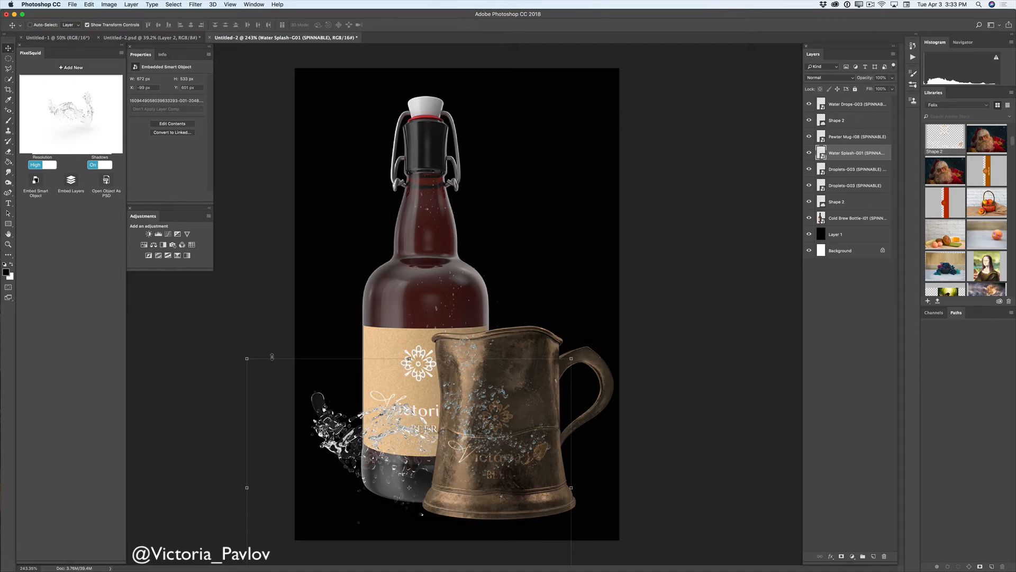
Scale the water splash to about 598 px wide and spin it to the H10 angle, fitted around the bottle's base.
key("ctrl+t")
left_click_drag(246, 294, 282, 371)
left_click_drag(363, 393, 344, 366)
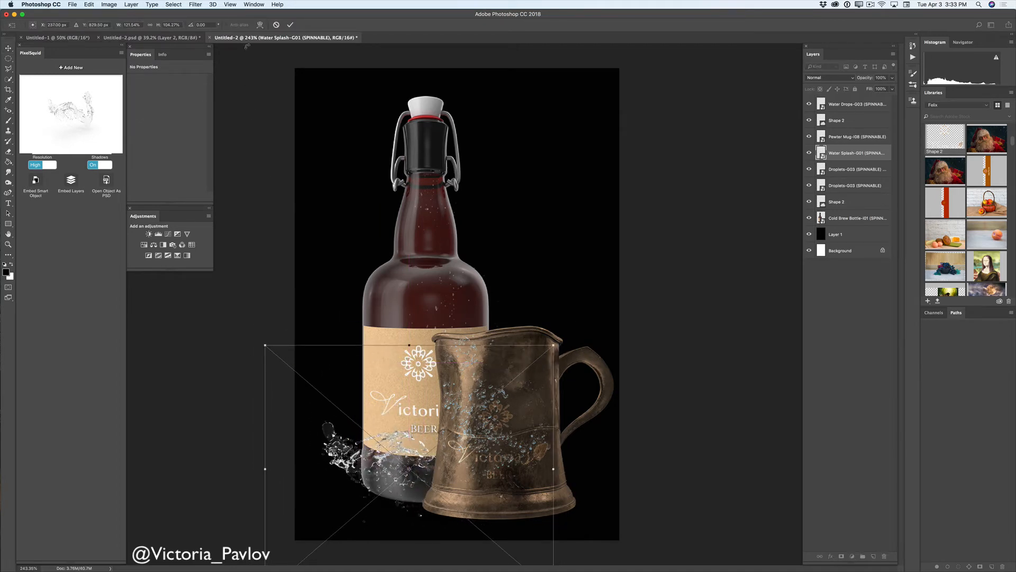
left_click(290, 24)
left_click_drag(81, 118, 70, 117)
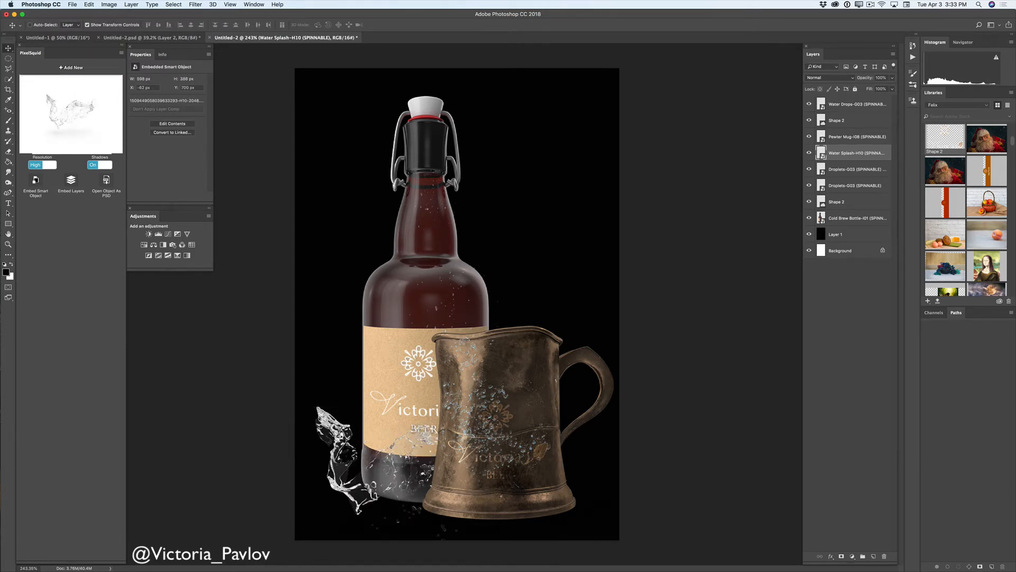
left_click_drag(405, 455, 438, 457)
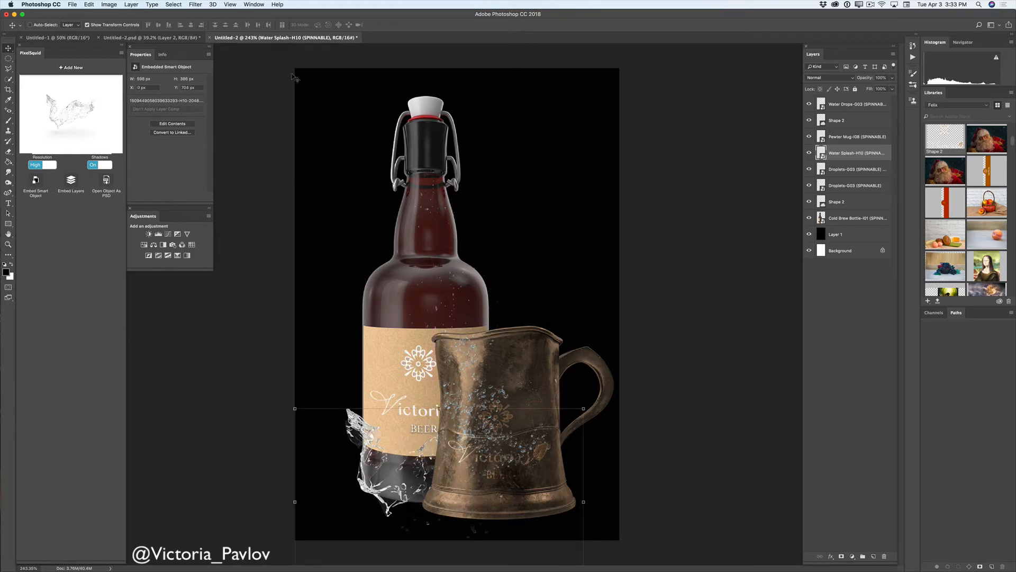
Insert a second PixelSquid Water Splash above the Water Drops layer and move it over the mug's base.
left_click(856, 105)
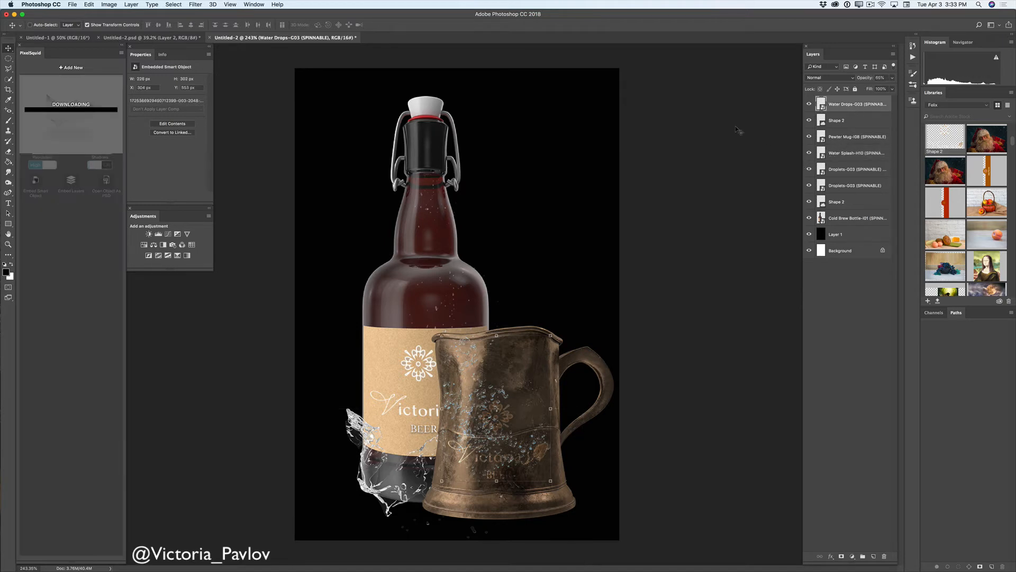
left_click(74, 68)
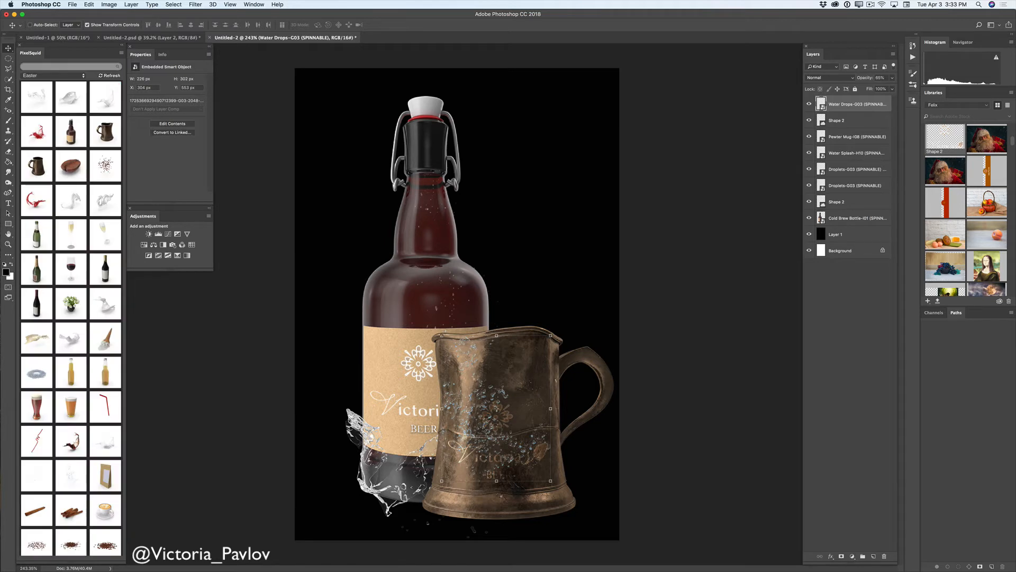
left_click(103, 446)
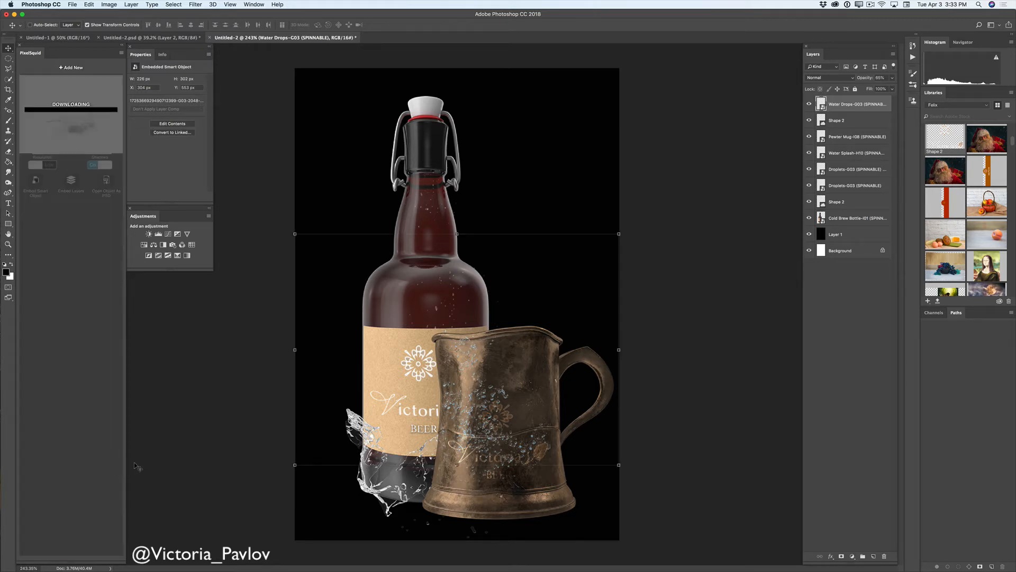
left_click_drag(433, 360, 511, 509)
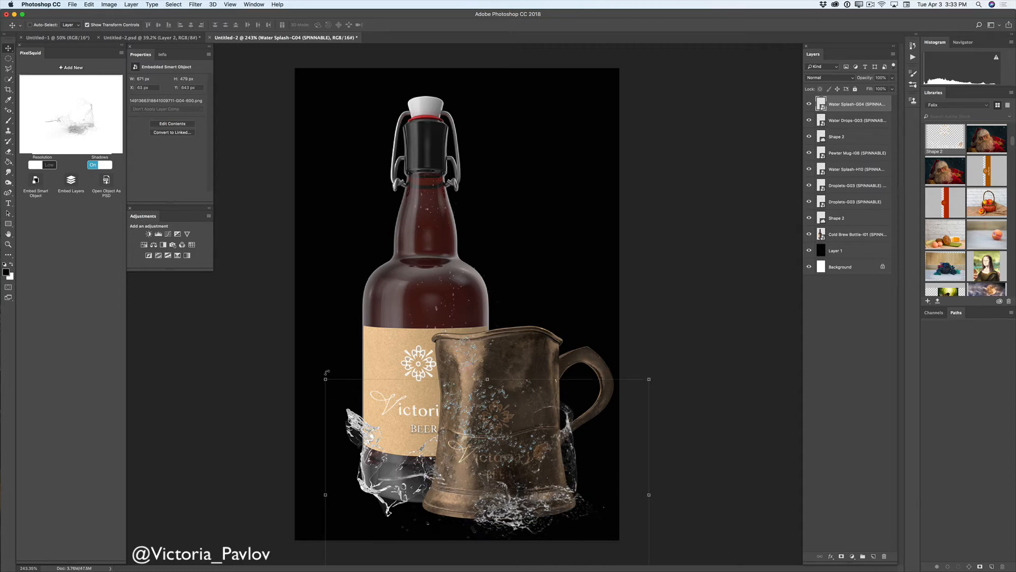
Scale the second splash to about 571 px wide around the mug's base and switch it to high resolution.
left_click_drag(325, 379, 379, 366)
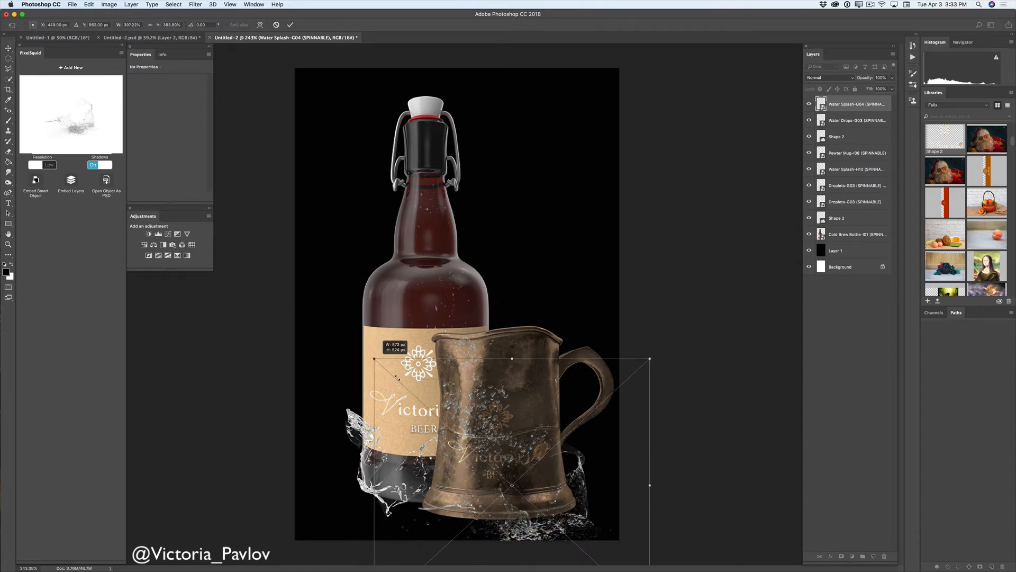
left_click_drag(447, 435, 434, 411)
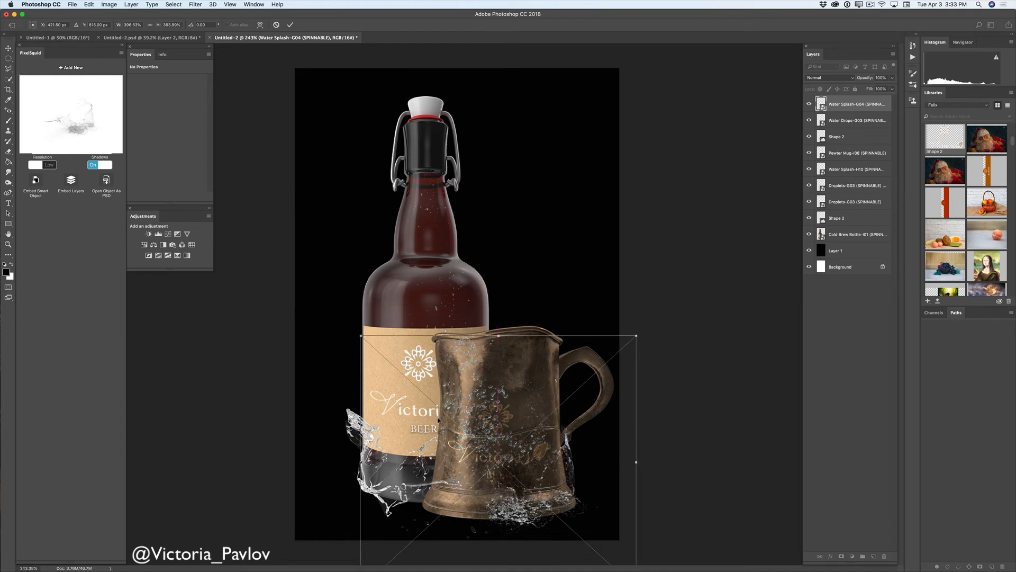
left_click(290, 25)
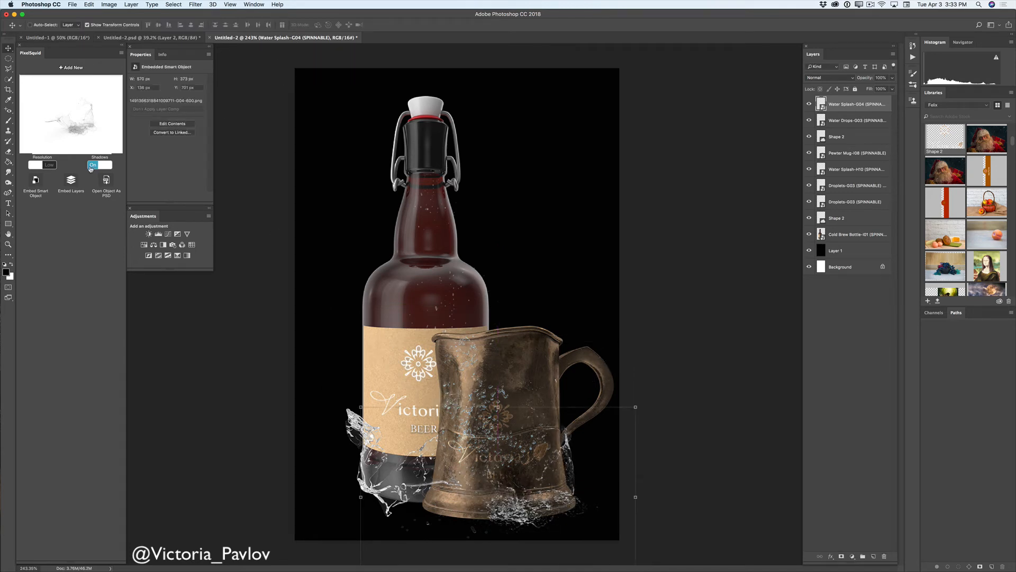
left_click(51, 165)
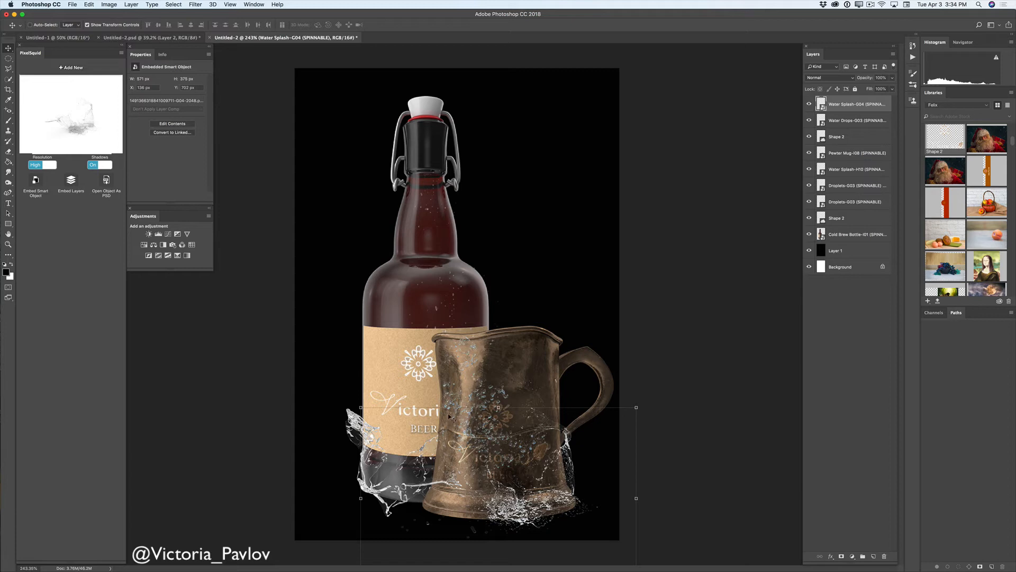
Add a new empty layer directly above the bottle's water splash layer and activate the Eyedropper tool.
left_click(809, 170)
left_click(810, 170)
left_click(844, 170)
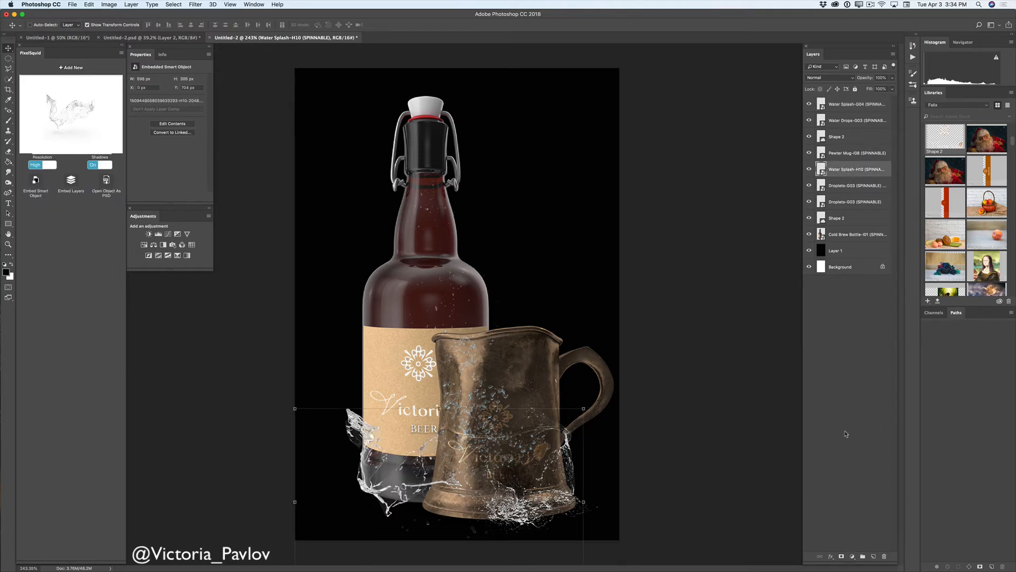
left_click(873, 556)
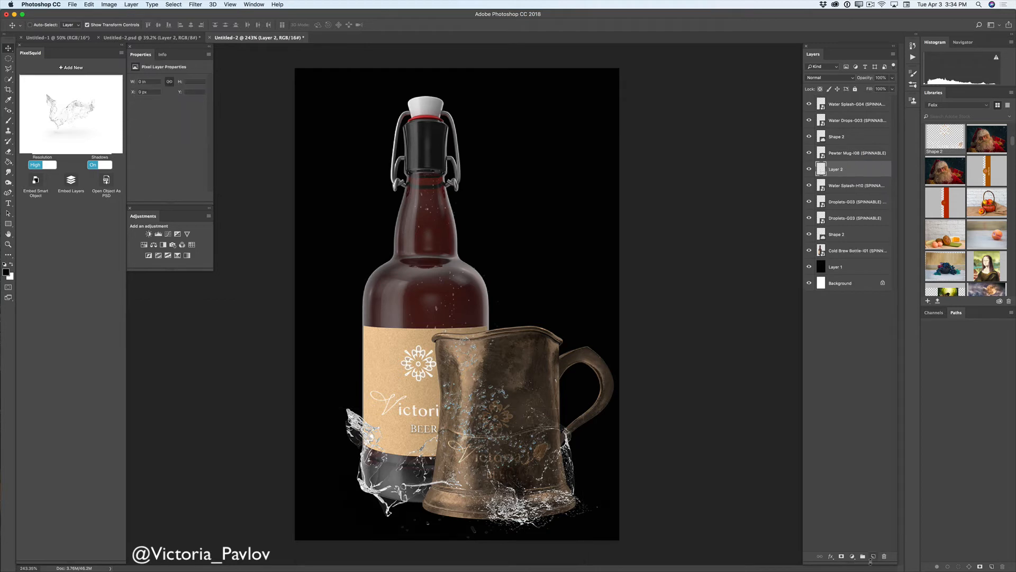
left_click(8, 101)
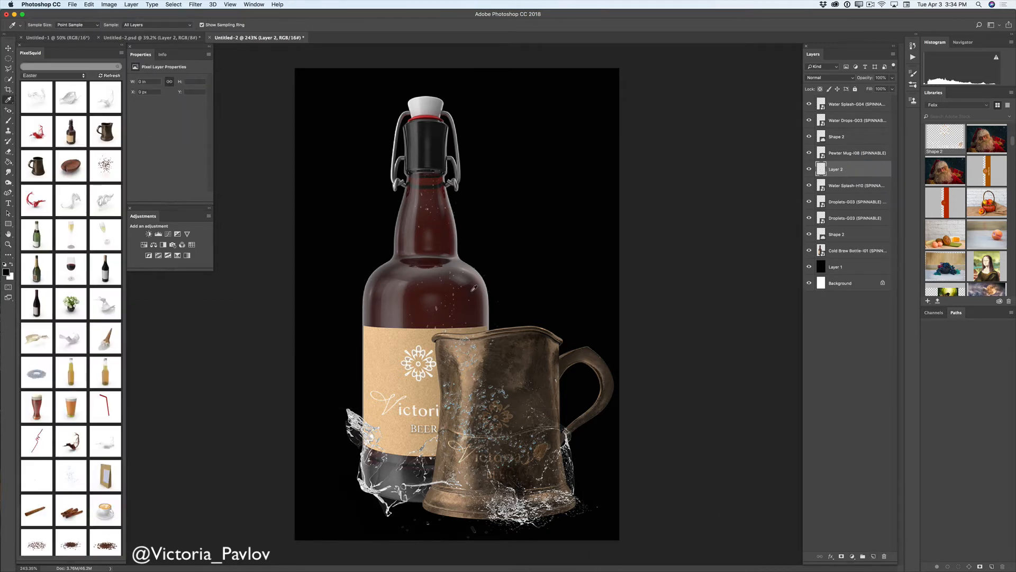
Draw a rectangle about 165 × 433 px over the bottle's mug-facing side, filled with dark reddish brown and without a stroke.
left_click(8, 224)
left_click(32, 224)
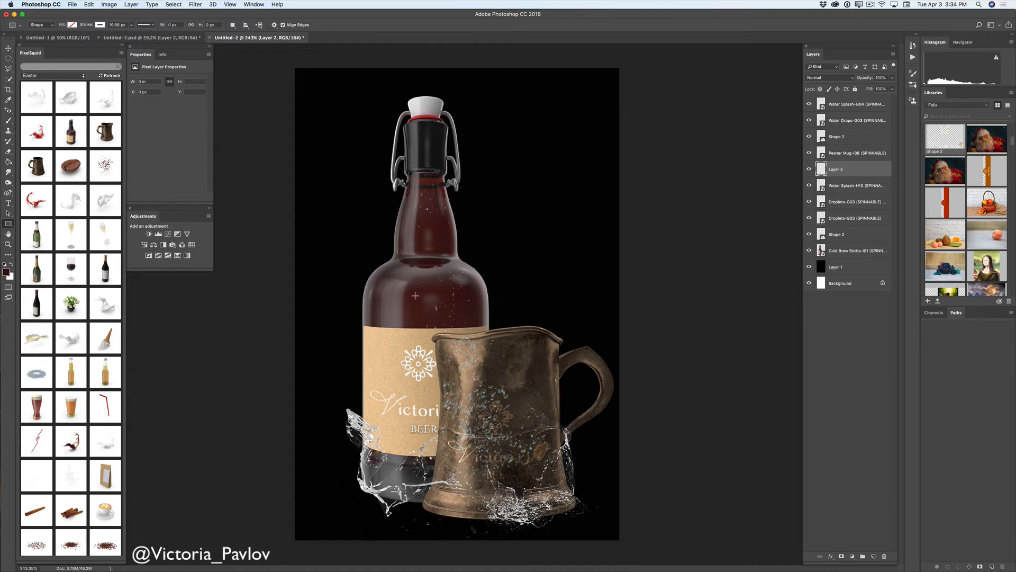
left_click_drag(409, 286, 488, 496)
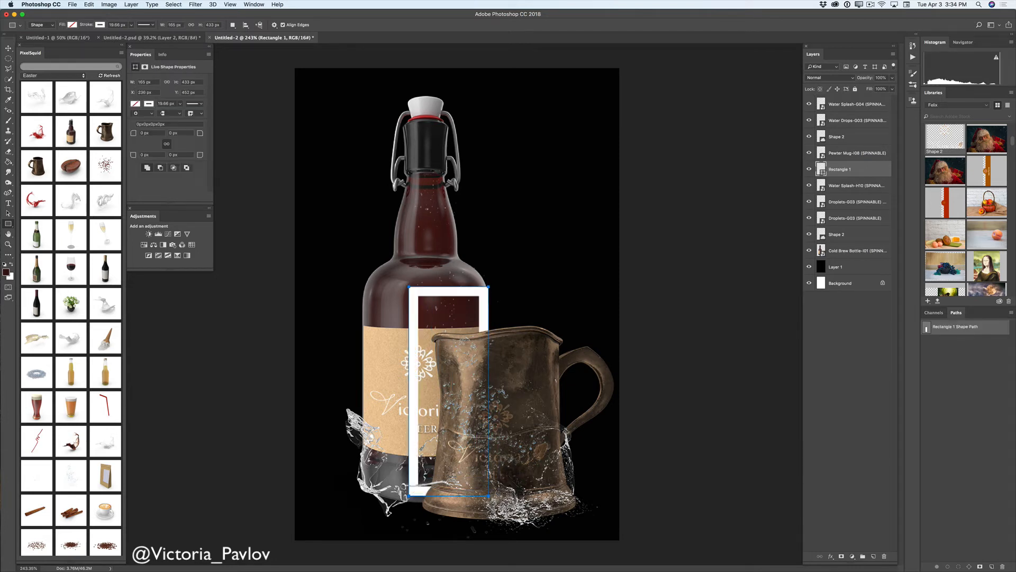
left_click(72, 25)
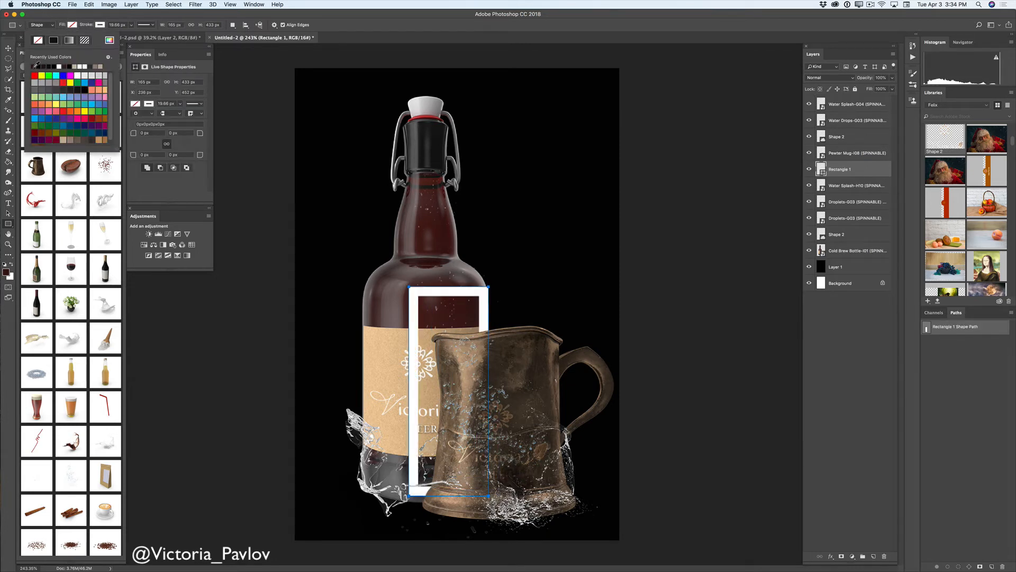
left_click(35, 66)
left_click(100, 25)
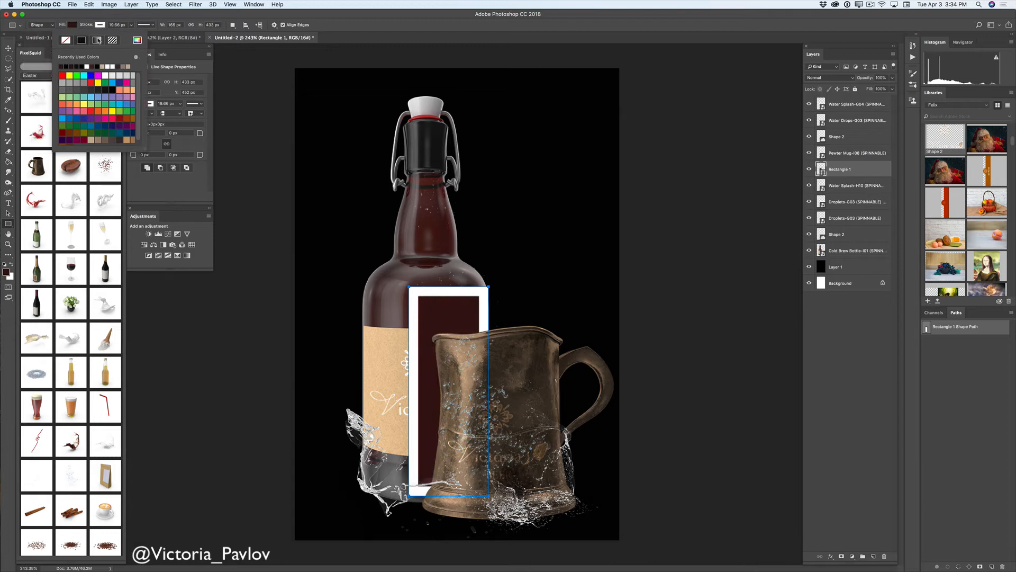
left_click(65, 41)
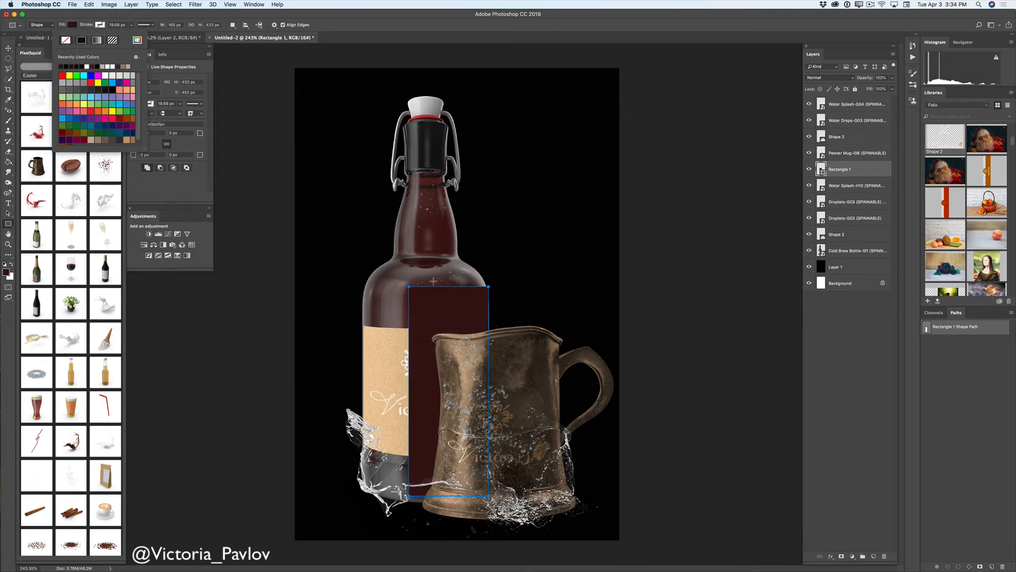
Convert the rectangle to a smart object with a 67.6 px Gaussian Blur and shift it slightly toward the mug.
left_click(8, 49)
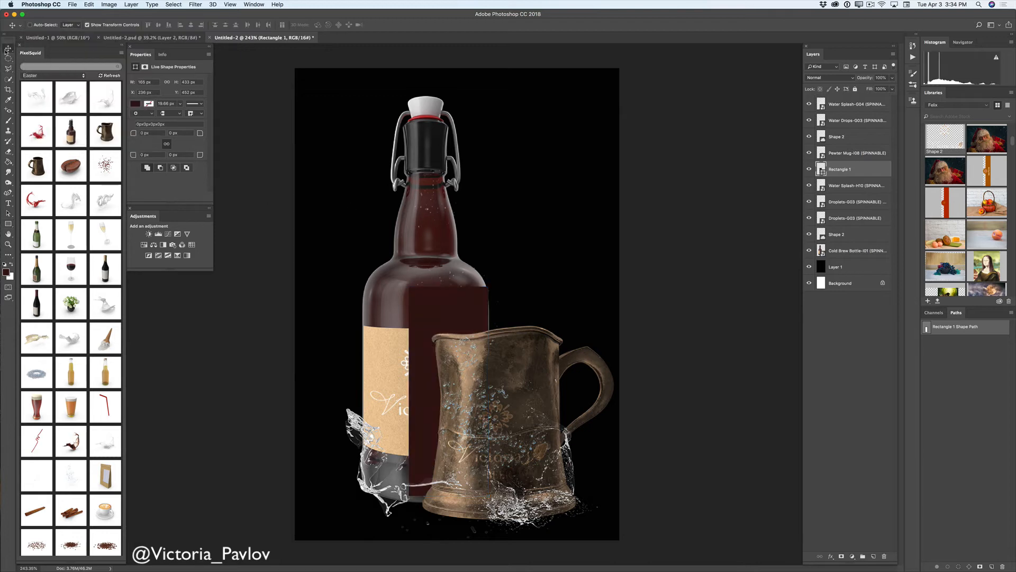
left_click(195, 5)
mouse_move(265, 99)
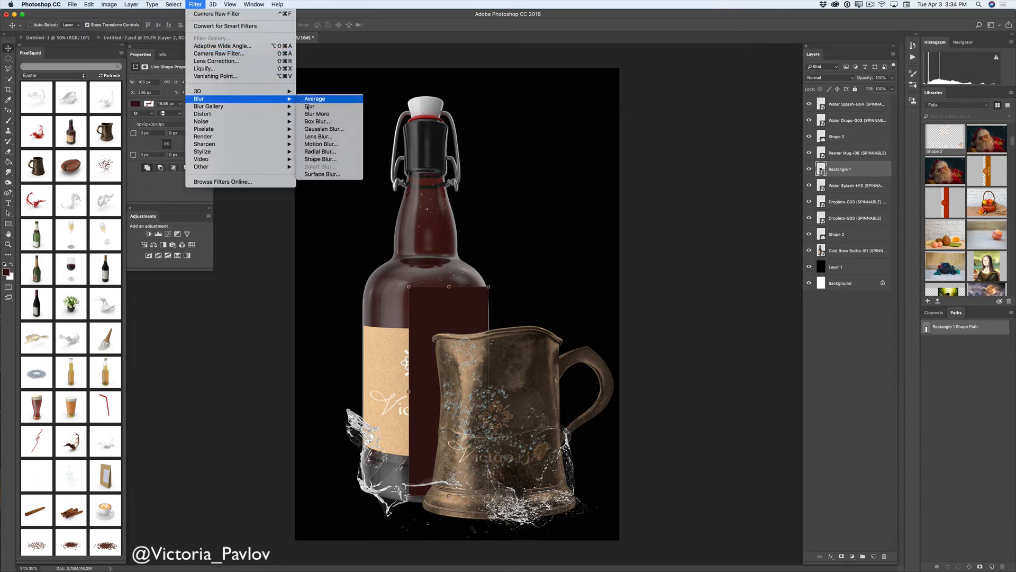
left_click(324, 129)
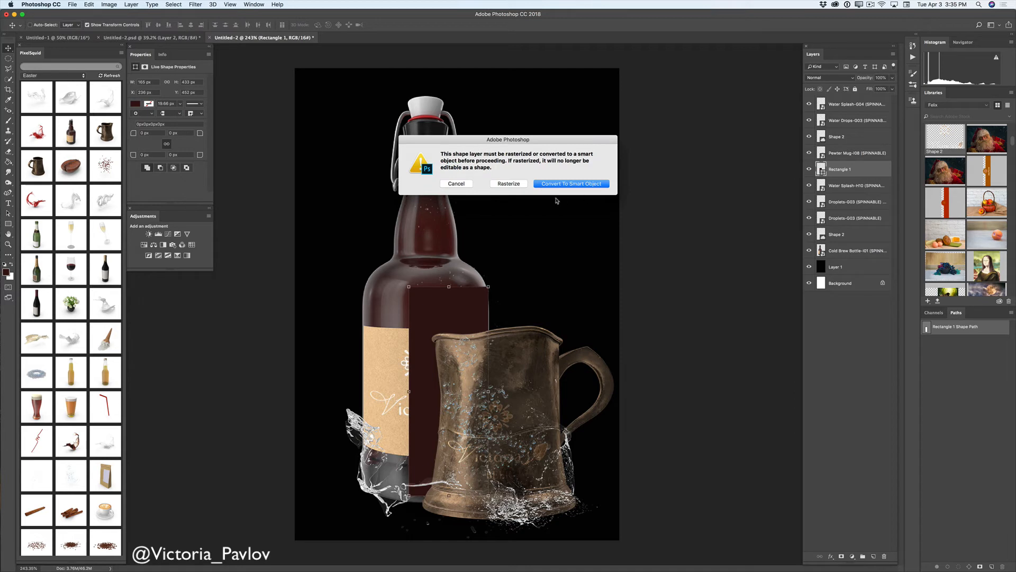
left_click(585, 185)
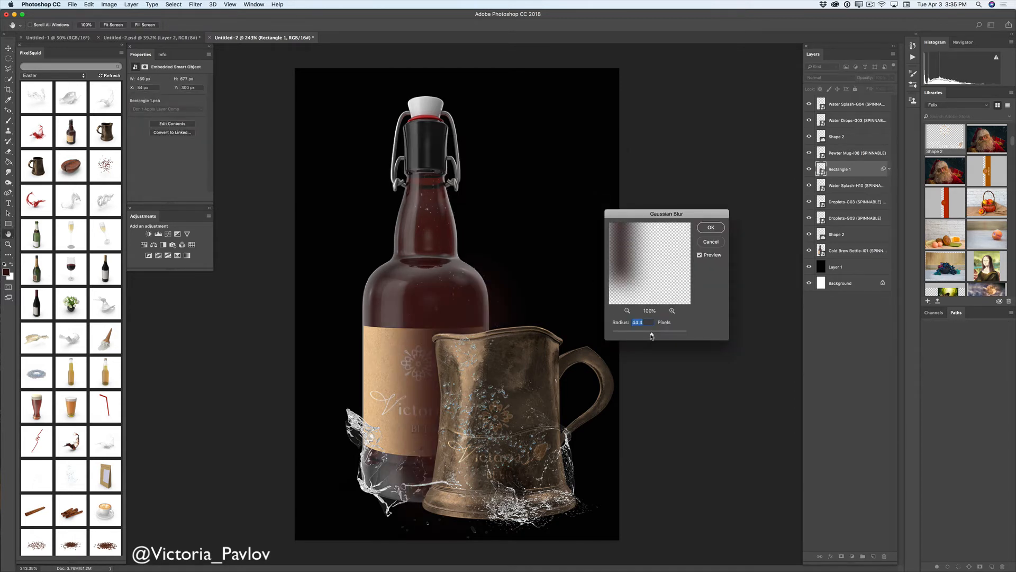
left_click_drag(652, 335, 656, 335)
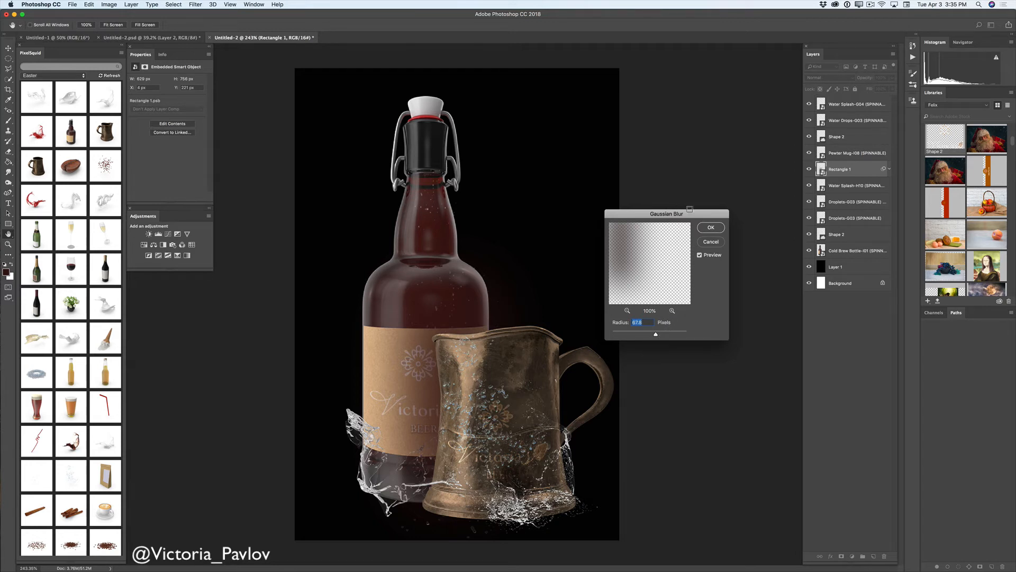
left_click(710, 228)
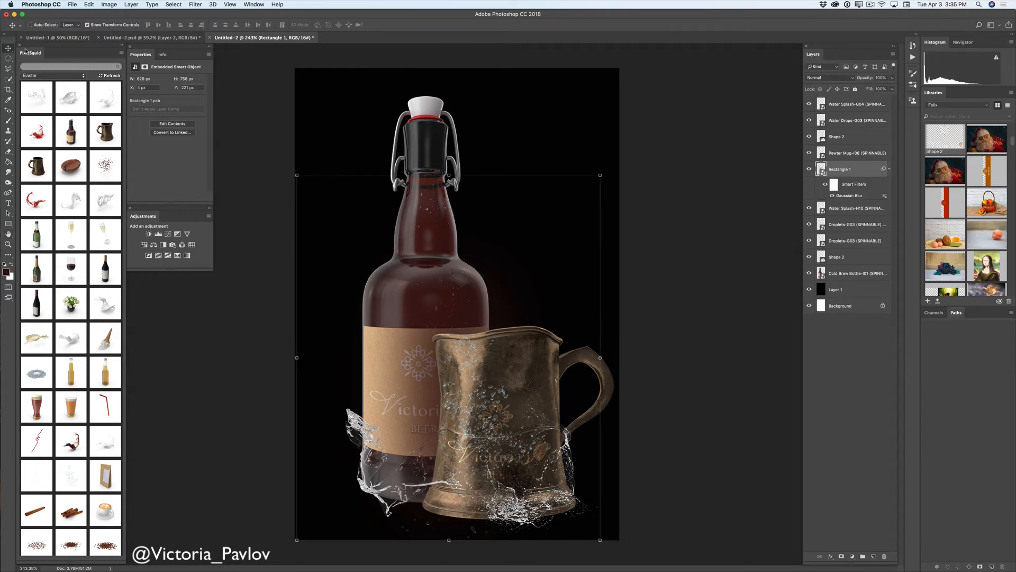
left_click_drag(406, 369, 433, 395)
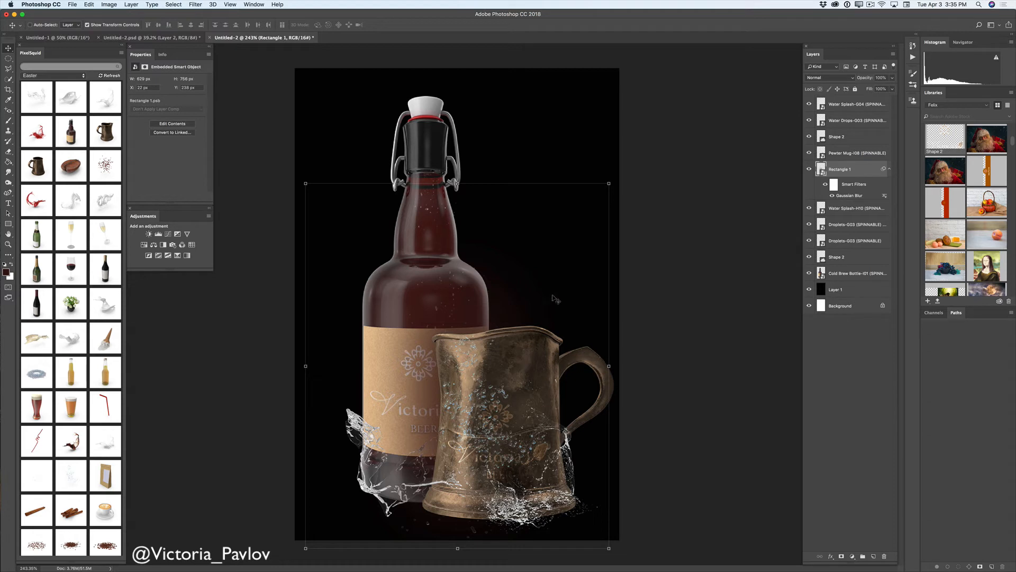
Add an Exposure adjustment layer above the blurred rectangle with exposure about -1.5, gamma about 0.78 and layer opacity about 61%.
left_click(177, 233)
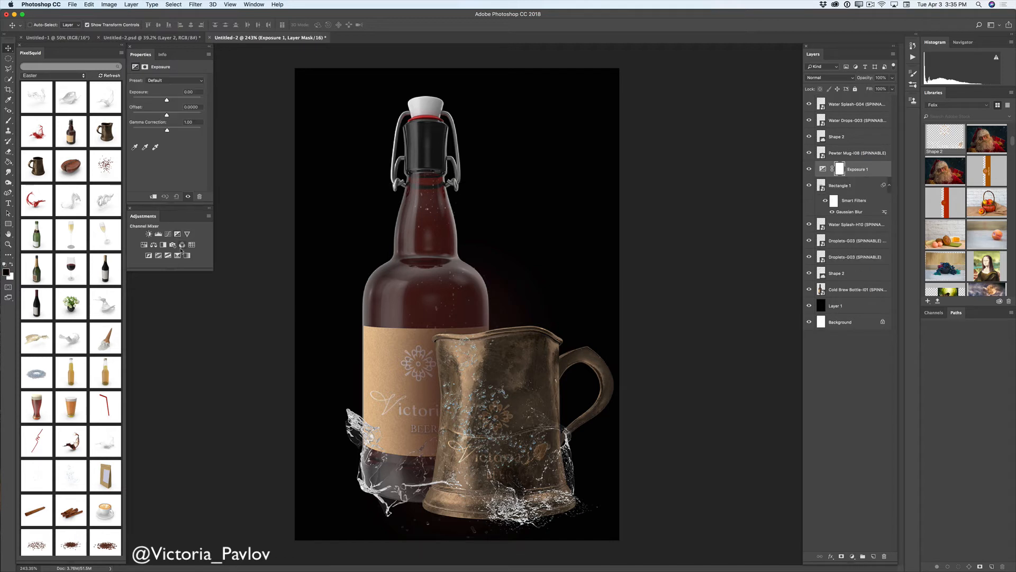
left_click_drag(167, 102, 173, 129)
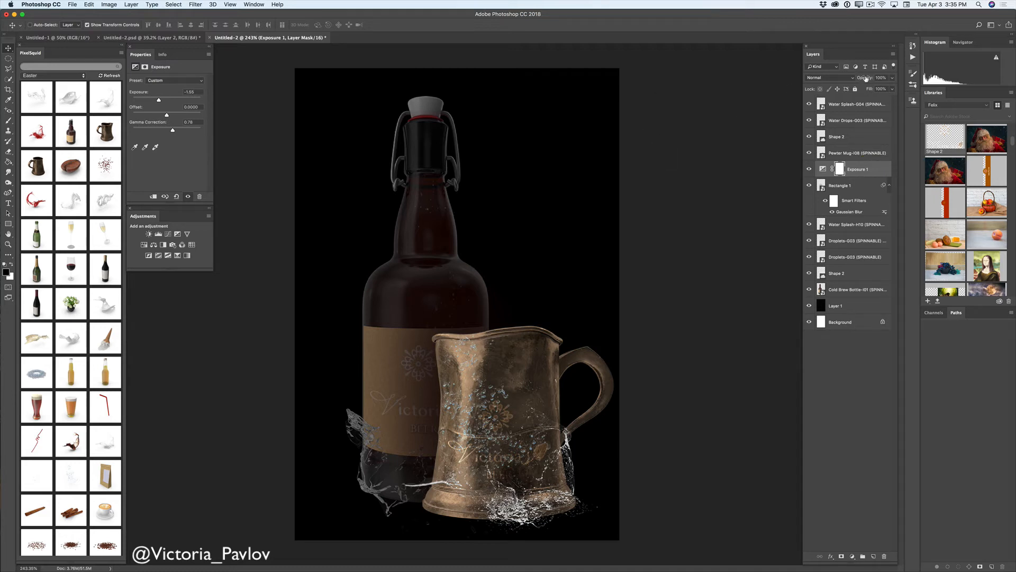
left_click(892, 79)
left_click_drag(891, 90, 877, 89)
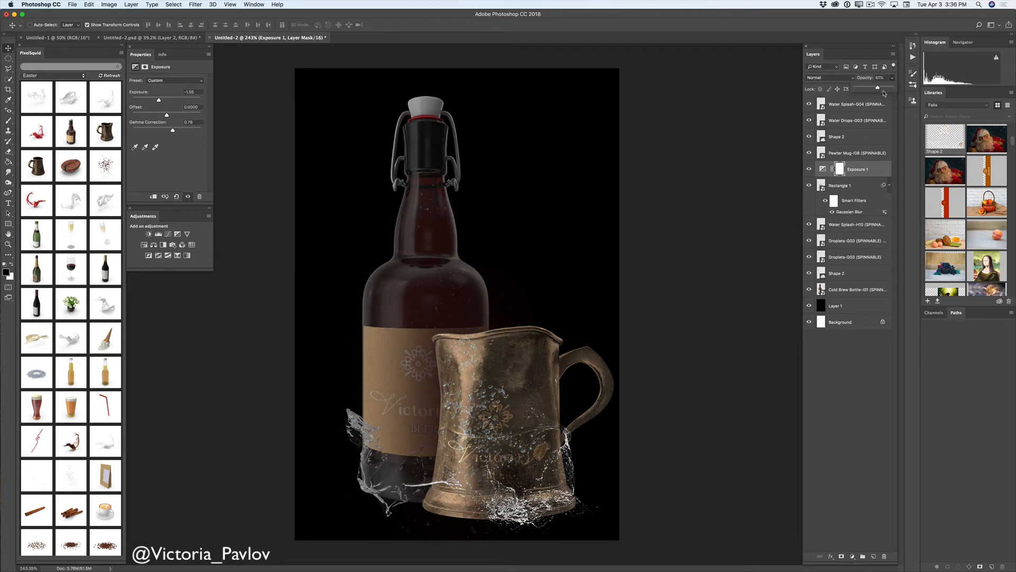
Soften the Exposure mask along the bottle's outer edge and neck with radial gradients at 26% opacity, comparing with the adjustment hidden.
left_click(9, 162)
left_click(37, 161)
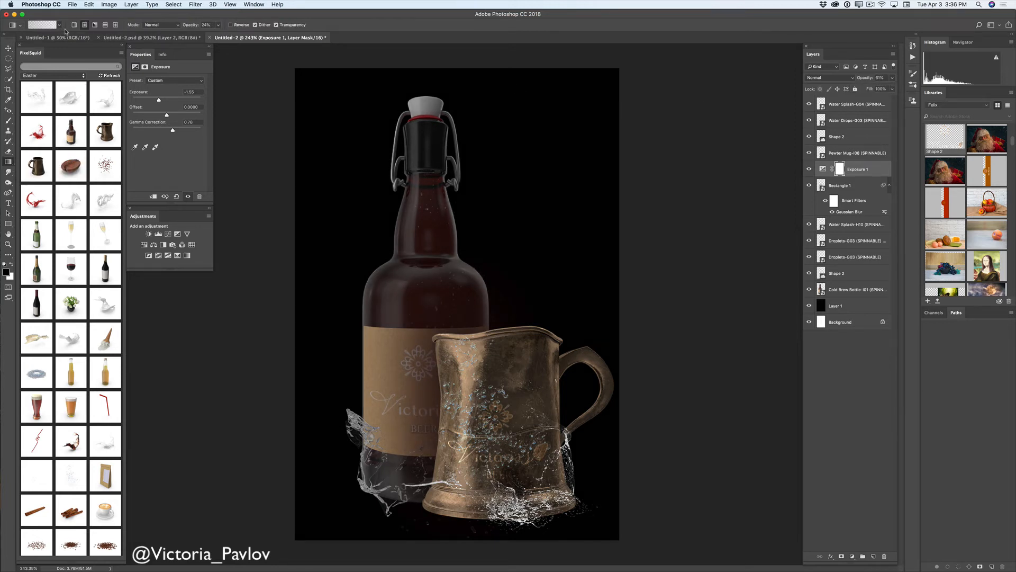
left_click(85, 26)
left_click(218, 25)
left_click_drag(217, 35, 218, 35)
left_click(358, 301)
left_click_drag(333, 355, 377, 402)
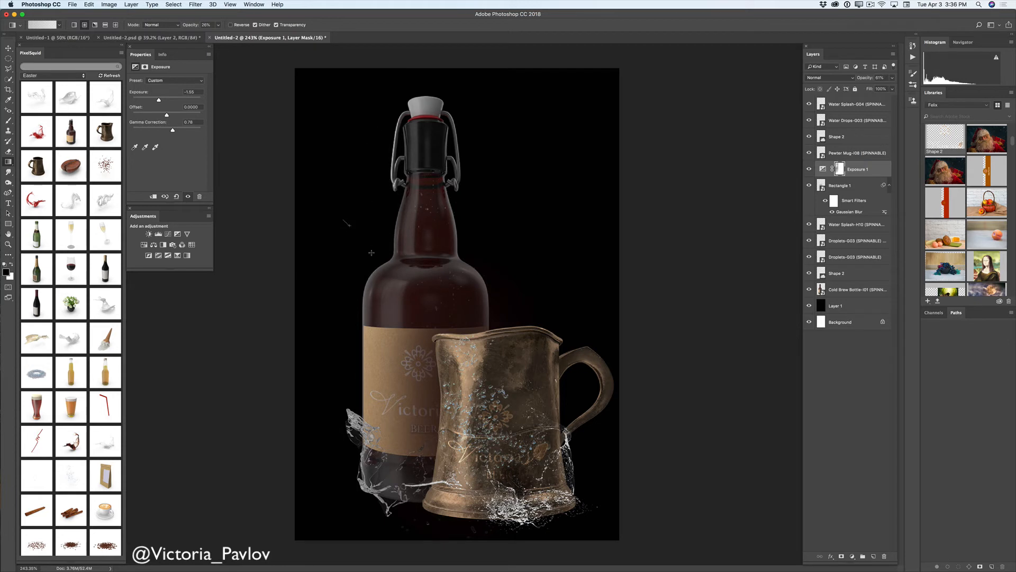
left_click_drag(322, 356, 374, 408)
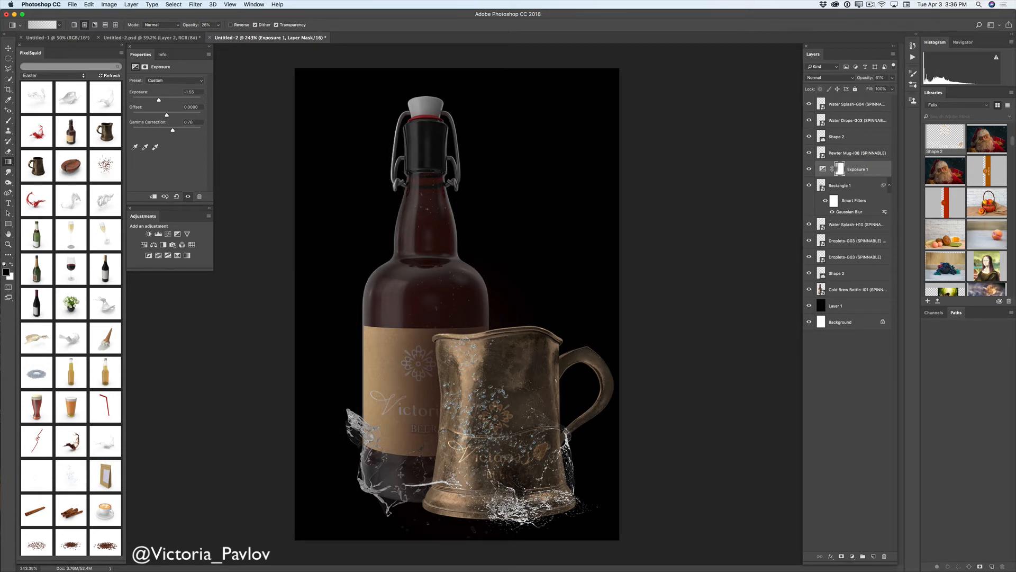
left_click_drag(337, 442, 394, 482)
left_click_drag(318, 359, 385, 436)
left_click_drag(391, 115, 397, 154)
left_click(809, 169)
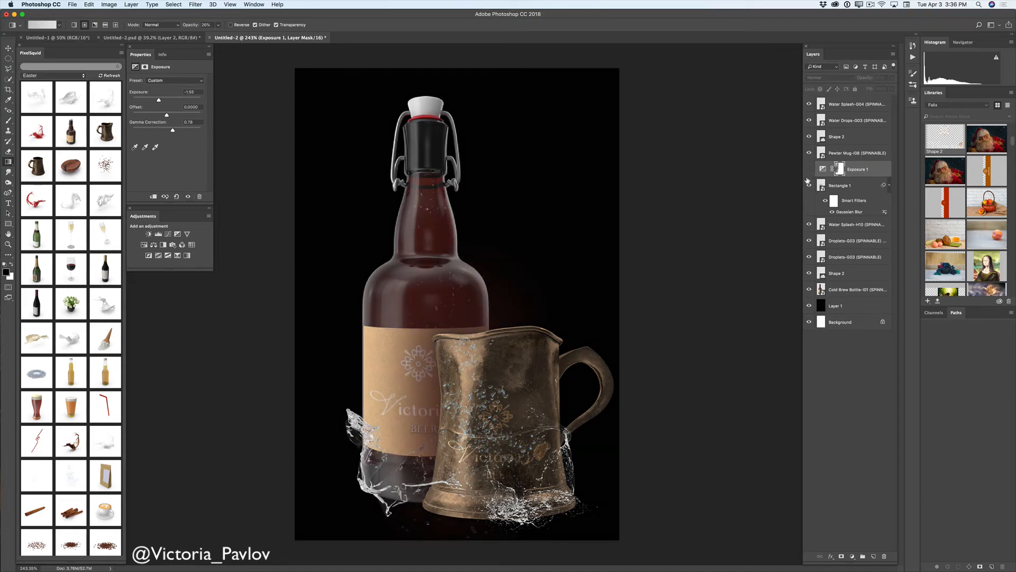
left_click(809, 170)
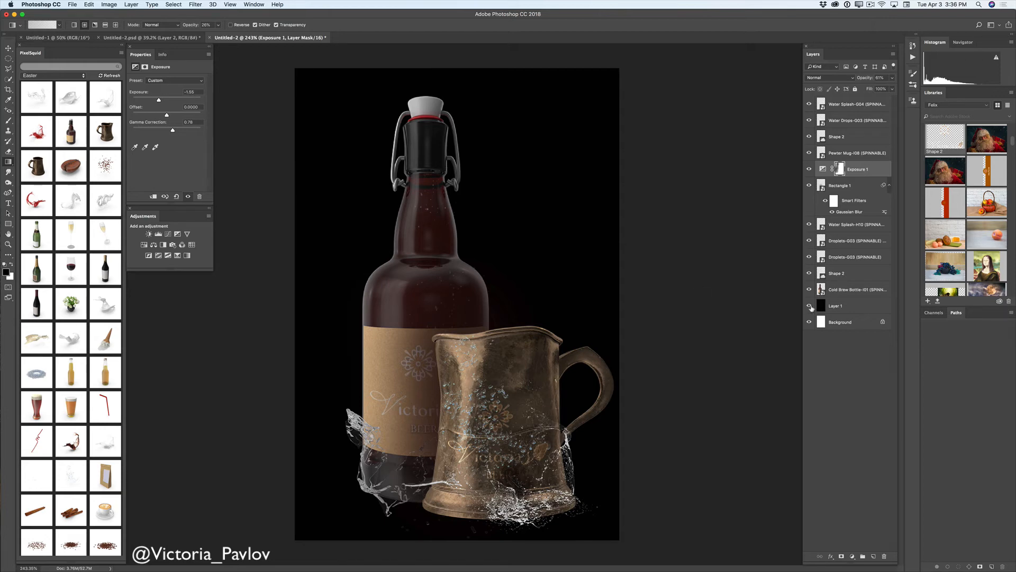
Merge all layers except the black layer and the Background into one, and duplicate the merged layer.
left_click(808, 322)
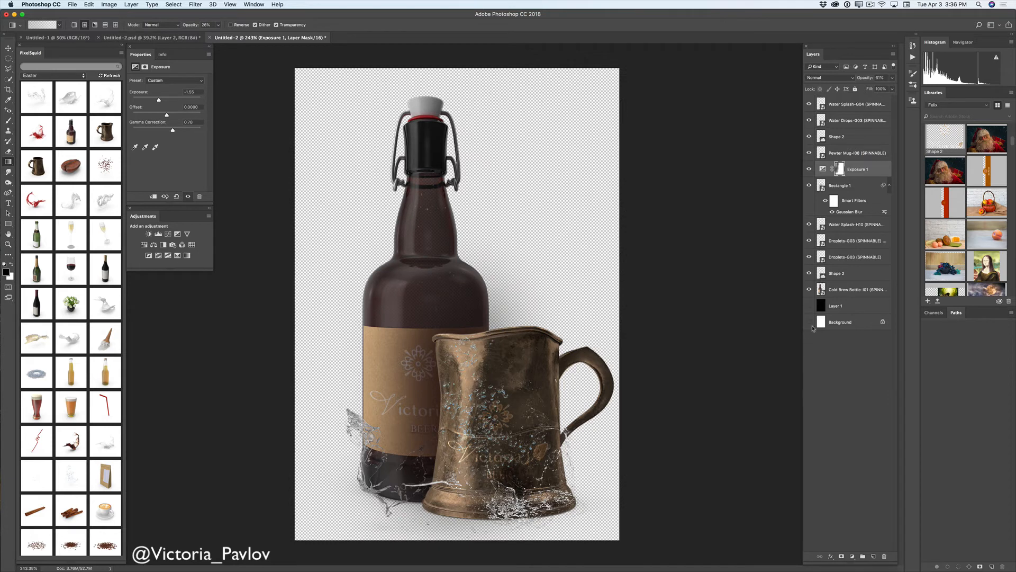
left_click(894, 54)
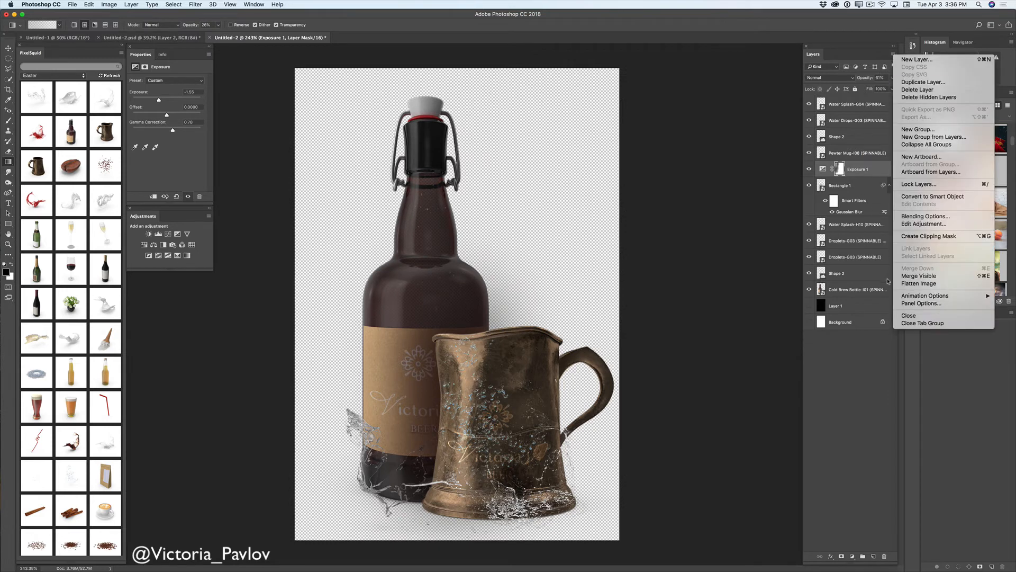
left_click(919, 275)
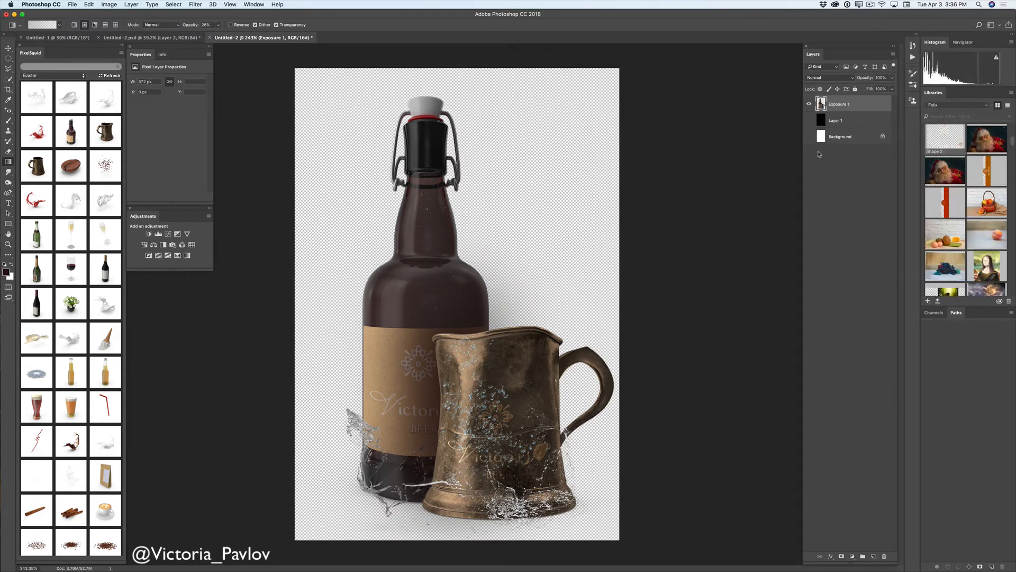
left_click(809, 120)
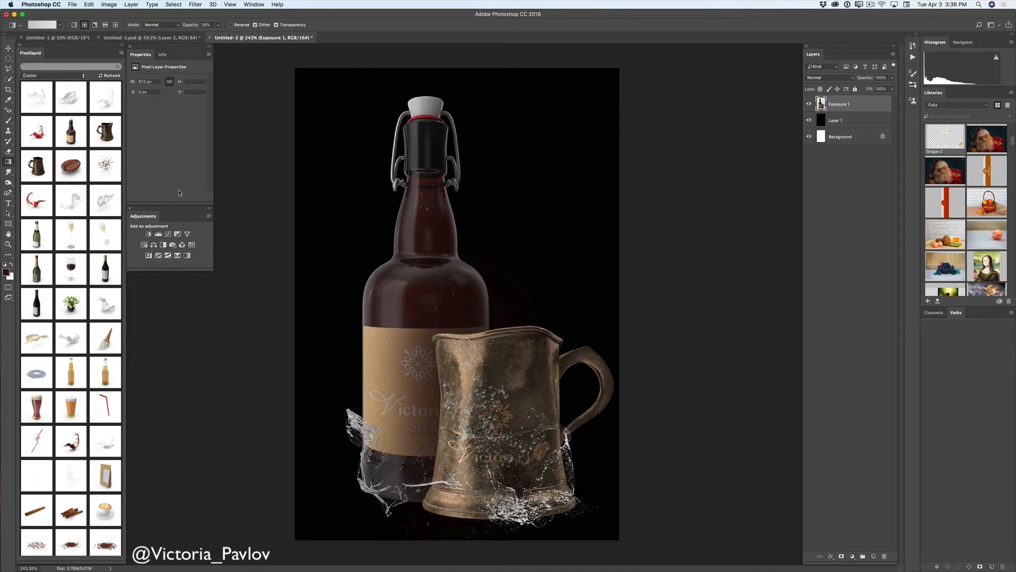
left_click(9, 48)
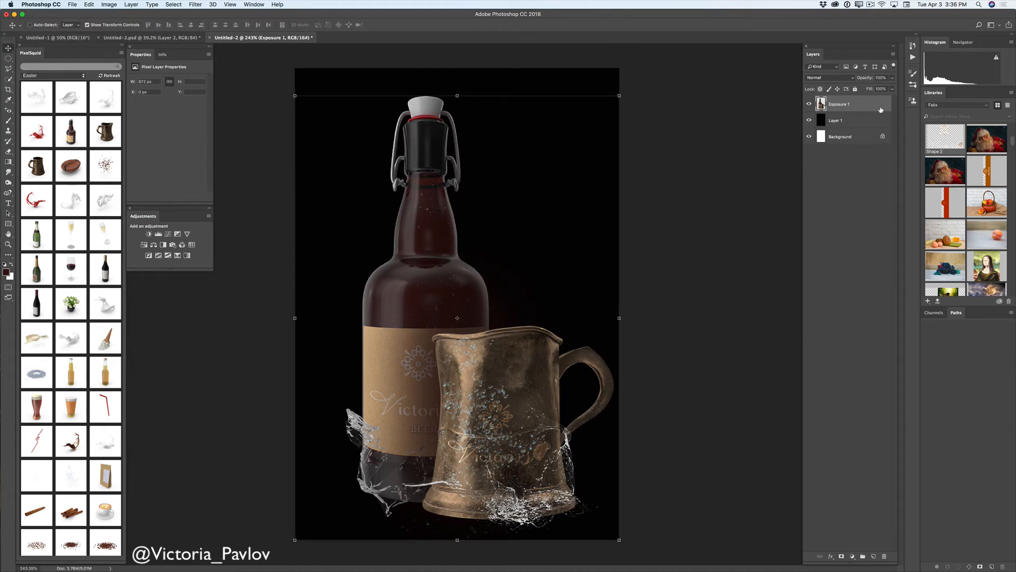
left_click_drag(863, 104, 872, 556)
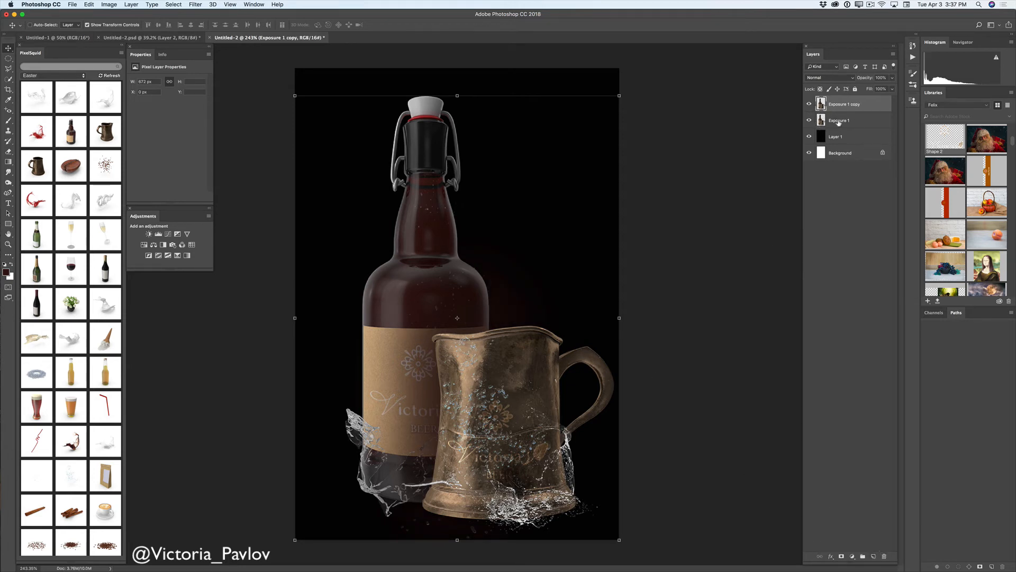
Flip the lower merged copy vertically, squash it to about 70% height and move it beneath the bottle and mug as a reflection.
left_click(839, 122)
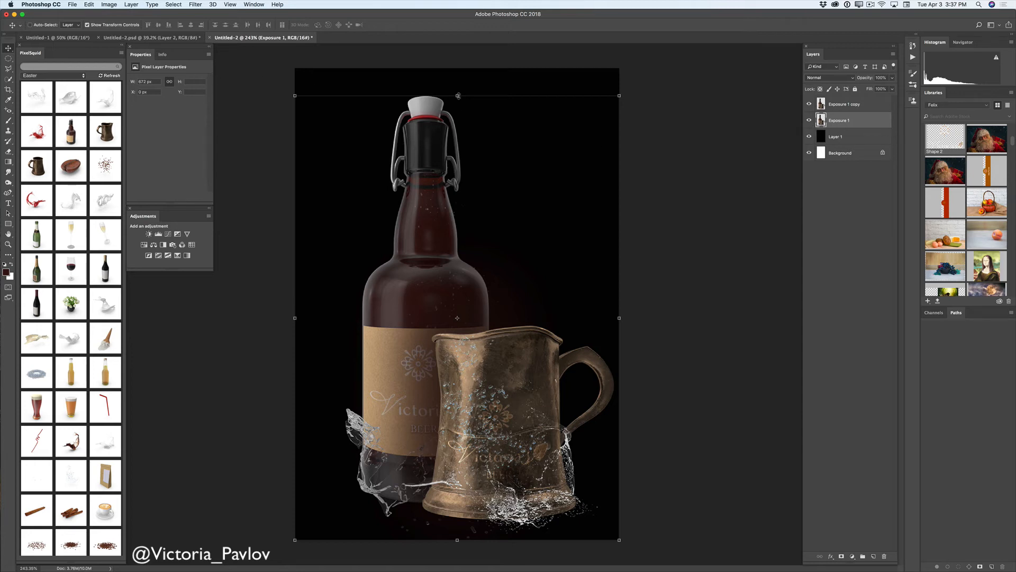
left_click_drag(456, 95, 512, 238)
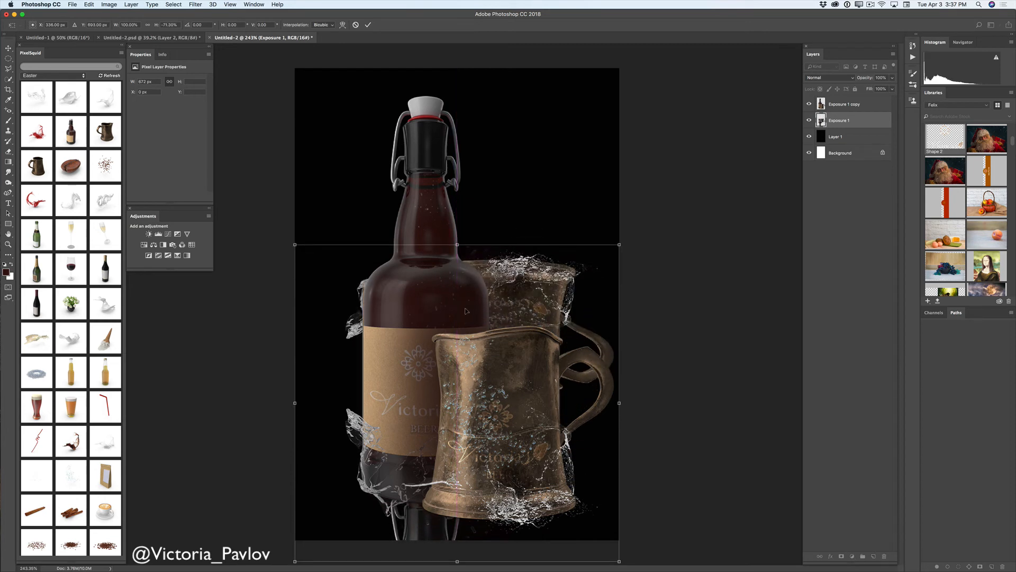
left_click_drag(466, 308, 466, 523)
left_click_drag(299, 462, 376, 494)
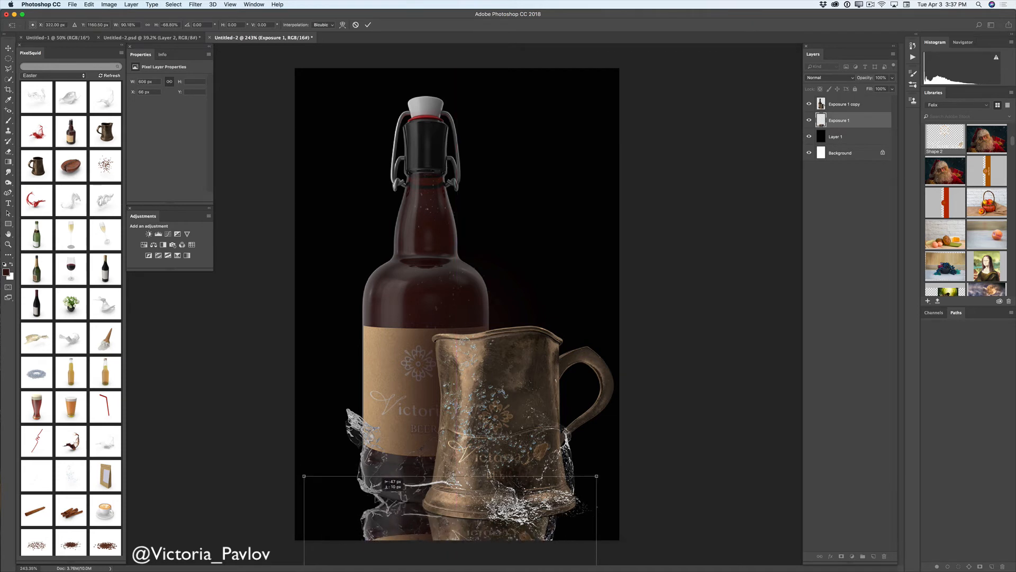
Tilt the reflection slightly, scale it to about 95.5% width and 76% height, and align it with the bottle and mug bases.
left_click_drag(304, 476, 302, 458)
left_click_drag(435, 493, 433, 502)
left_click_drag(583, 448, 623, 450)
left_click_drag(473, 504, 470, 523)
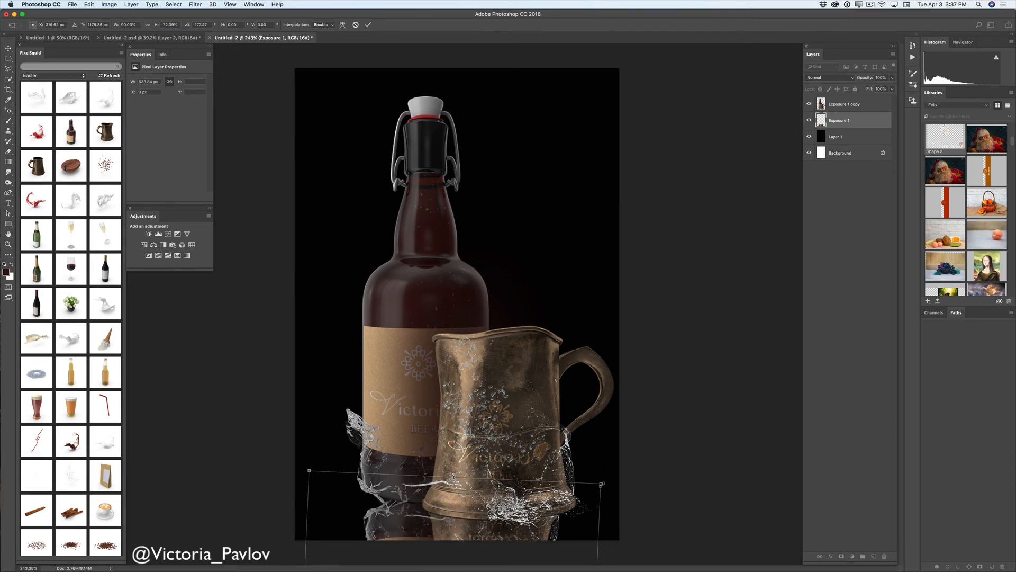
left_click_drag(601, 483, 619, 469)
mouse_move(566, 496)
left_mouse_down()
mouse_move(555, 501)
mouse_move(558, 493)
left_mouse_up()
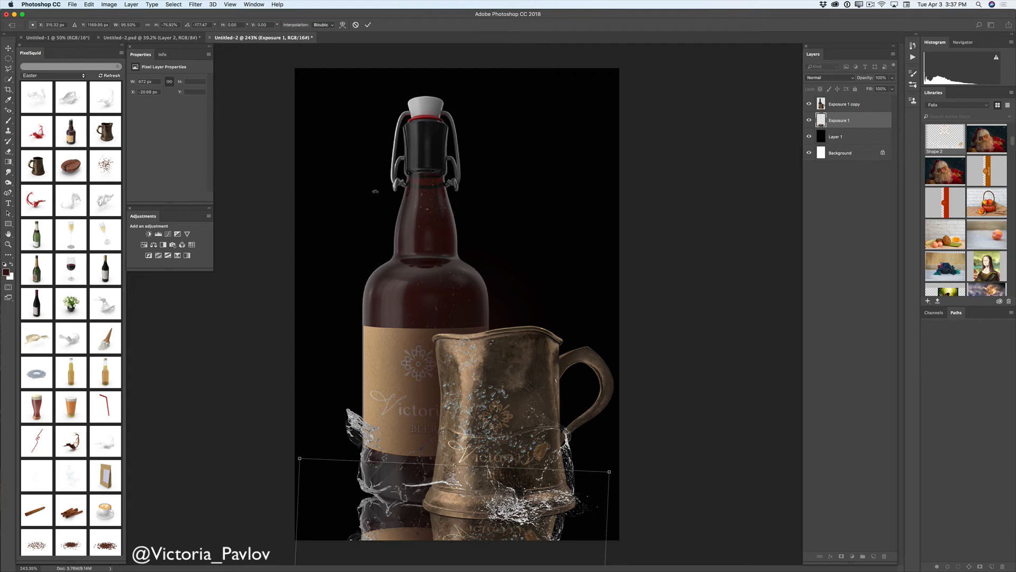
left_click(368, 25)
Lower the reflection layer's opacity to 23% and soften it with a light Gaussian Blur.
left_click(892, 78)
left_click_drag(893, 87, 865, 89)
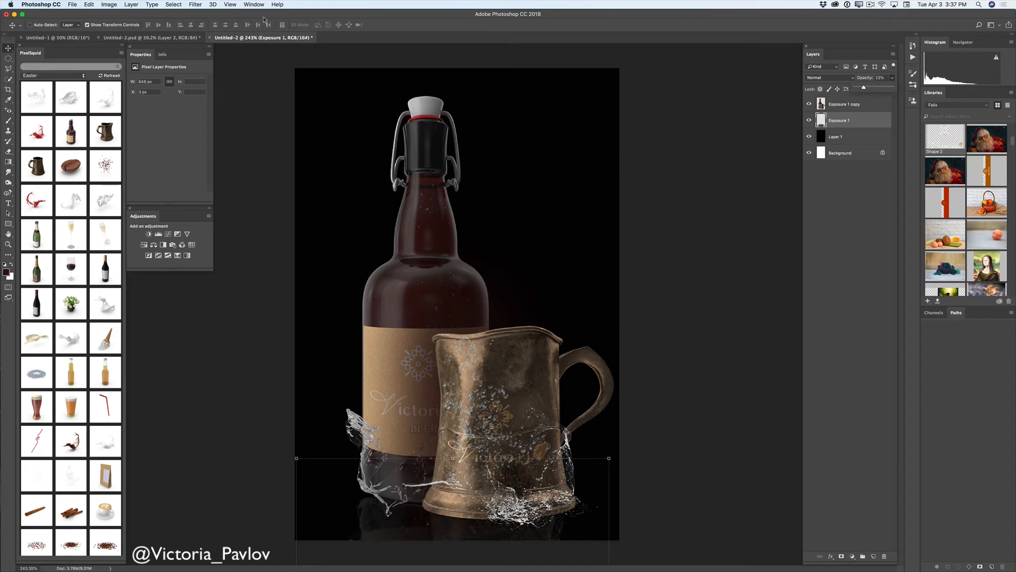
left_click(196, 4)
mouse_move(230, 100)
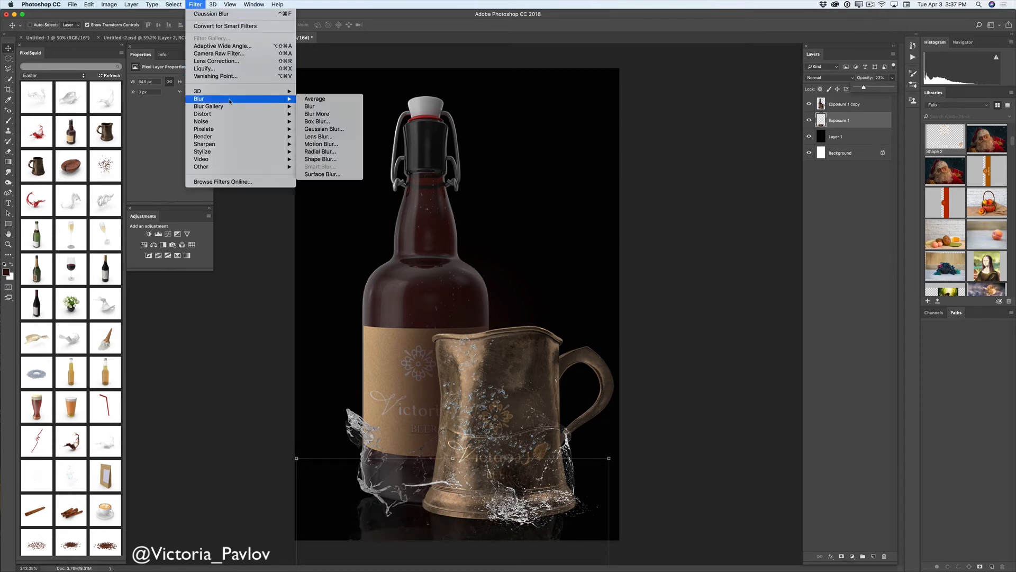
left_click(325, 129)
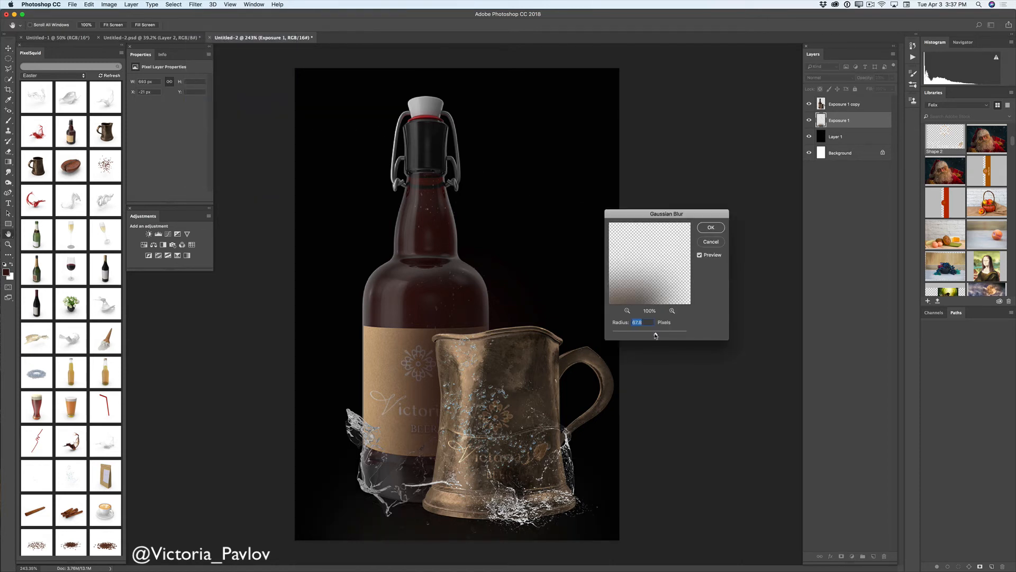
left_click_drag(655, 335, 636, 337)
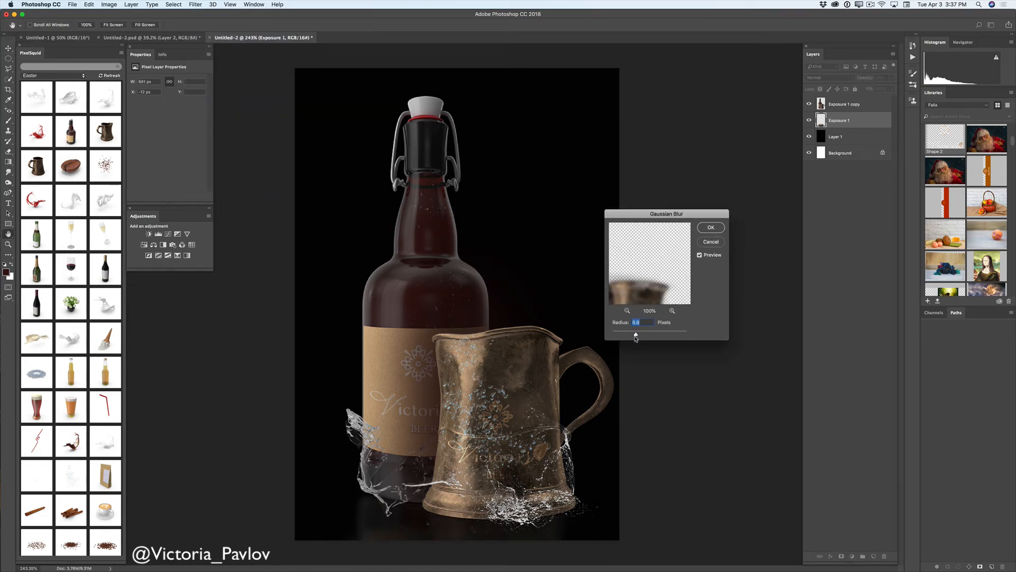
left_click(711, 227)
Move the reflection slightly lower and warp it, raising its upper-left corner so it follows the bases of the bottle and mug.
key("v")
left_click_drag(456, 466, 463, 499)
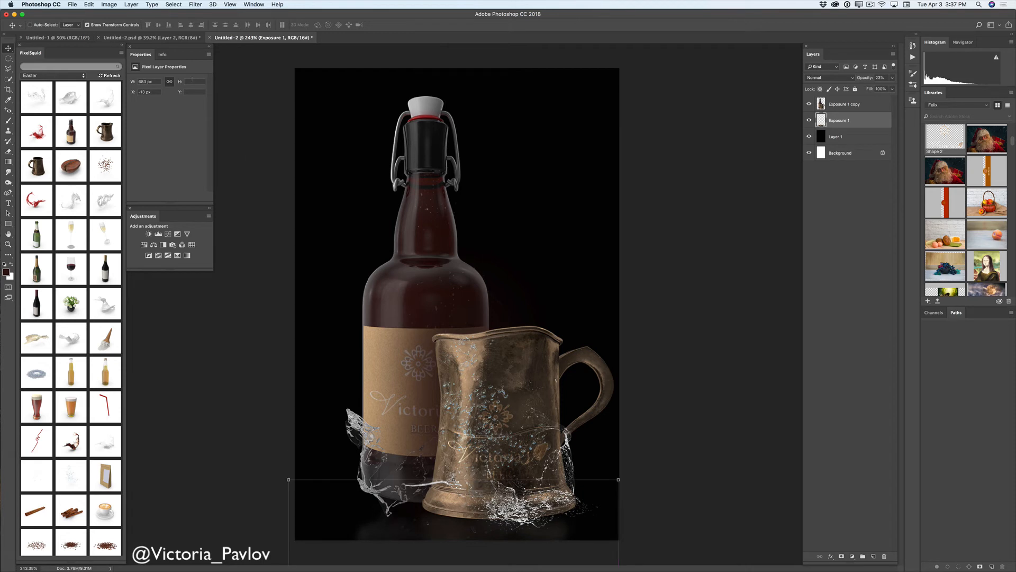
left_click(88, 4)
mouse_move(126, 181)
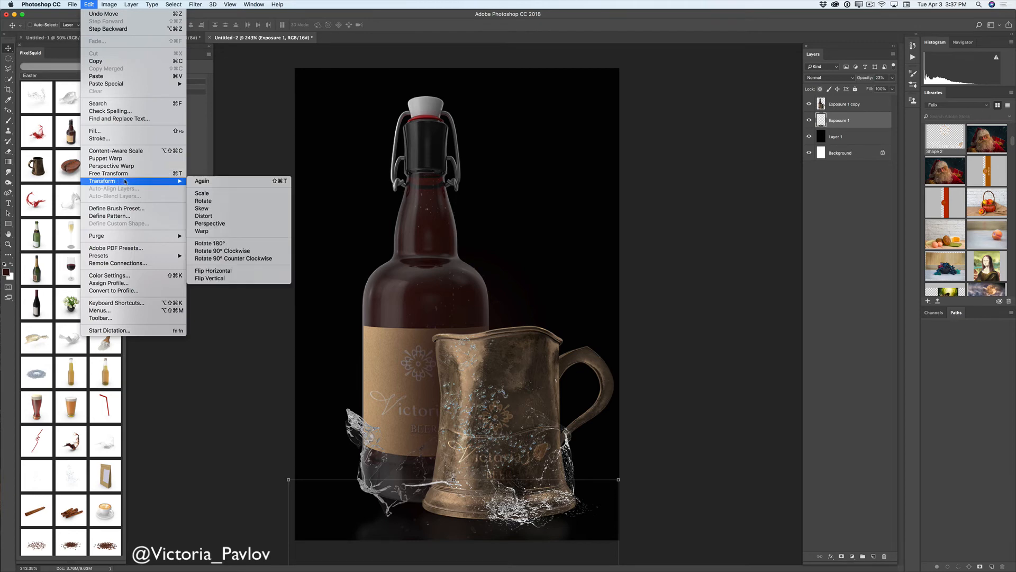
left_click(212, 231)
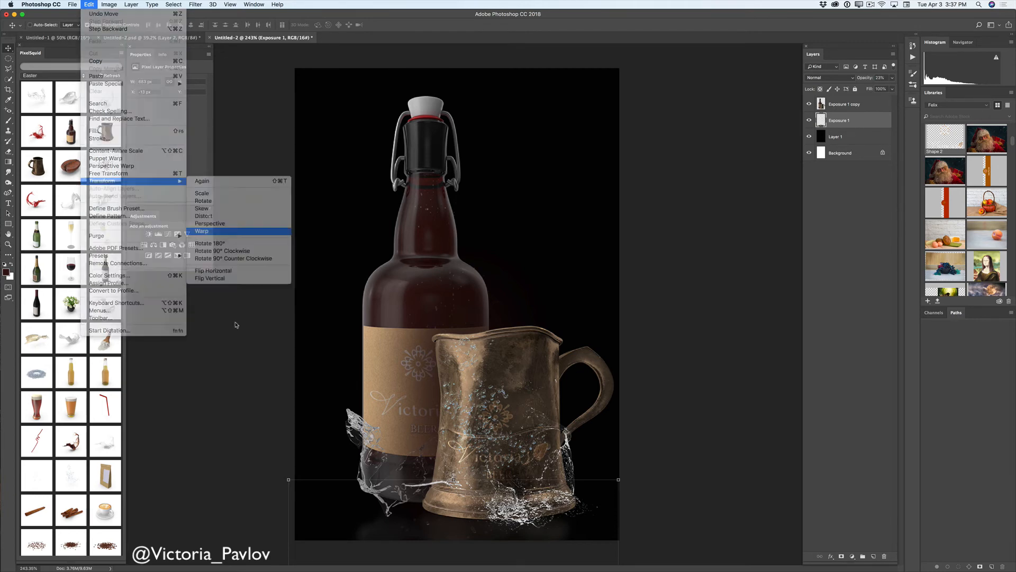
left_click_drag(324, 518, 325, 476)
left_click_drag(410, 500, 412, 508)
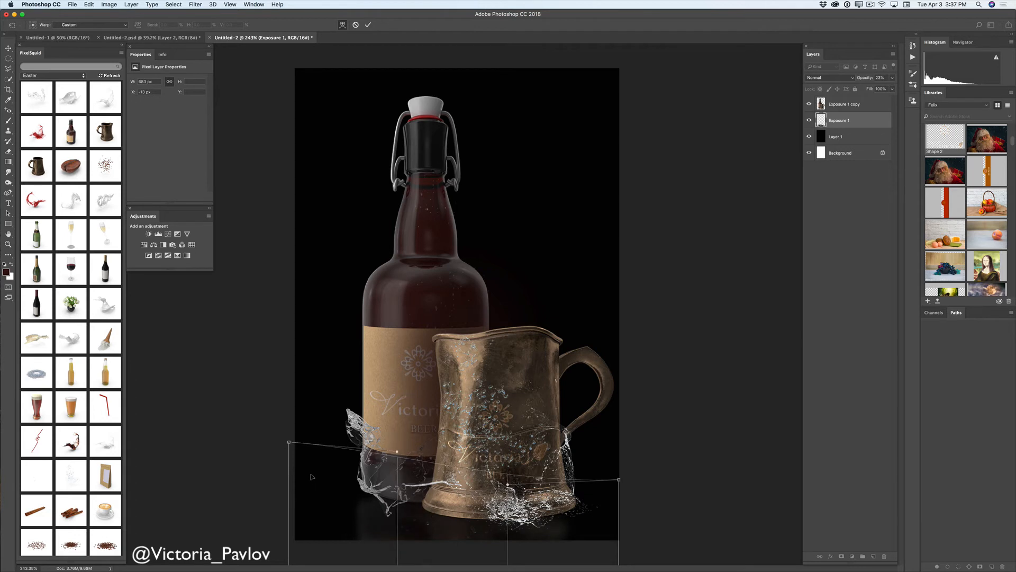
left_click_drag(289, 441, 288, 425)
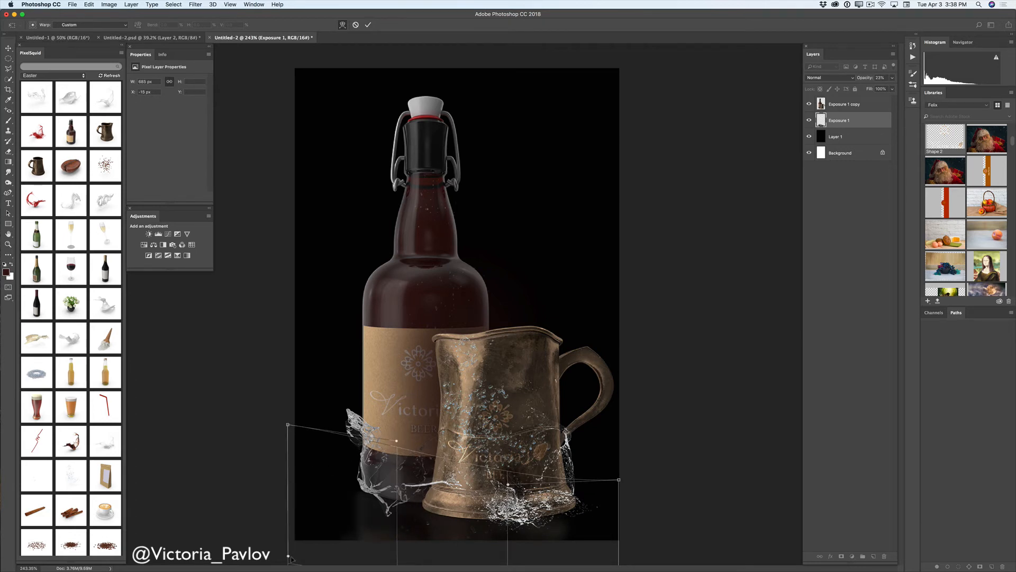
left_click_drag(287, 558, 274, 553)
left_click_drag(337, 489, 334, 470)
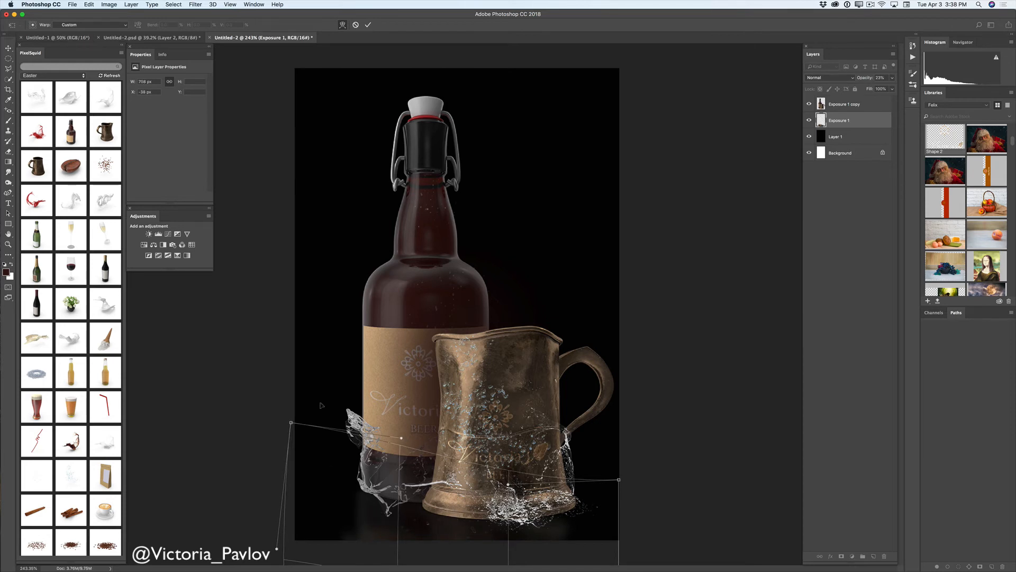
left_click_drag(508, 484, 513, 497)
left_click_drag(349, 491, 340, 473)
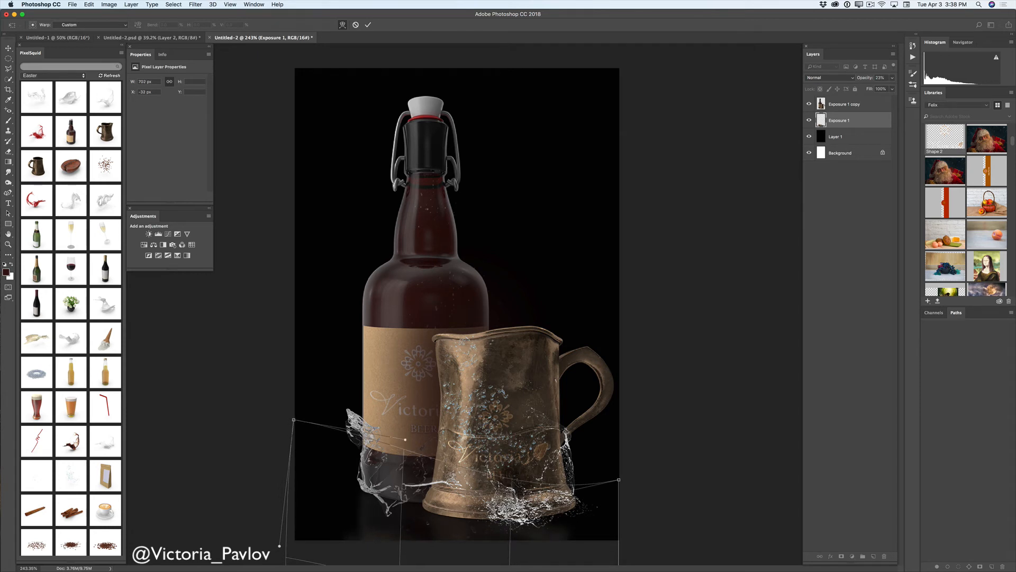
left_click_drag(575, 516, 583, 511)
left_click(369, 25)
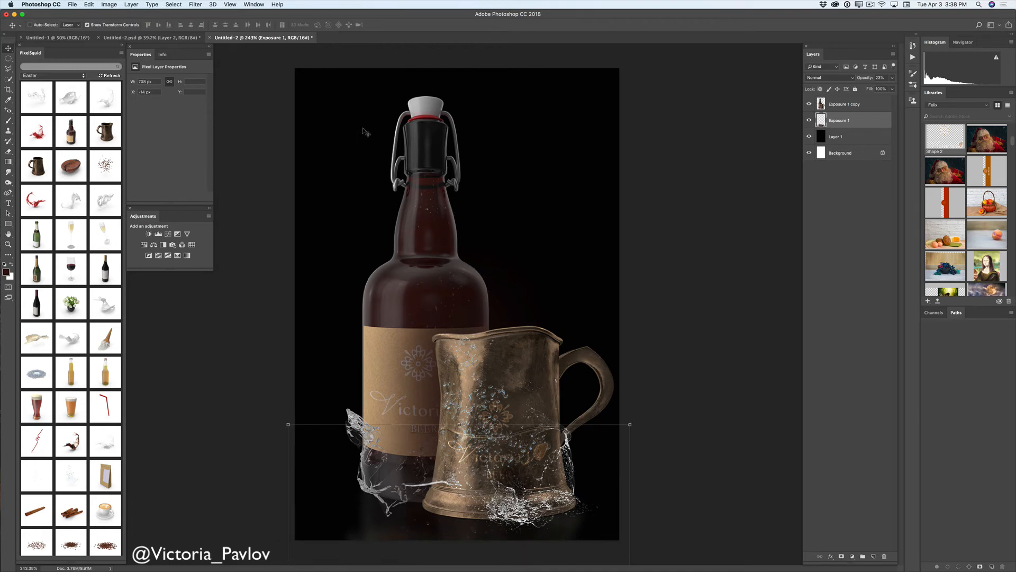
Add an Exposure adjustment above the bottle and mug layer with exposure -0.83, gamma correction 1.03 and layer opacity 49%.
left_click(852, 105)
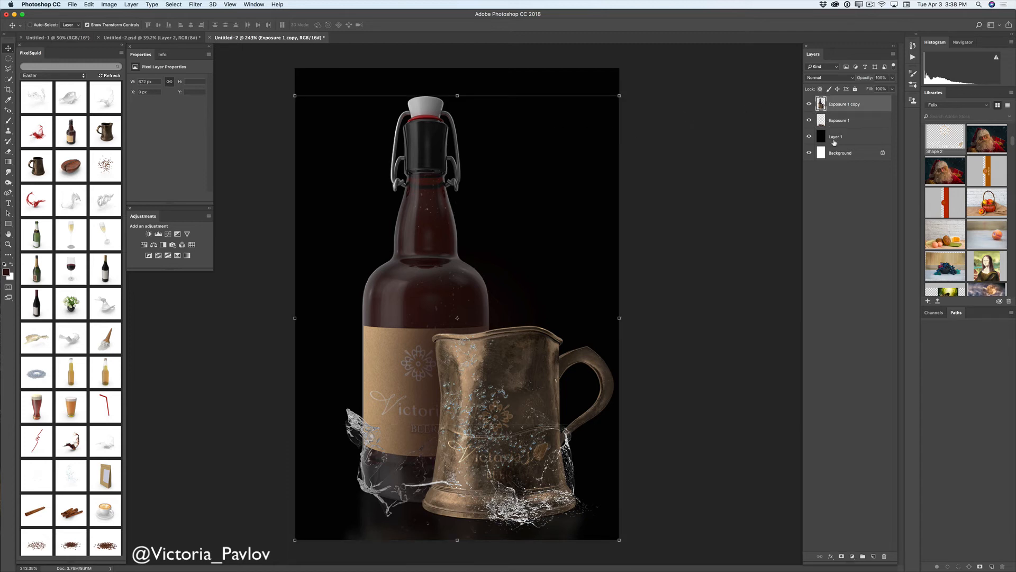
left_click(178, 234)
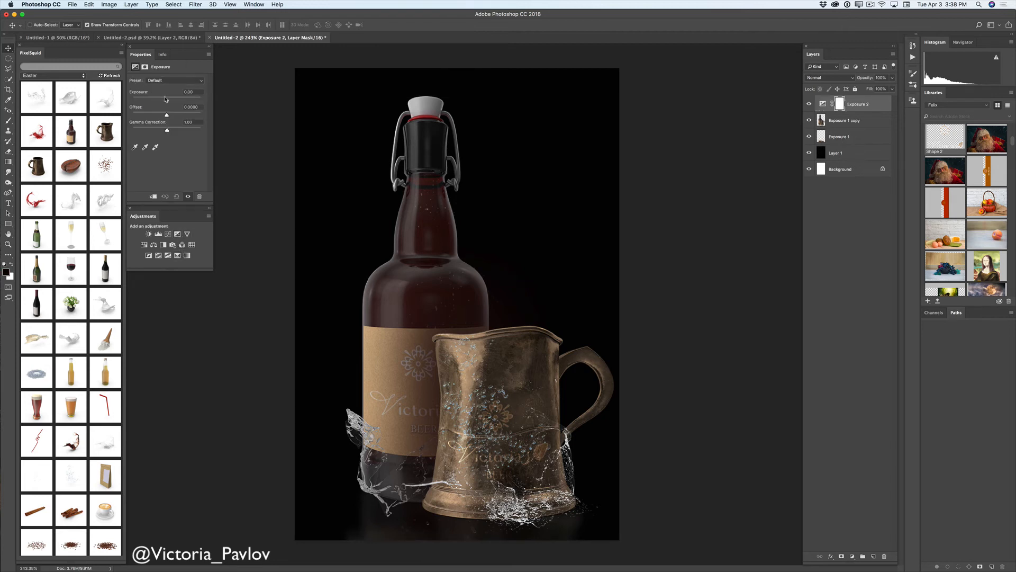
left_click_drag(167, 101, 162, 100)
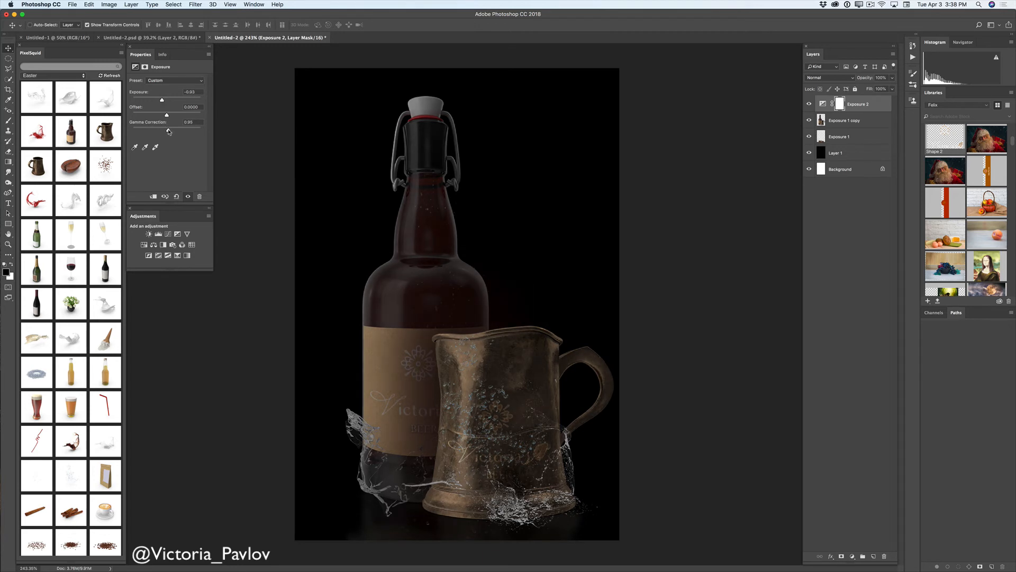
left_click_drag(169, 131, 166, 131)
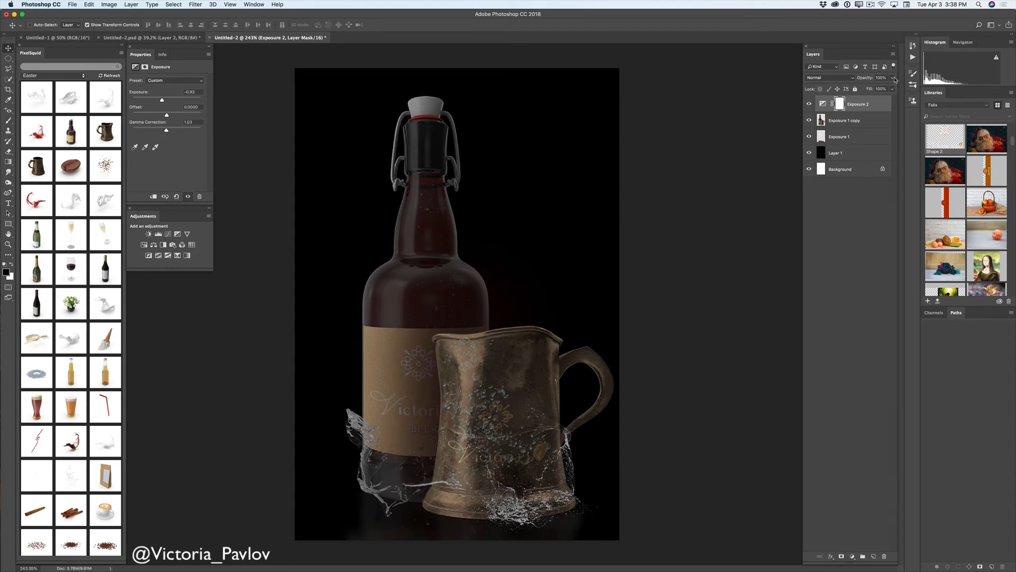
left_click_drag(893, 77, 873, 89)
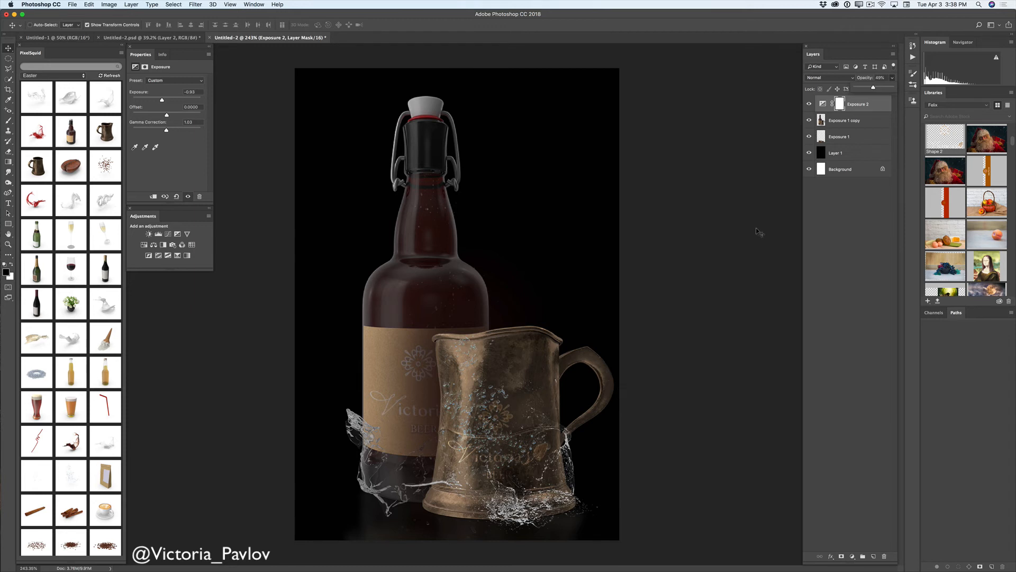
Select the black layer and sample the dark red of the bottle's stopper seal as the foreground colour.
left_click(850, 155)
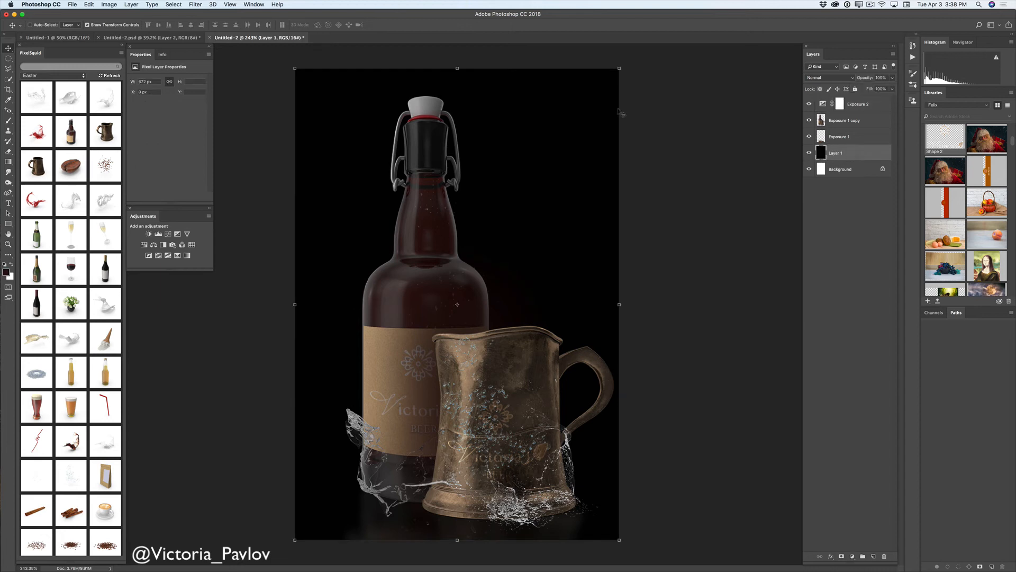
left_click(8, 99)
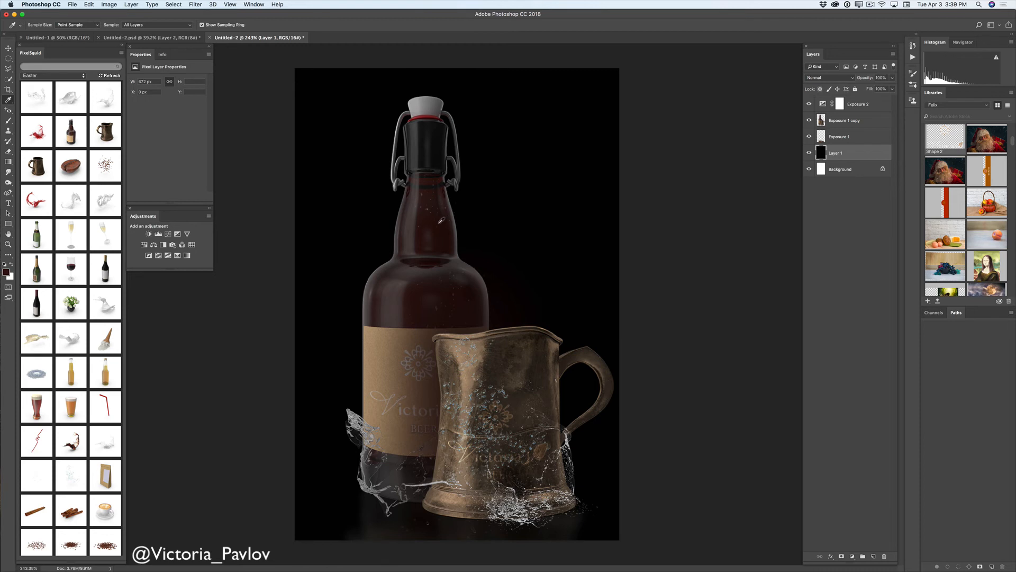
left_click(444, 198)
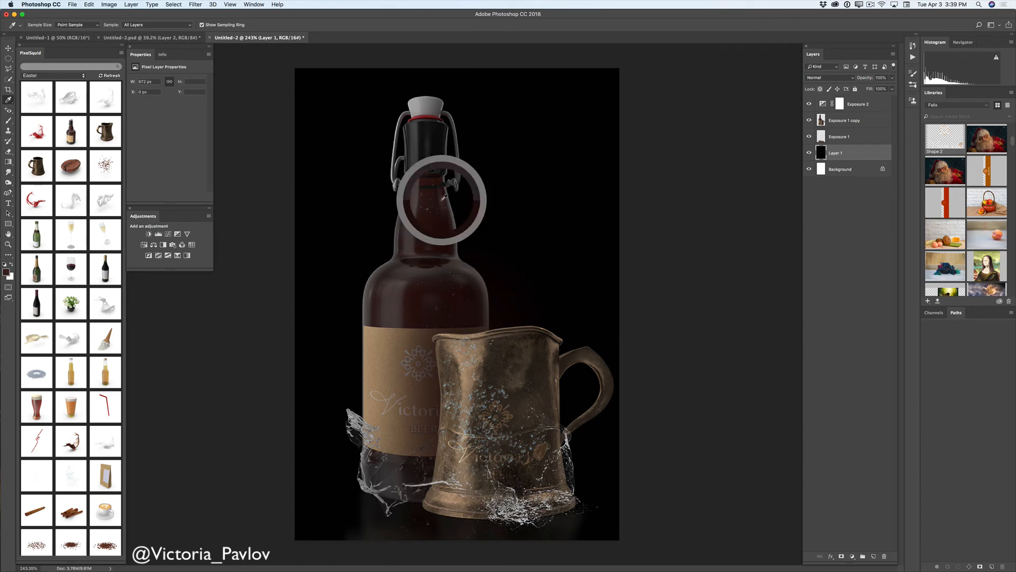
left_click(434, 115)
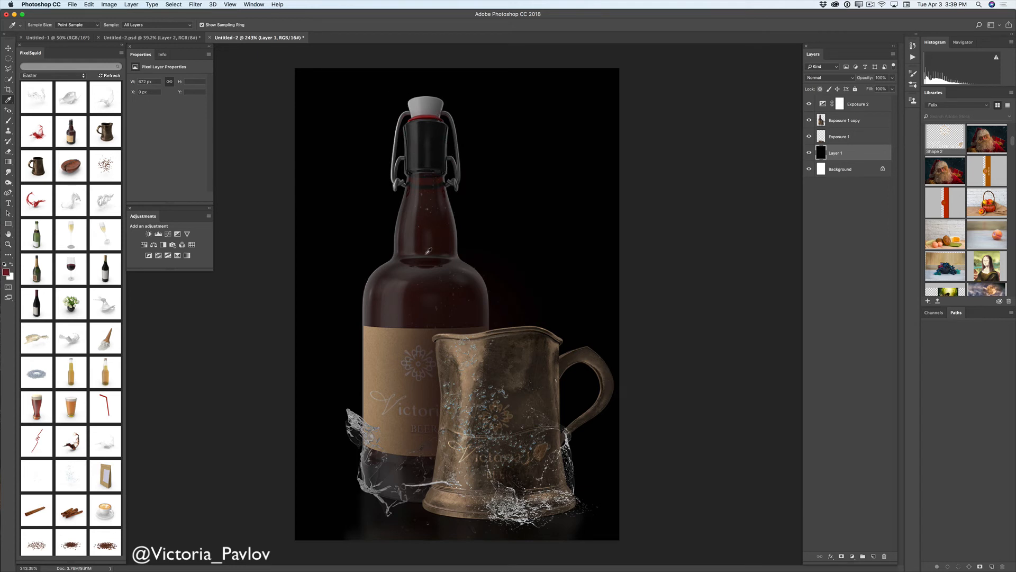
left_click(429, 113)
left_click(8, 49)
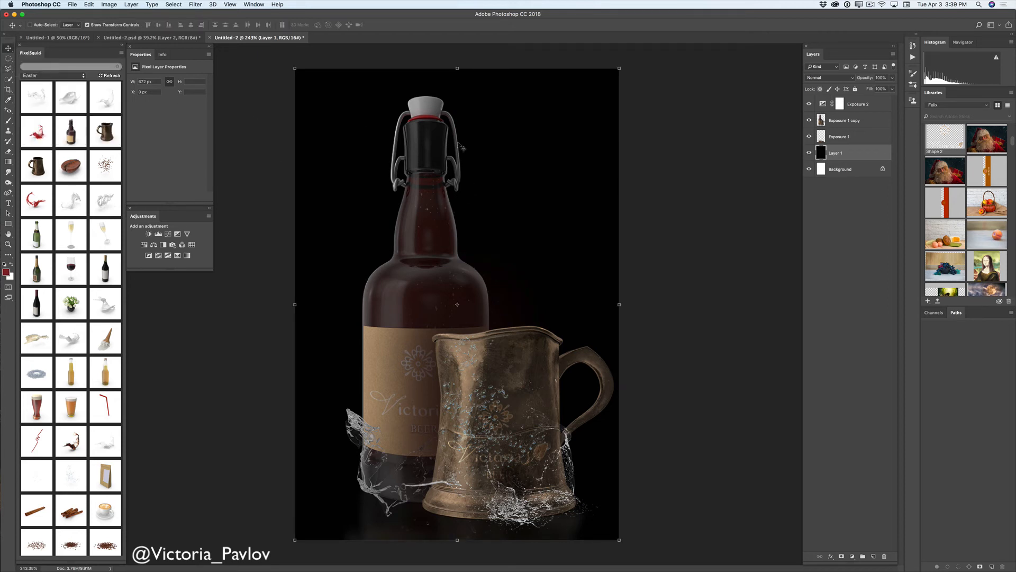
Duplicate the black layer and fill a new layer between the two black layers with the sampled red using the Paint Bucket.
left_click_drag(849, 154, 874, 556)
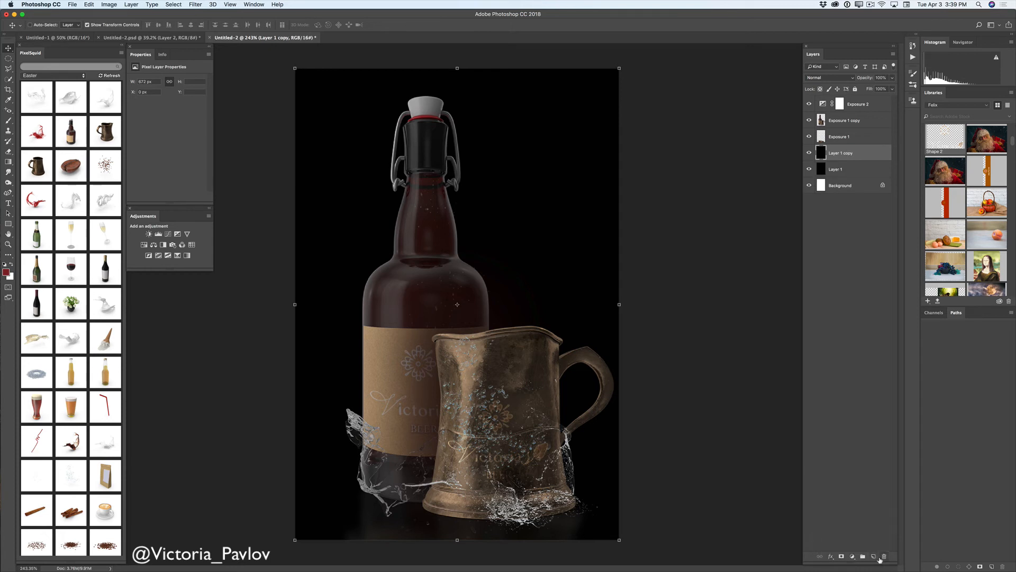
left_click(851, 171)
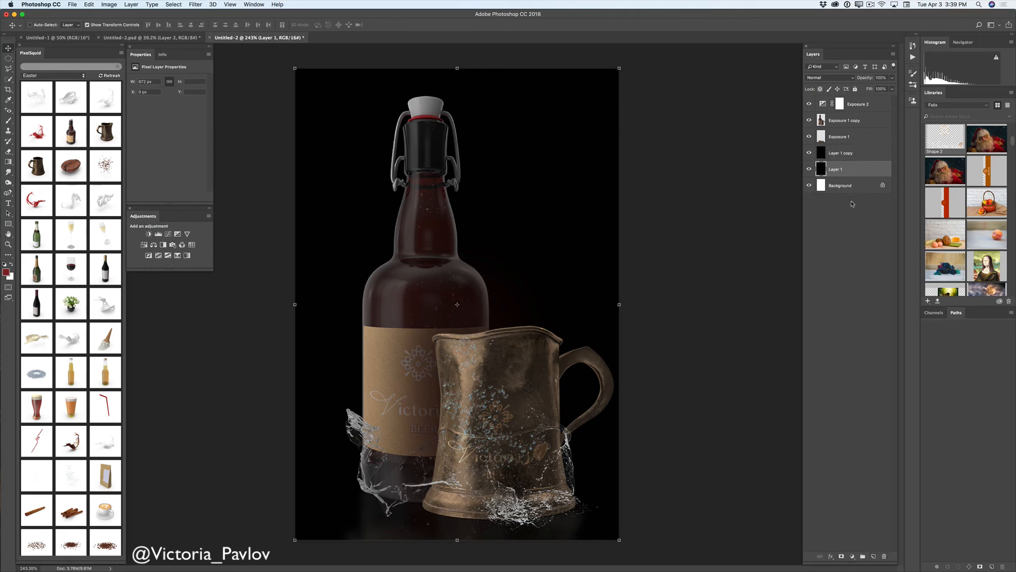
left_click(873, 556)
left_click(8, 162)
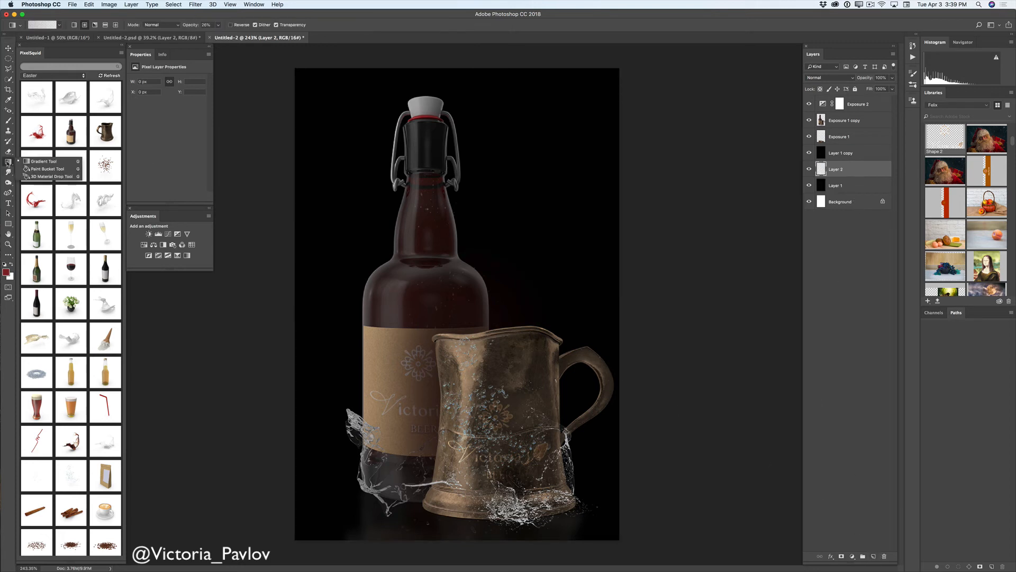
left_click(42, 169)
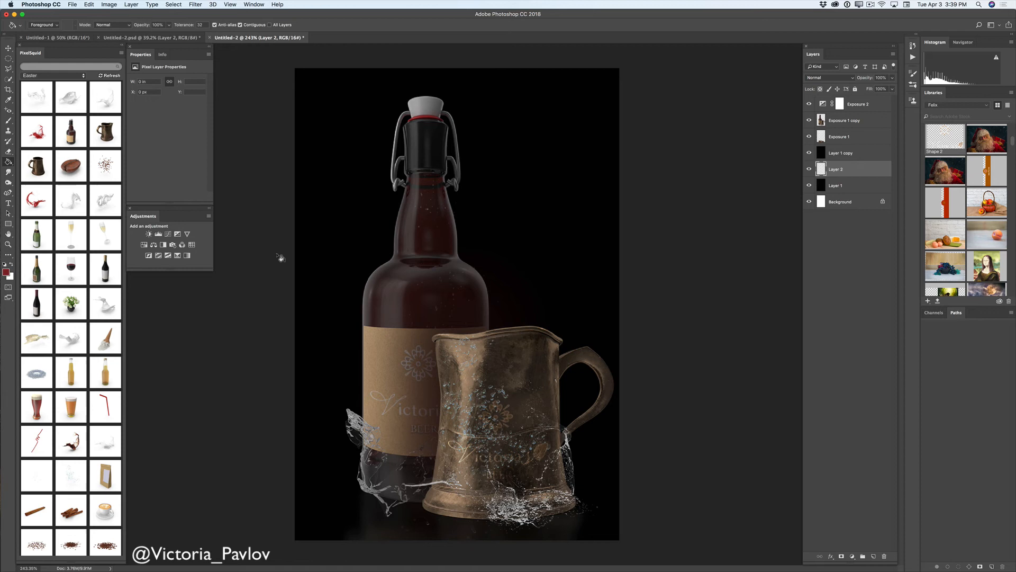
left_click(371, 237)
Hide the upper black layer, compare the backdrop with and without the red fill, and lower the red layer's opacity to 29%.
left_click(808, 153)
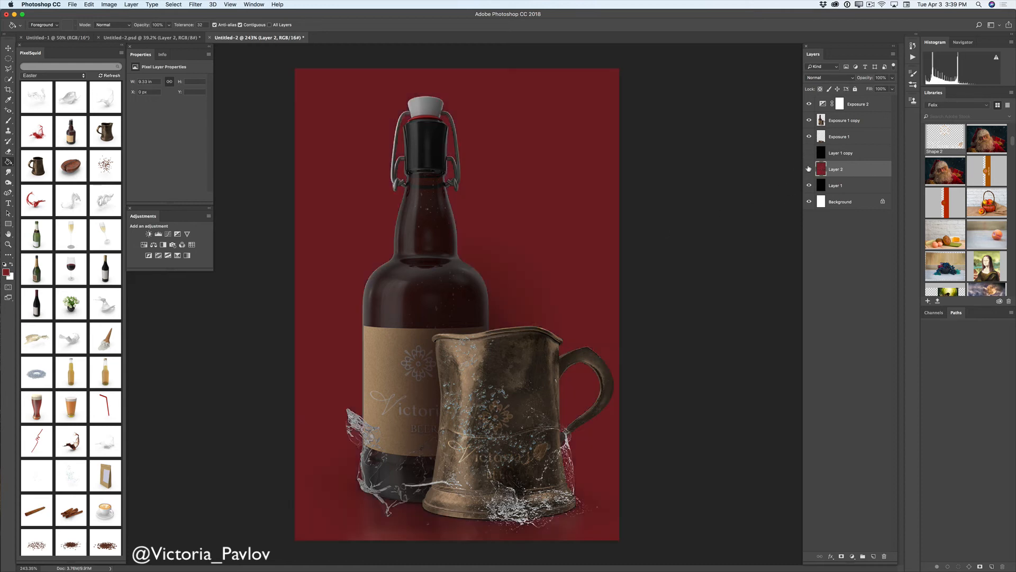
left_click(808, 168)
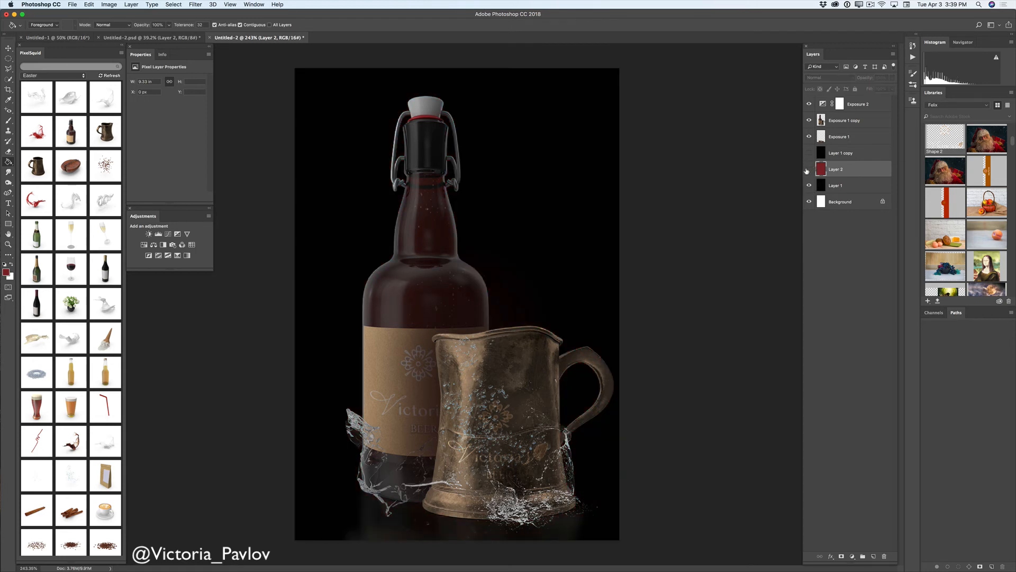
left_click(809, 169)
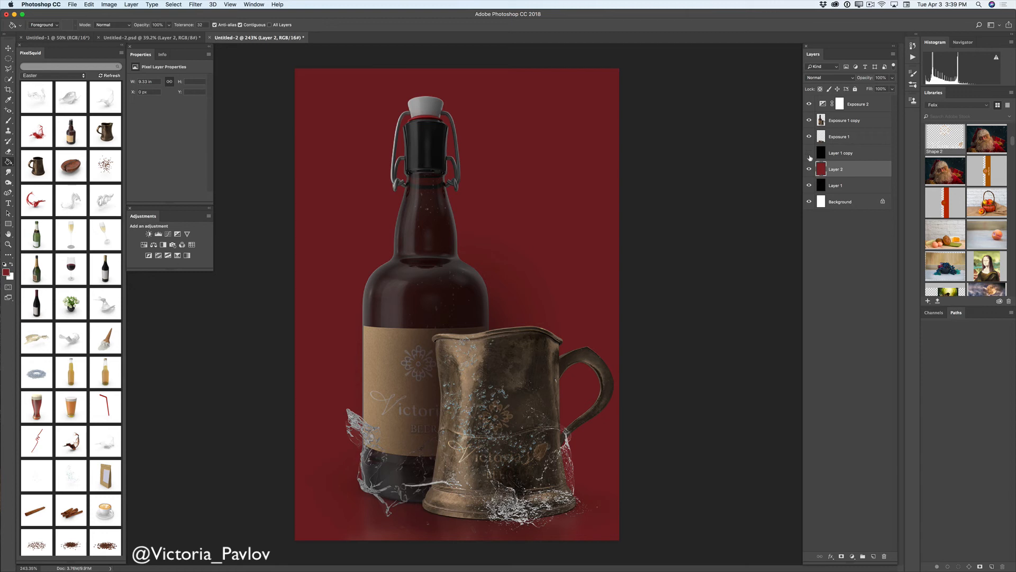
left_click(809, 152)
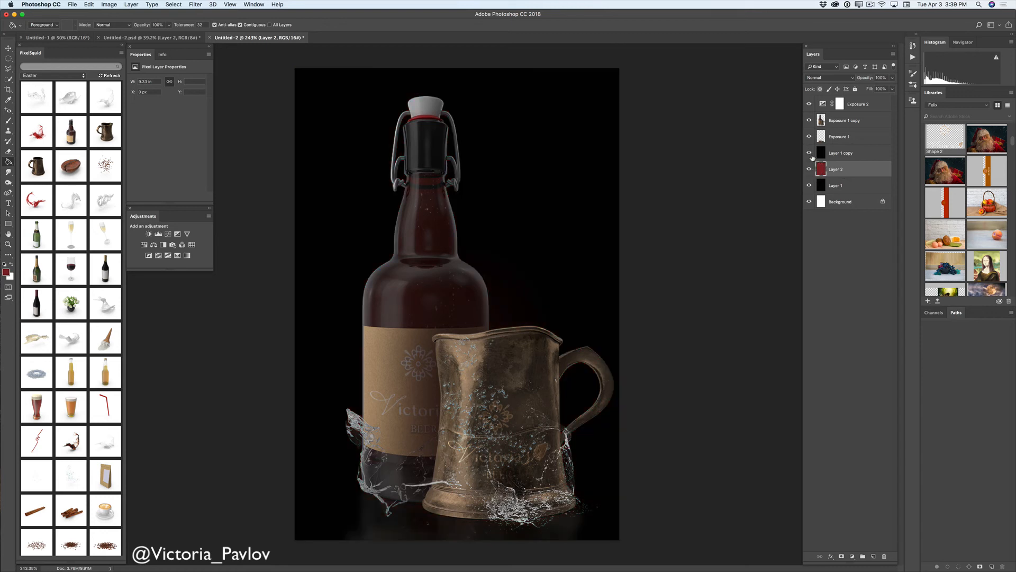
left_click(809, 153)
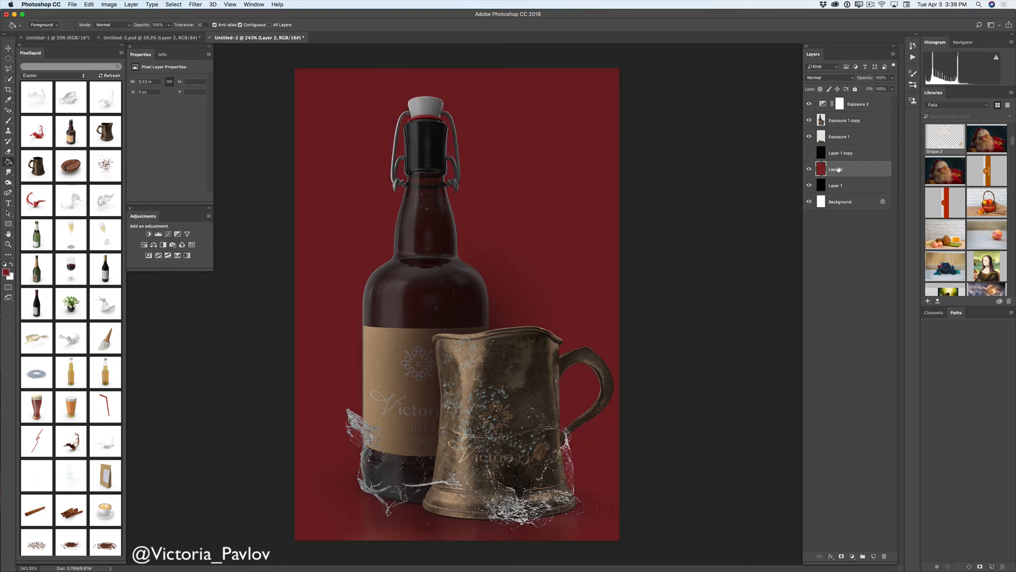
left_click(892, 89)
left_click_drag(892, 89, 866, 88)
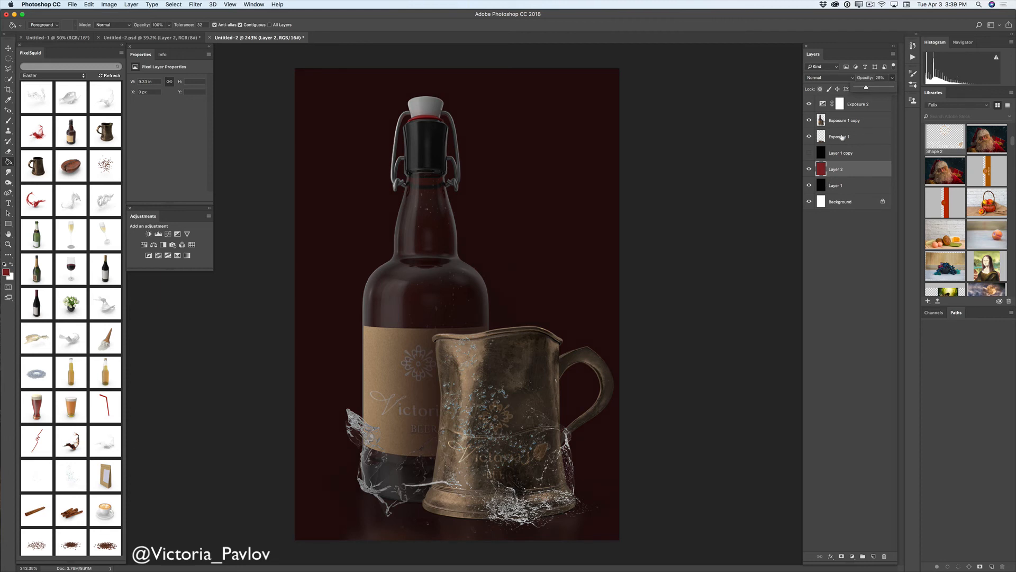
Show the black copy above the red layer again and add a layer mask to it.
left_click(808, 153)
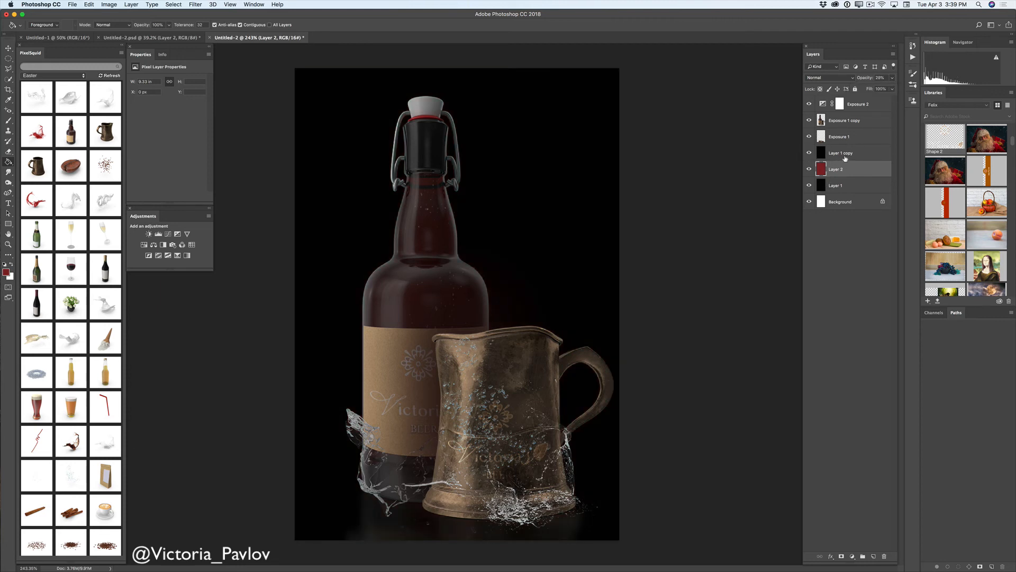
left_click(846, 153)
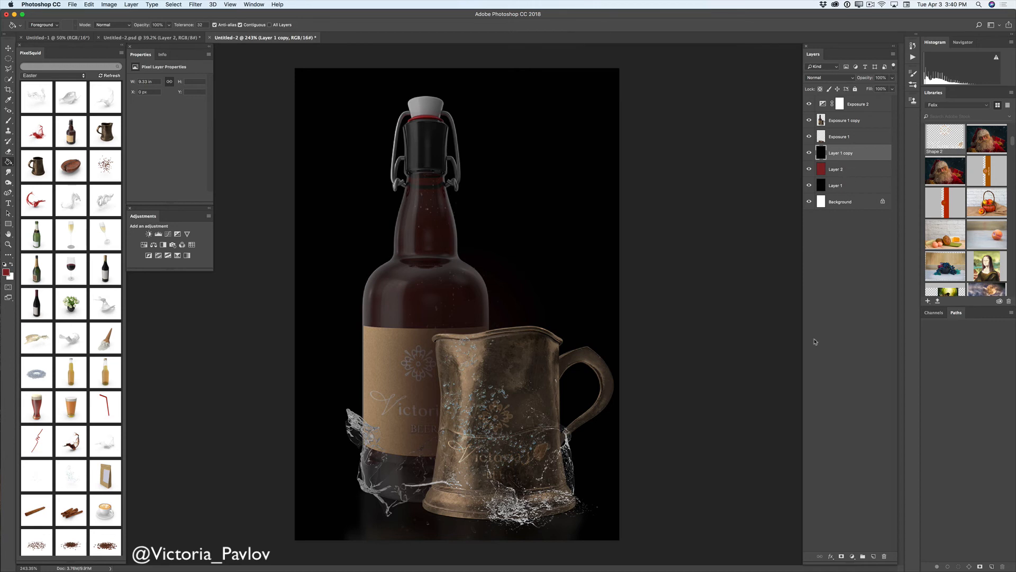
left_click(840, 556)
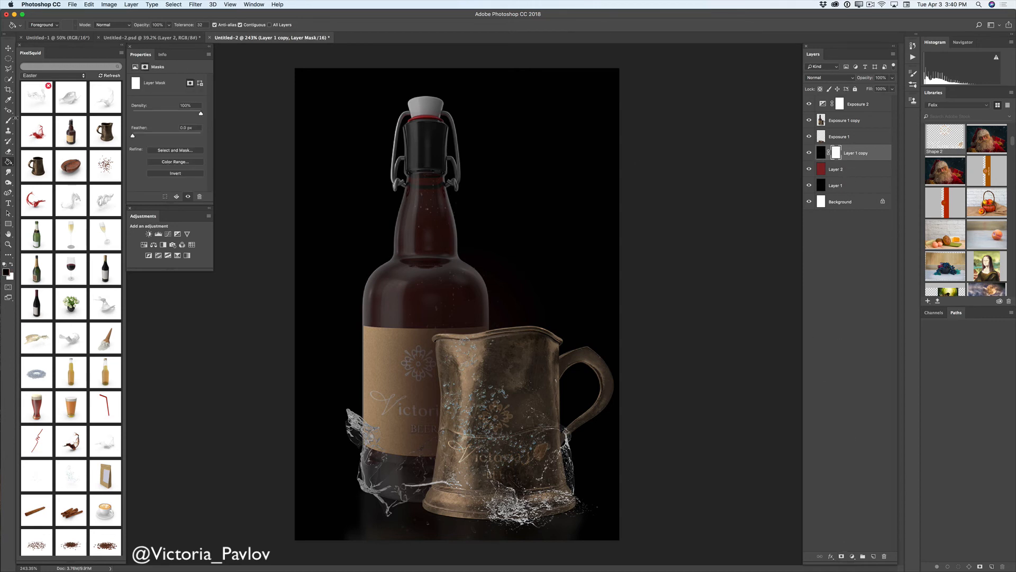
Draw black diamond gradients on the black copy's layer mask around the bottle, raising the gradient opacity to 76%, to reveal the red.
right_click(9, 162)
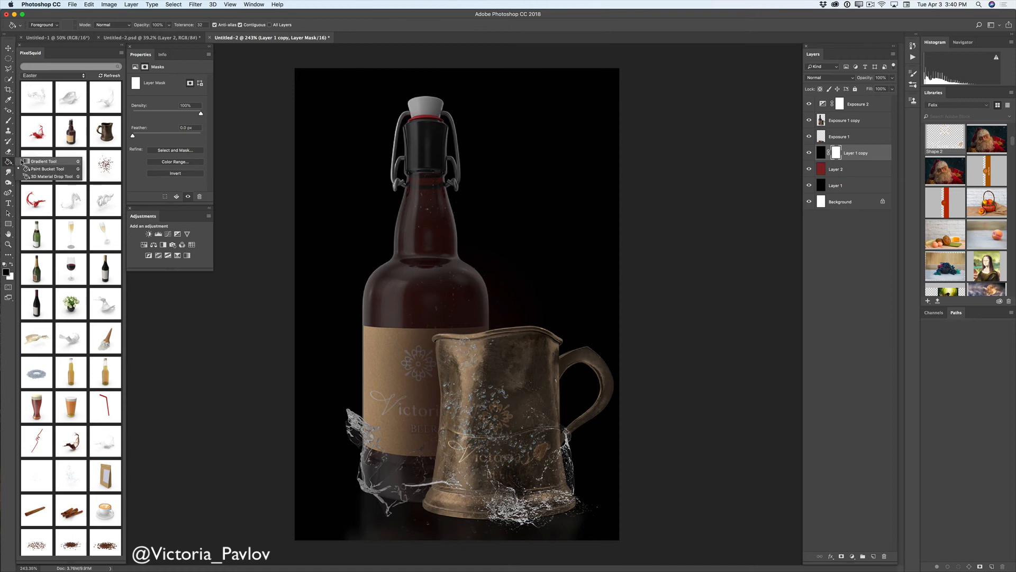
left_click(43, 162)
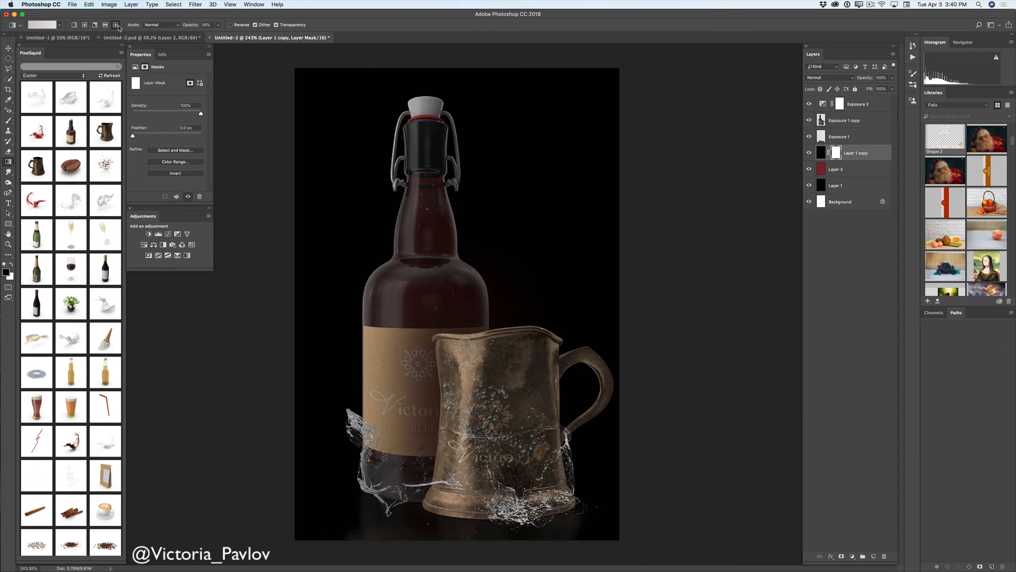
left_click(116, 25)
left_click_drag(386, 203, 459, 323)
left_click_drag(218, 25, 236, 36)
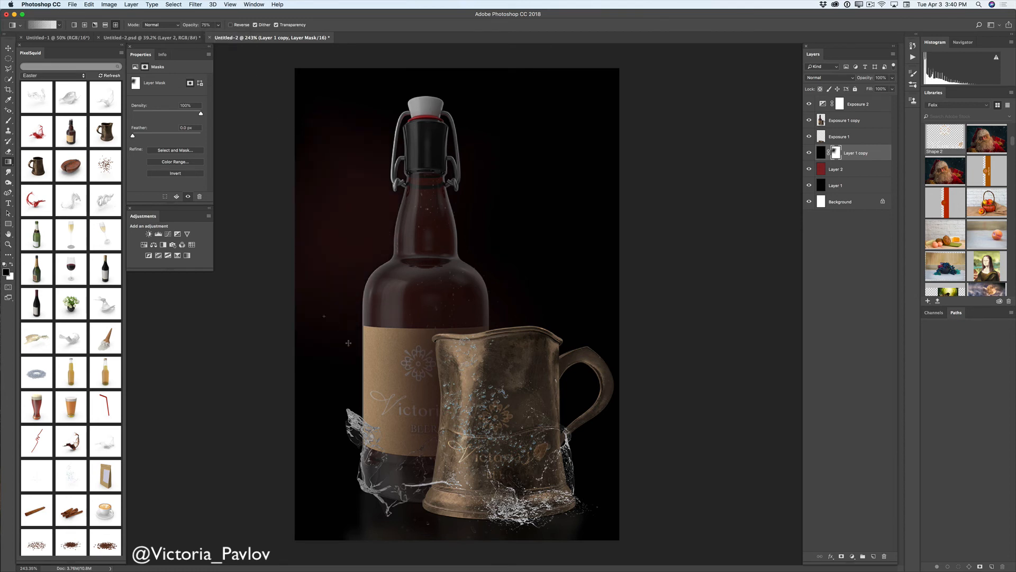
left_click_drag(349, 343, 353, 345)
left_click_drag(373, 119, 420, 350)
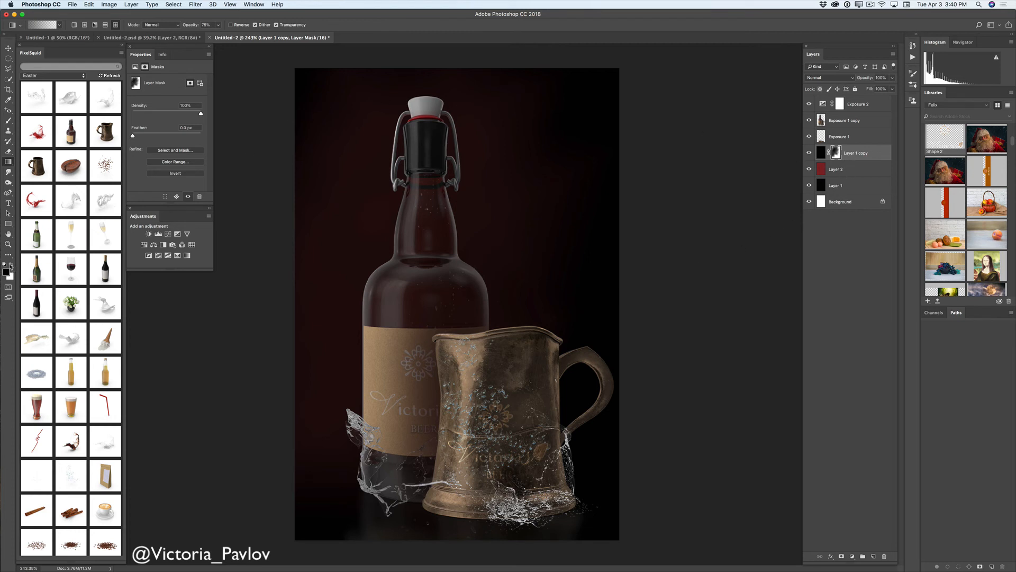
Draw white diamond gradients at 37% opacity on the mask beside and above the bottle and mug to tone down the red glow.
left_click(11, 265)
left_click(218, 27)
left_click_drag(218, 35, 205, 36)
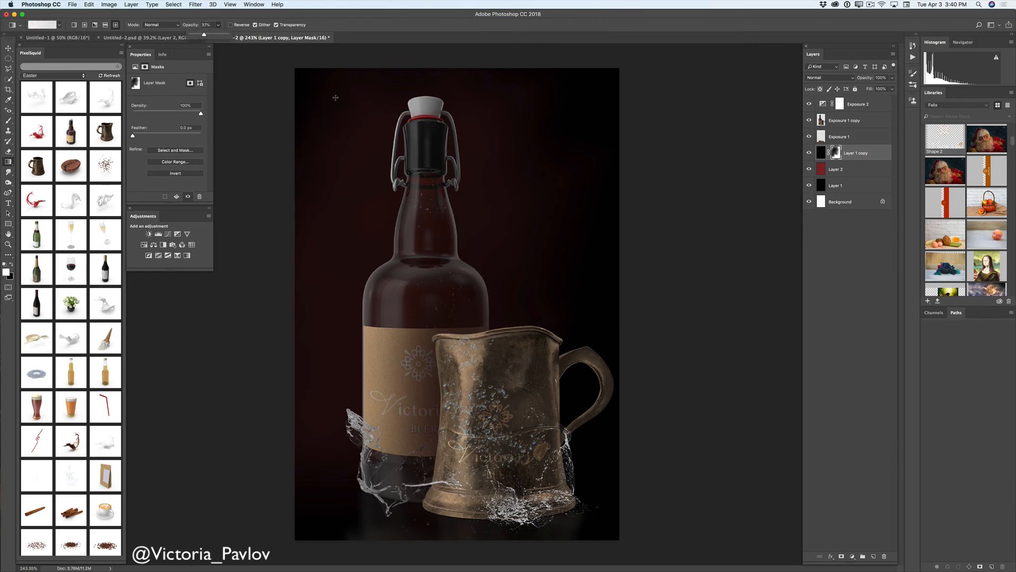
mouse_move(336, 98)
left_mouse_down()
mouse_move(381, 212)
mouse_move(333, 178)
left_mouse_up()
left_click_drag(344, 353, 291, 289)
left_click_drag(300, 405, 283, 384)
left_click_drag(497, 96, 486, 220)
left_click_drag(557, 173, 488, 317)
Delete the white Background layer and merge all visible layers into one.
left_click_drag(845, 205, 883, 555)
left_click(893, 55)
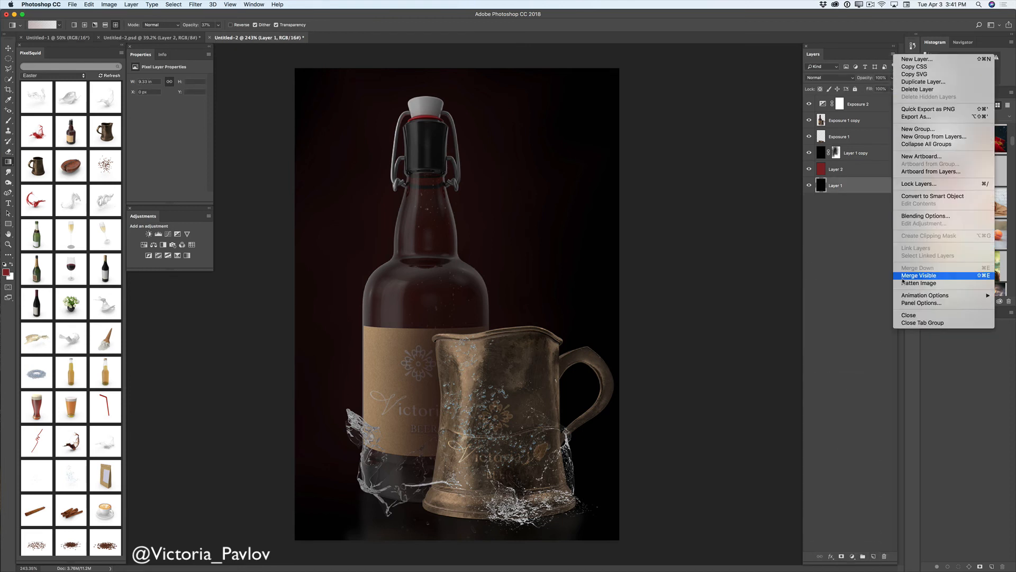
left_click(917, 277)
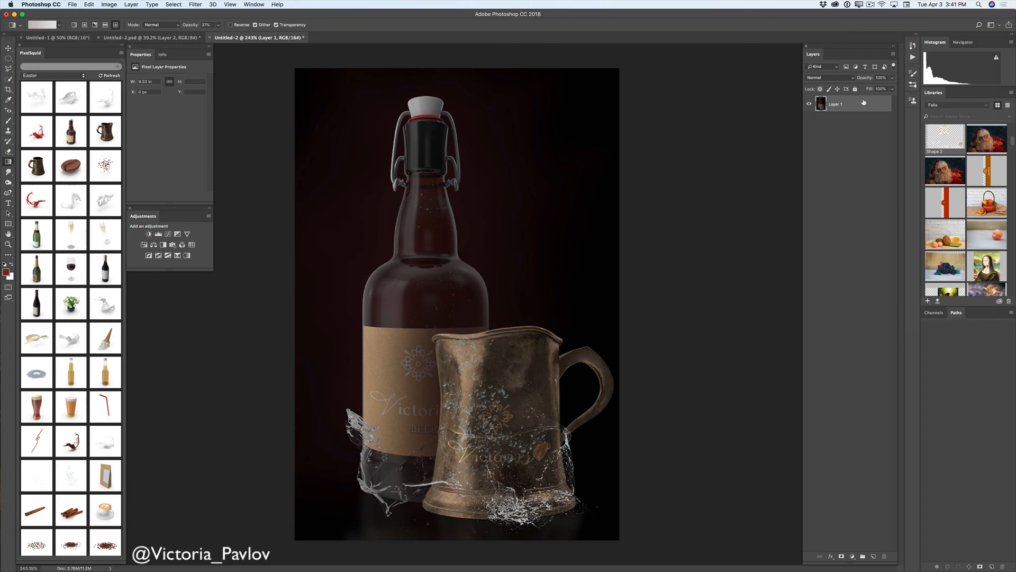
Duplicate the merged layer and adjust the copy's tones in the Camera Raw Filter: Exposure -0.05, Contrast +25, Highlights -1, Whites +19, with raised Shadows.
left_click_drag(857, 104, 873, 556)
left_click(196, 5)
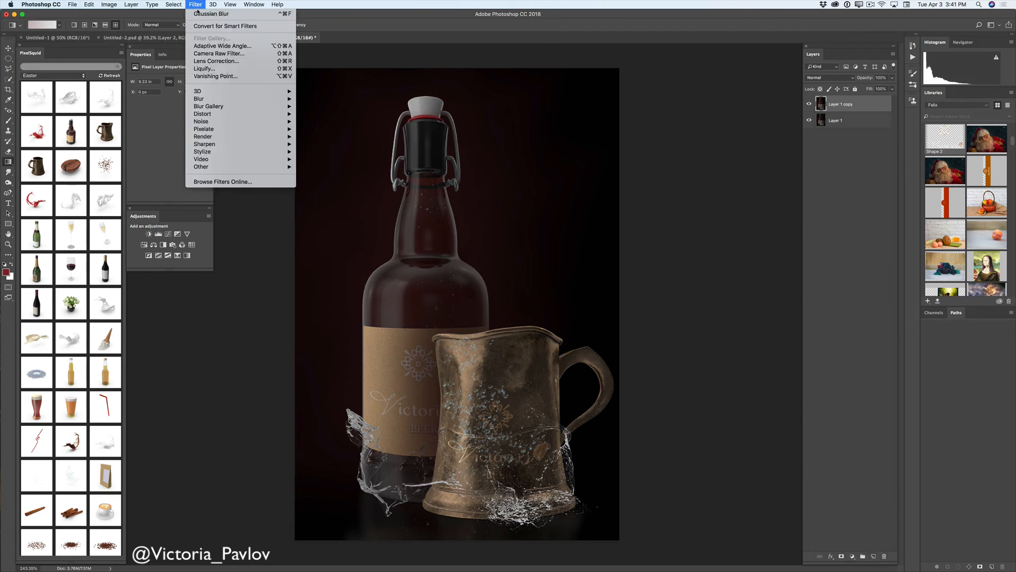
left_click(237, 55)
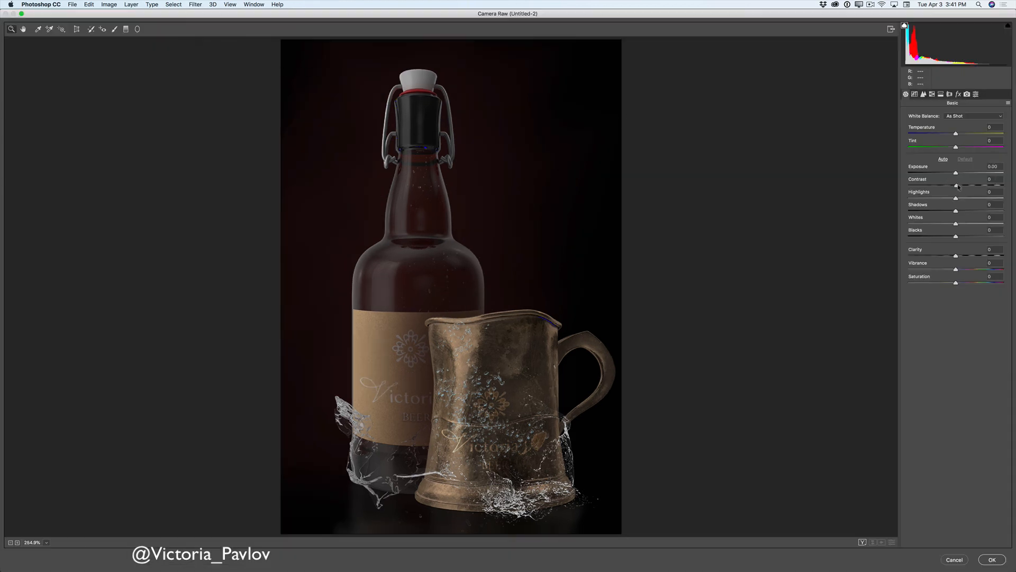
left_click_drag(956, 186, 968, 226)
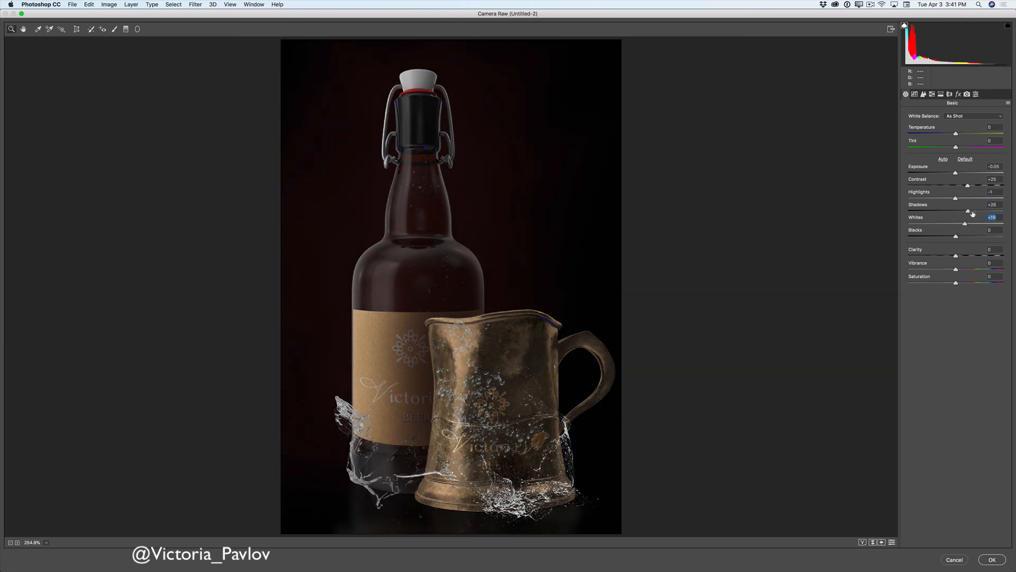
Set the parametric tone curve to Highlights +29, Lights +23, Darks -15 with lifted Shadows, apply the filter and compare before and after.
left_click(914, 94)
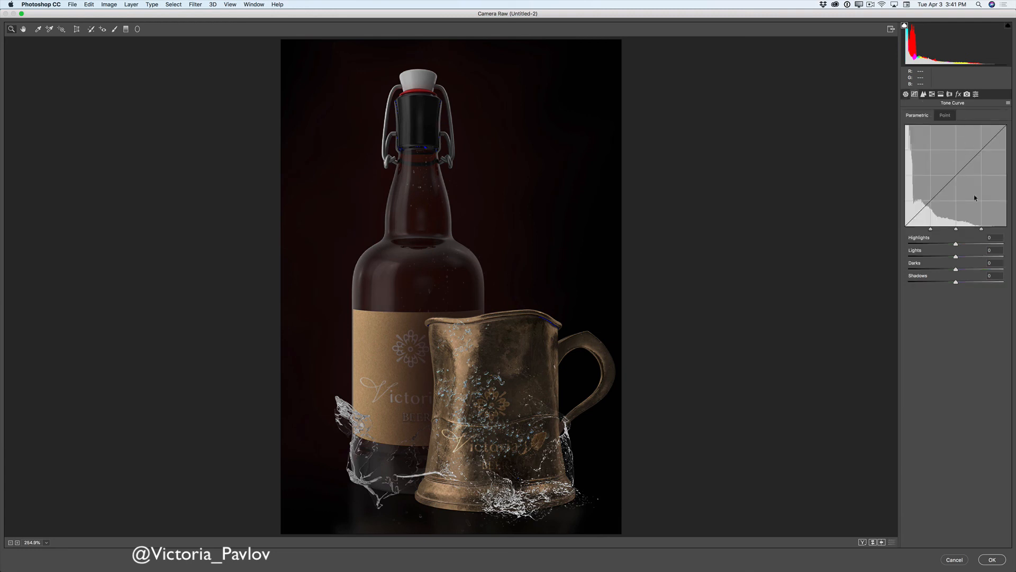
left_click_drag(956, 244, 963, 283)
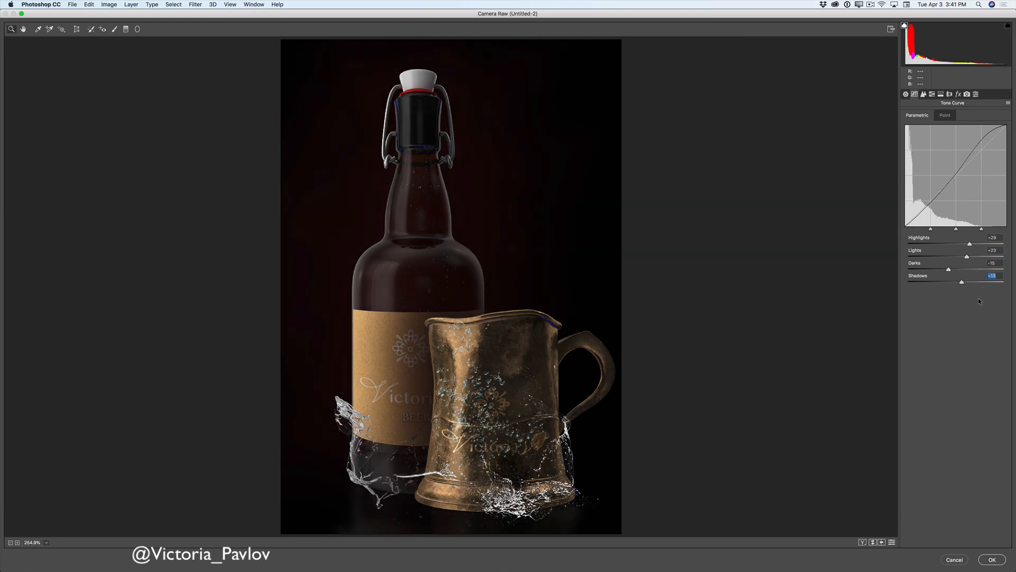
left_click(989, 559)
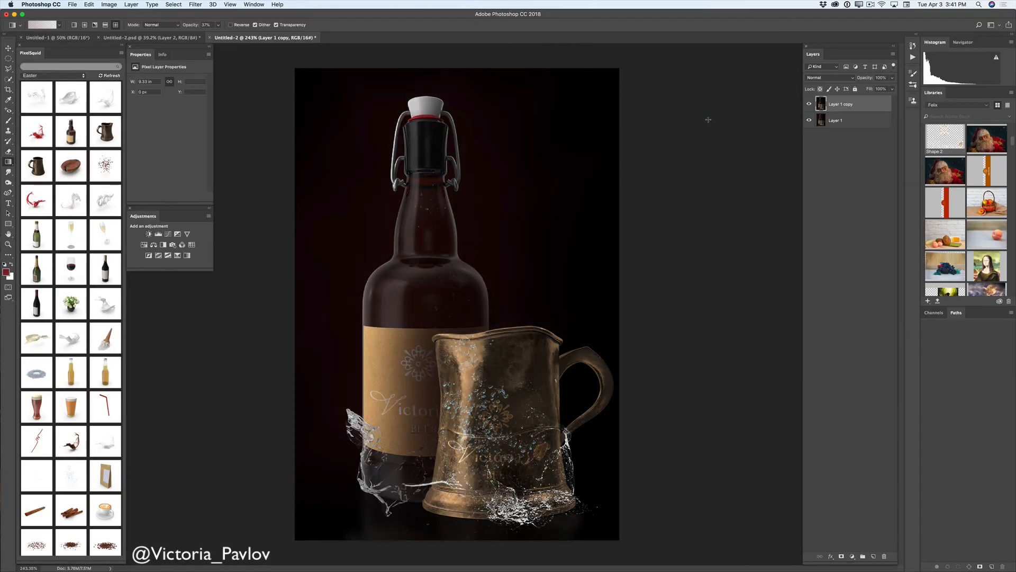
left_click(809, 104)
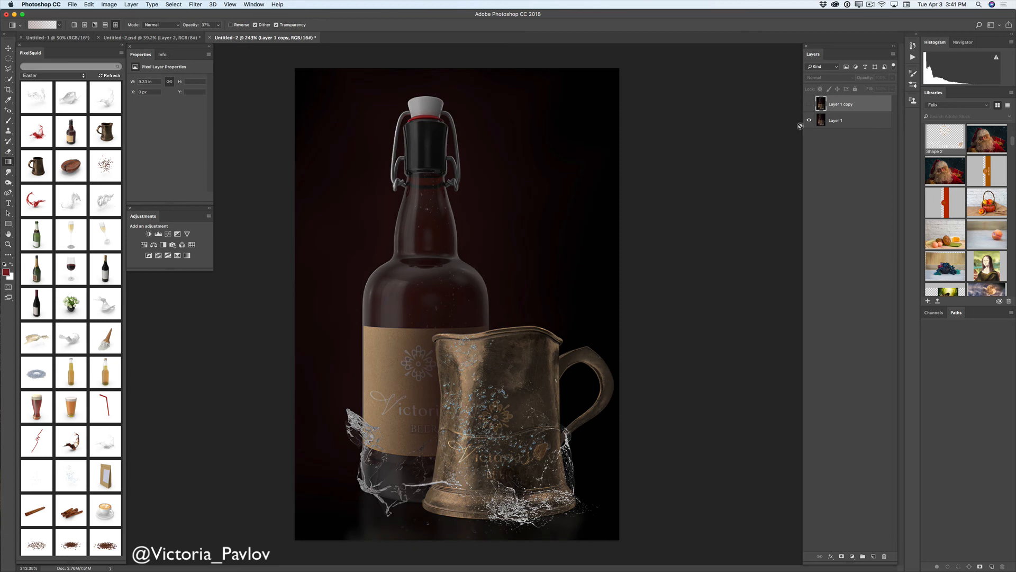
left_click(809, 104)
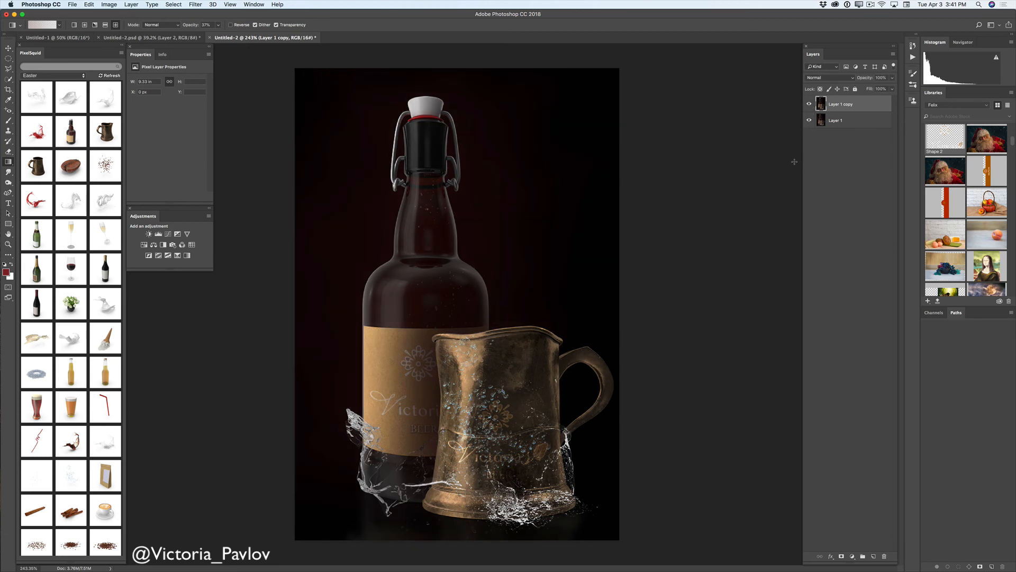
Add a Color Lookup adjustment with the FallColors.look 3D LUT and lower its layer opacity to 24%.
left_click(192, 245)
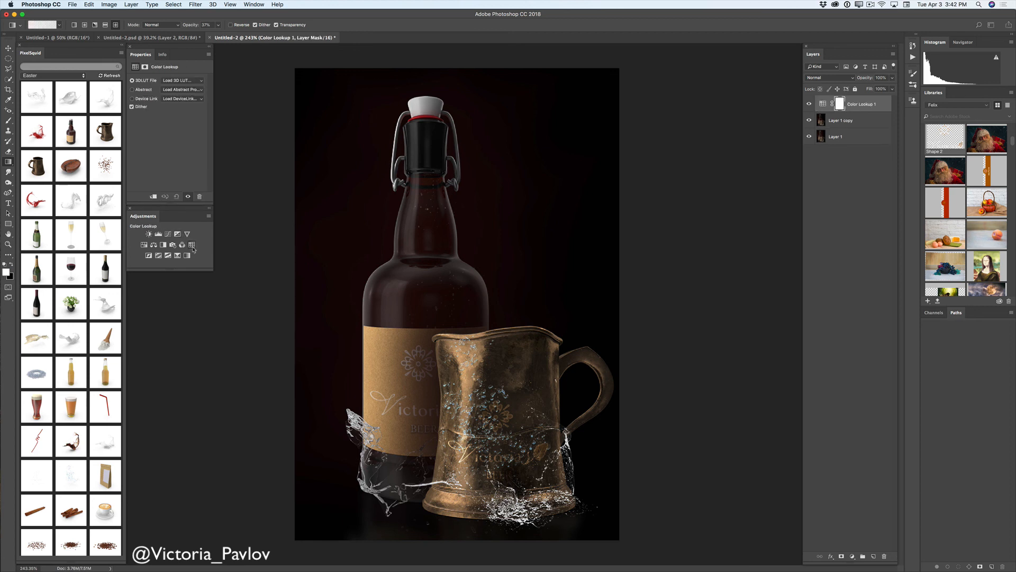
left_click(181, 81)
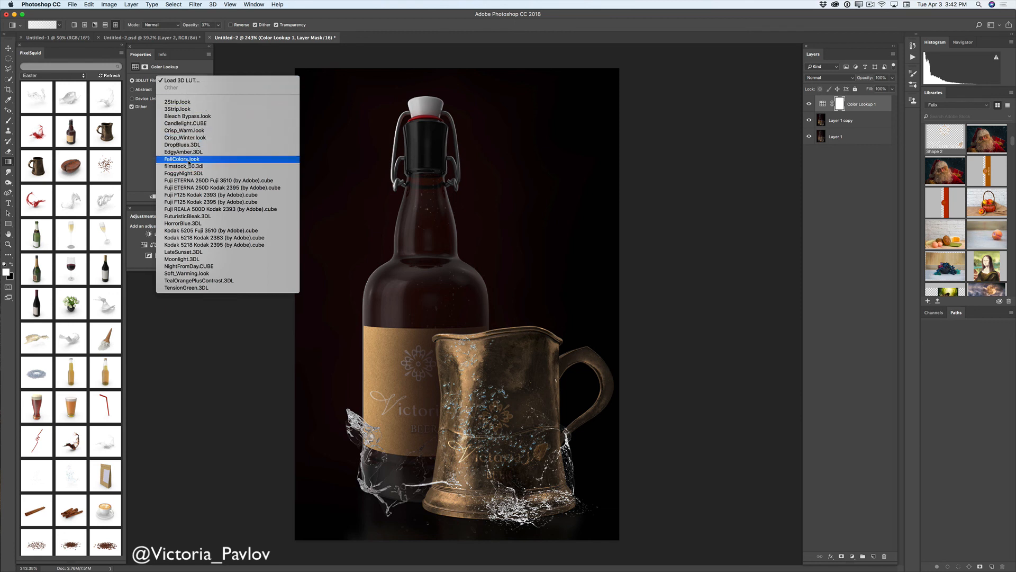
left_click(187, 160)
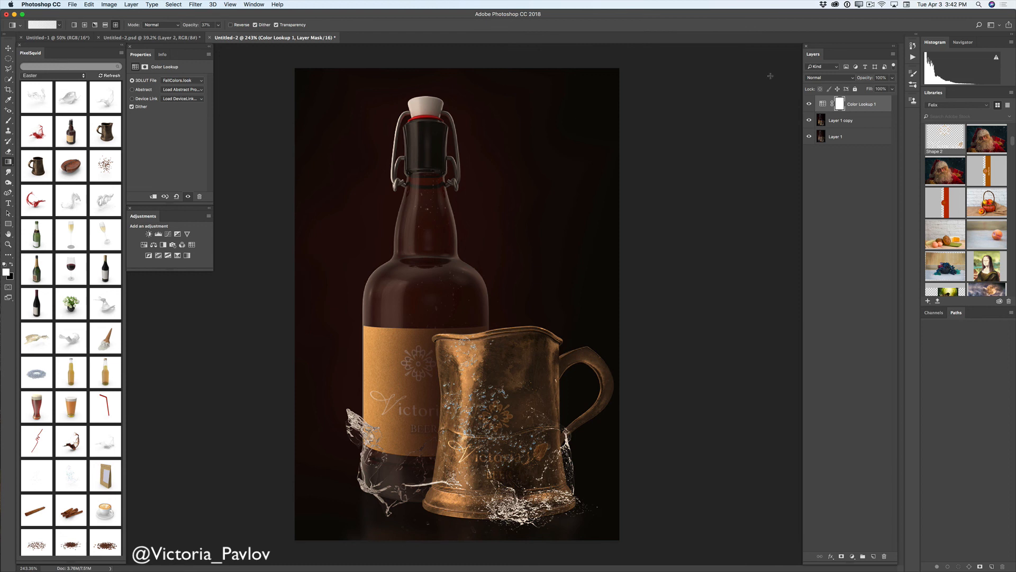
left_click_drag(893, 78, 864, 89)
Merge the Color Lookup adjustment down into the graded copy and delete the original Layer 1.
left_click(893, 54)
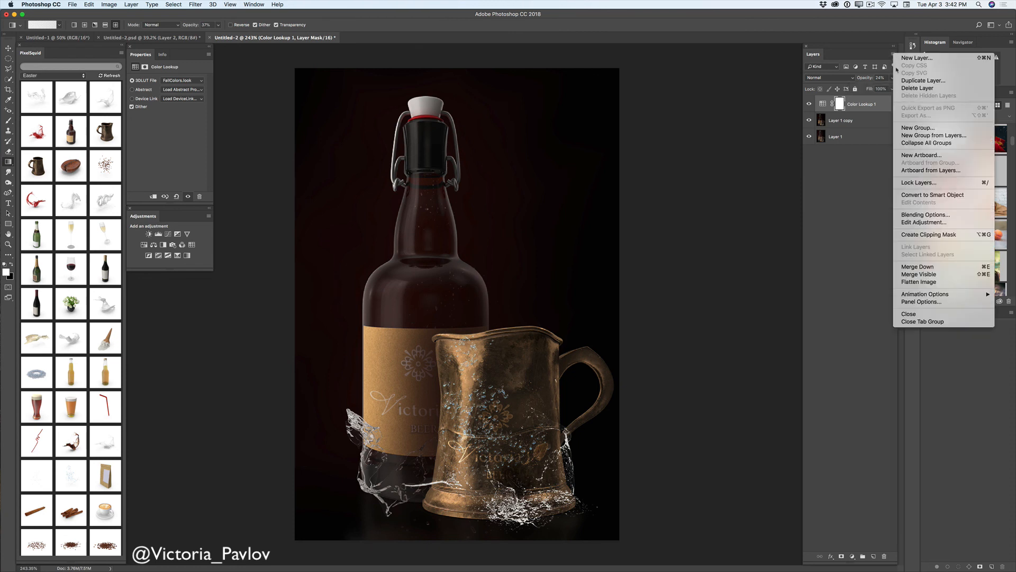
left_click(918, 269)
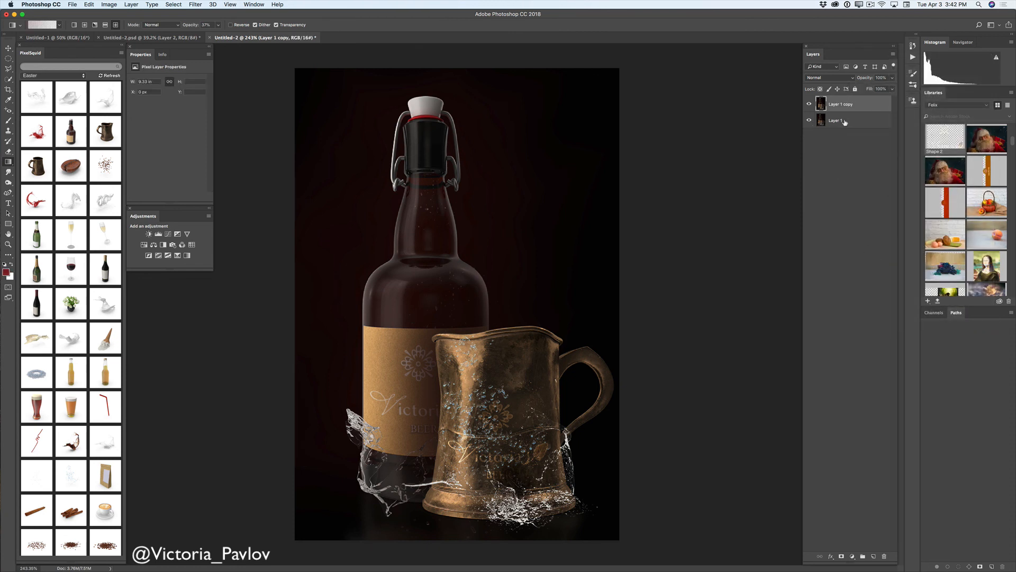
left_click_drag(845, 122, 884, 555)
View the sharing options for the finished image, then close them by switching to the Move tool.
left_click(72, 6)
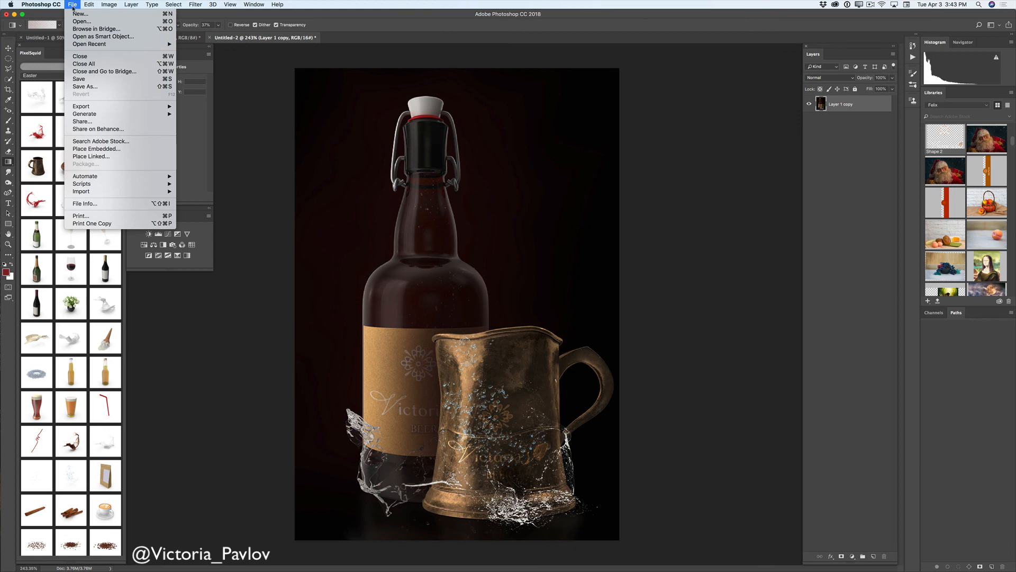
left_click(99, 124)
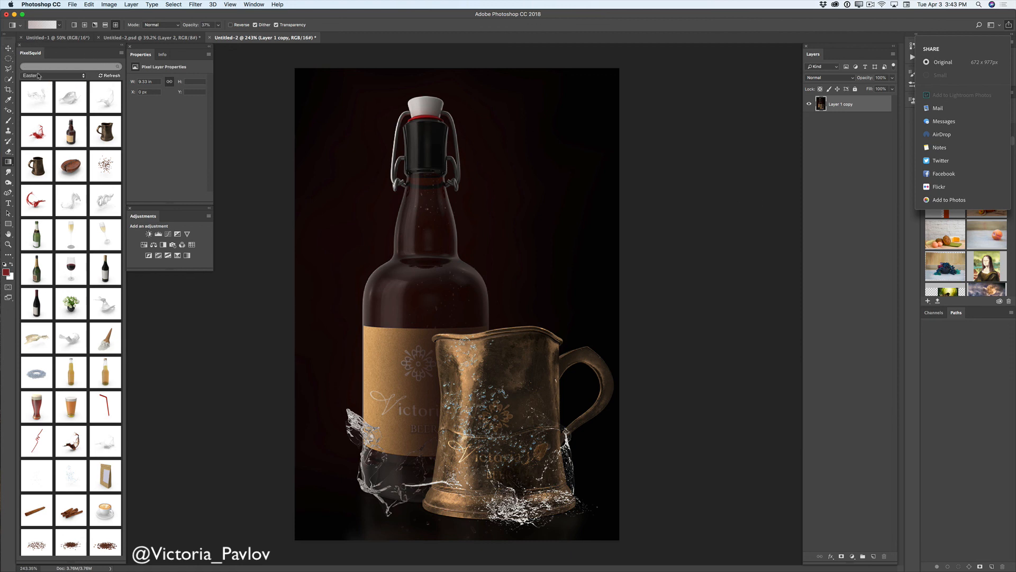
left_click(9, 49)
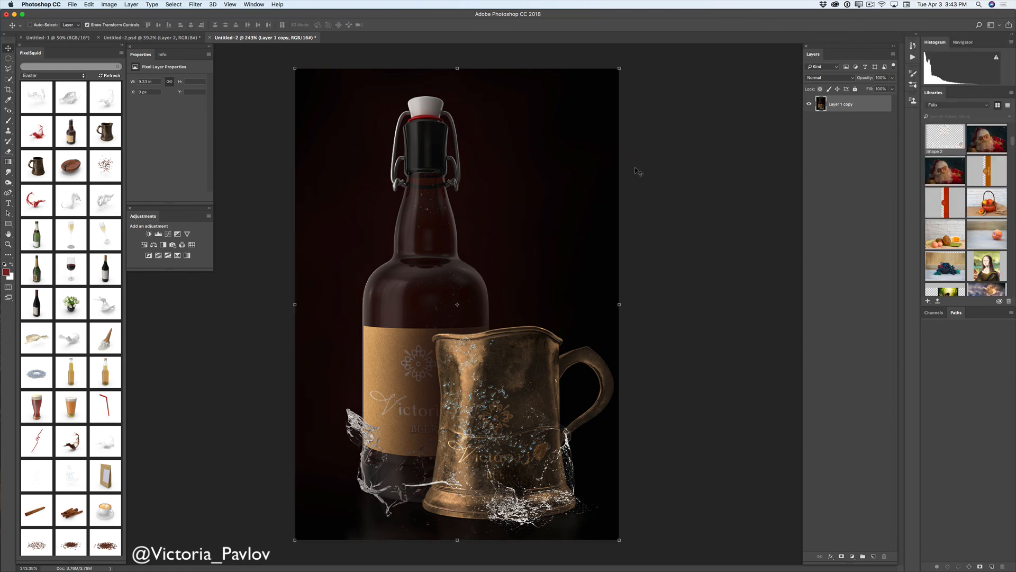